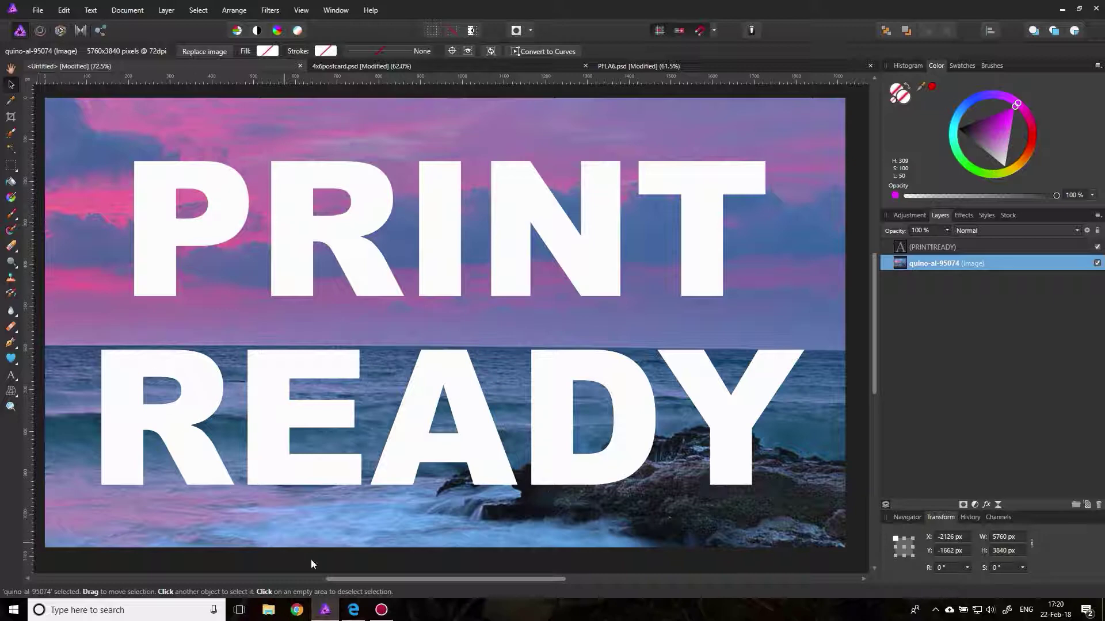
Bring up the tutorial creator's Patreon page in Edge and scroll to its posts and $1 Early Supporter tier.
click(353, 609)
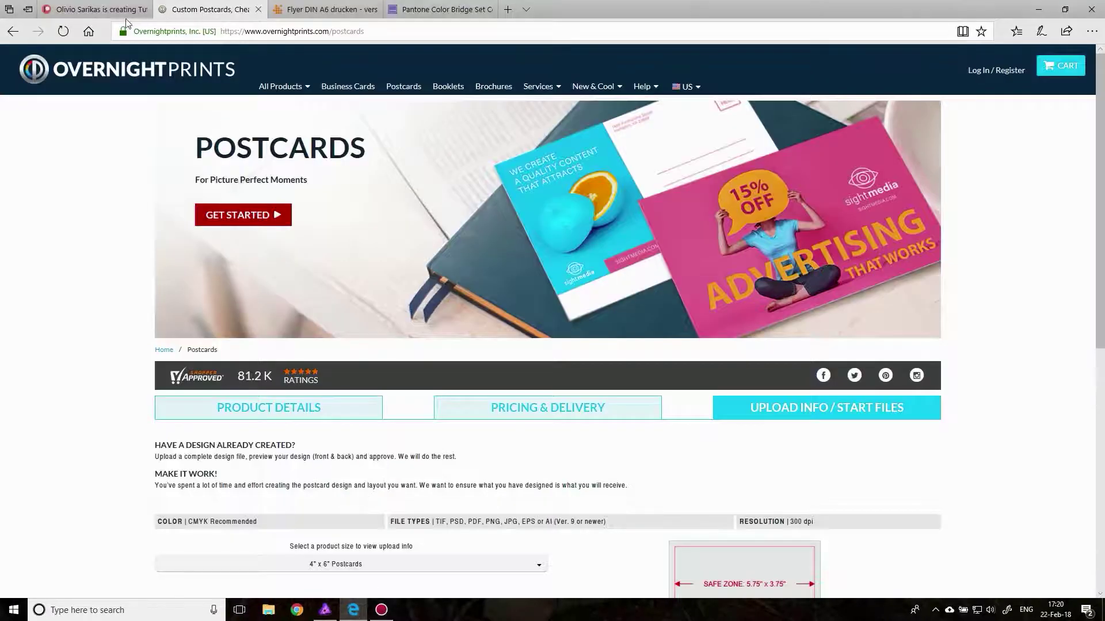
click(110, 11)
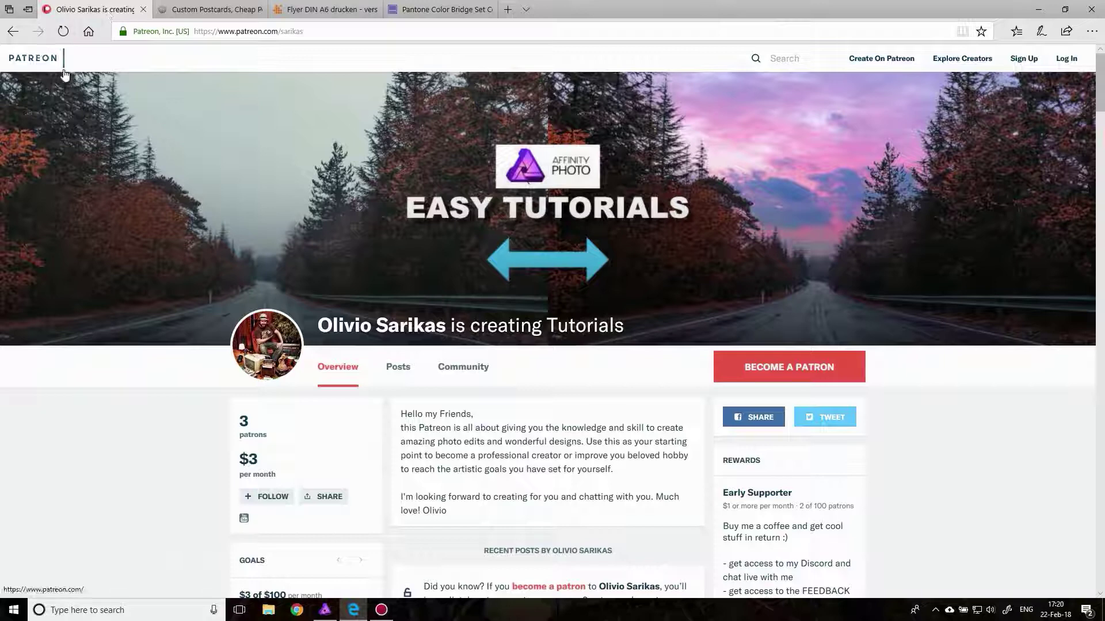
scroll(167, 382, down, 4)
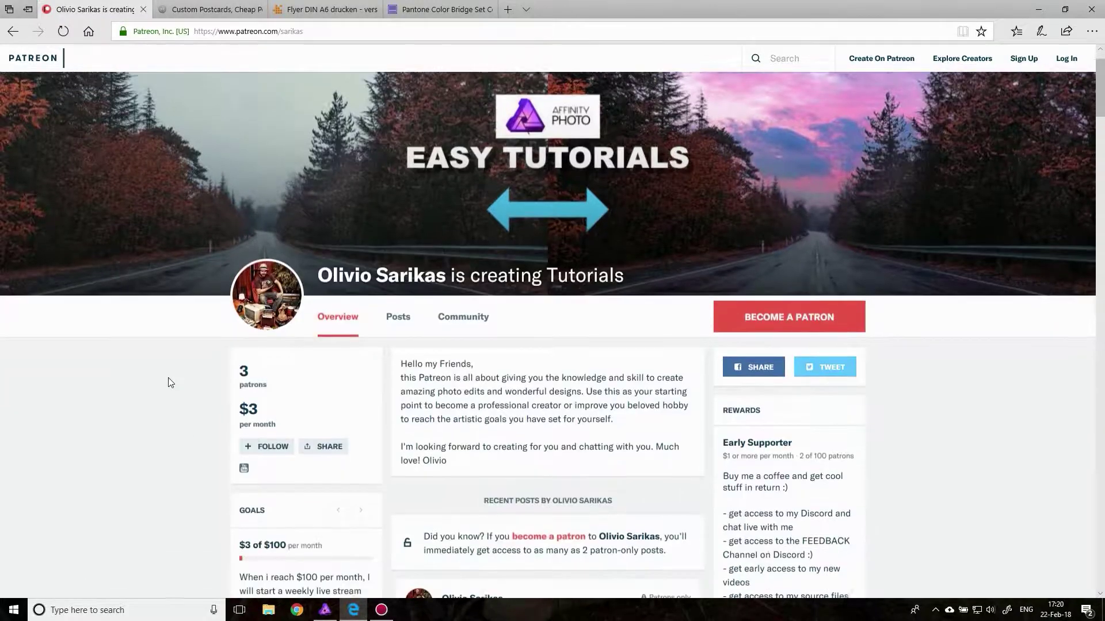
scroll(581, 468, down, 1)
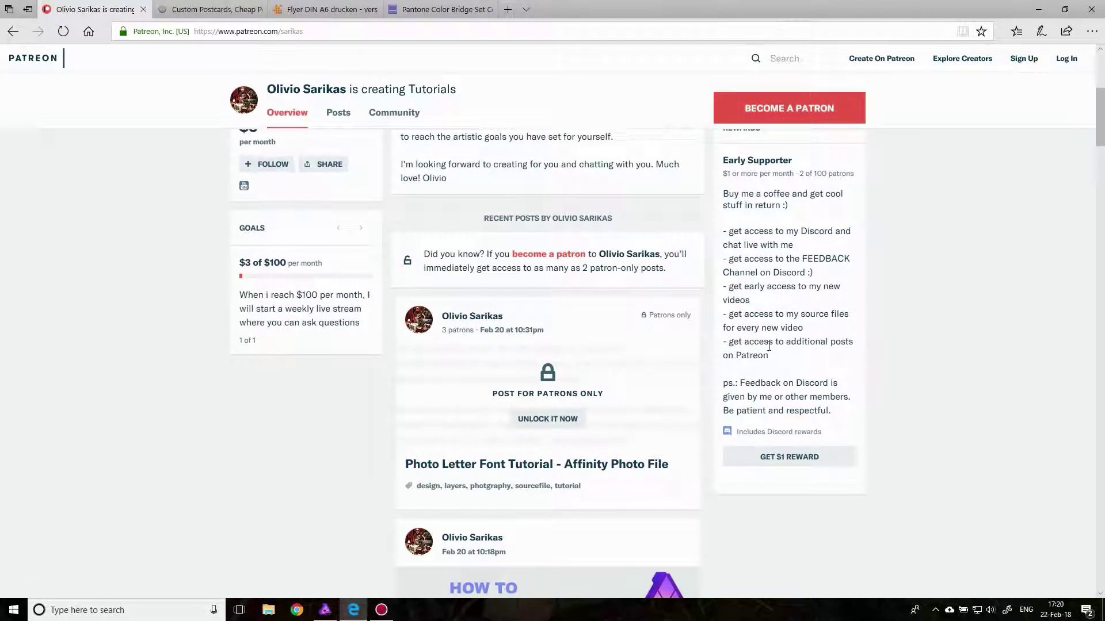
double_click(813, 232)
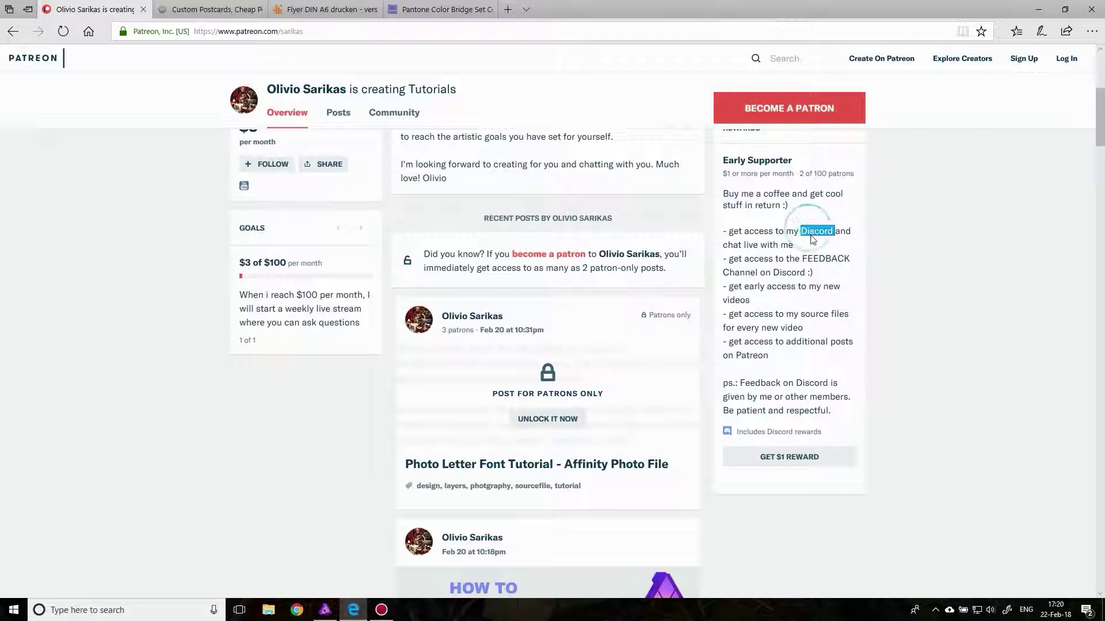
click(789, 311)
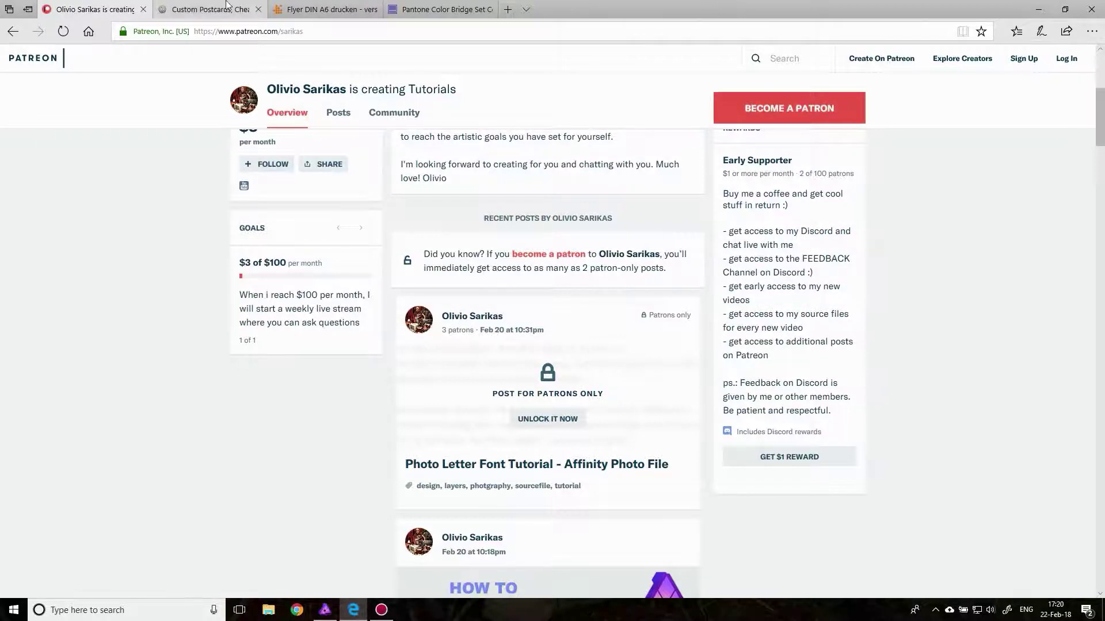
Go back to Overnight Prints postcards and find the 6.25" x 4.25" bleed and 5.75" x 3.75" safe zone.
click(196, 9)
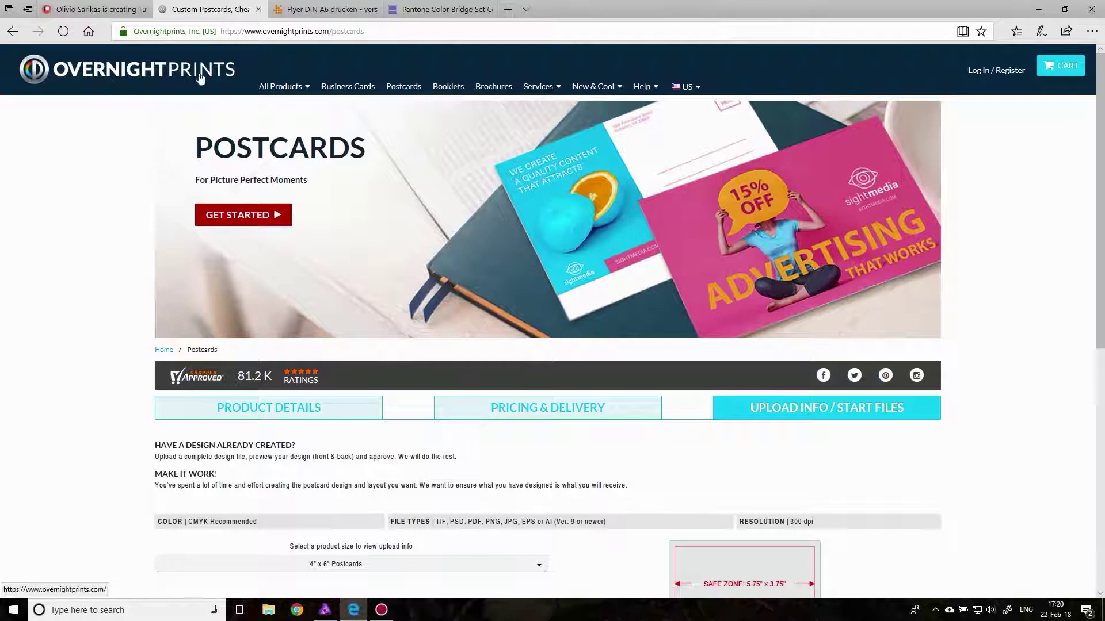
scroll(135, 173, down, 5)
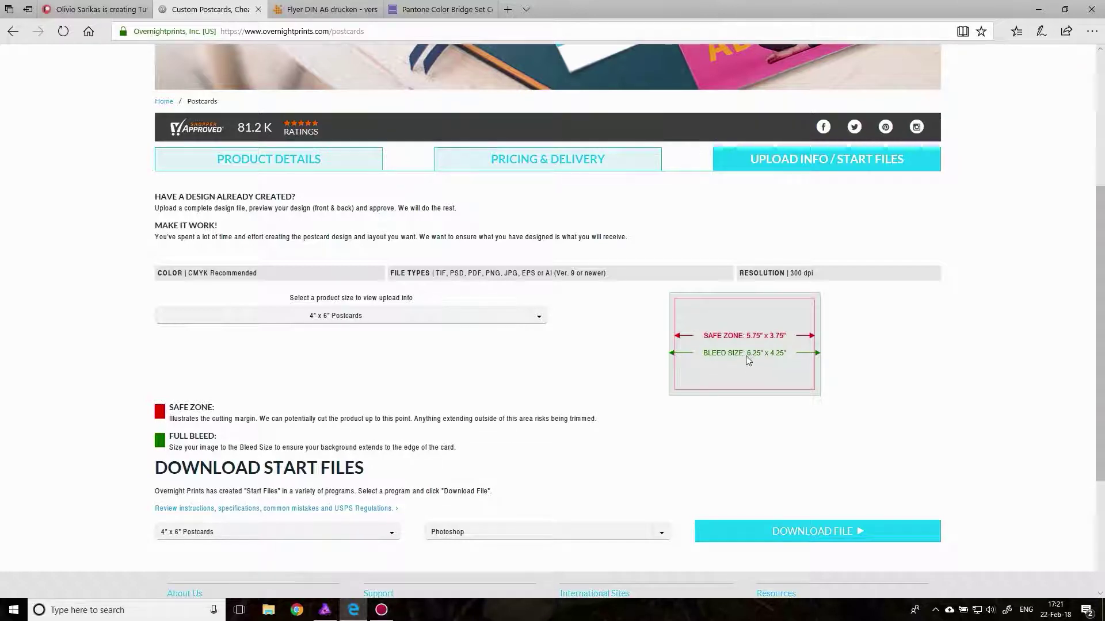
scroll(694, 299, up, 5)
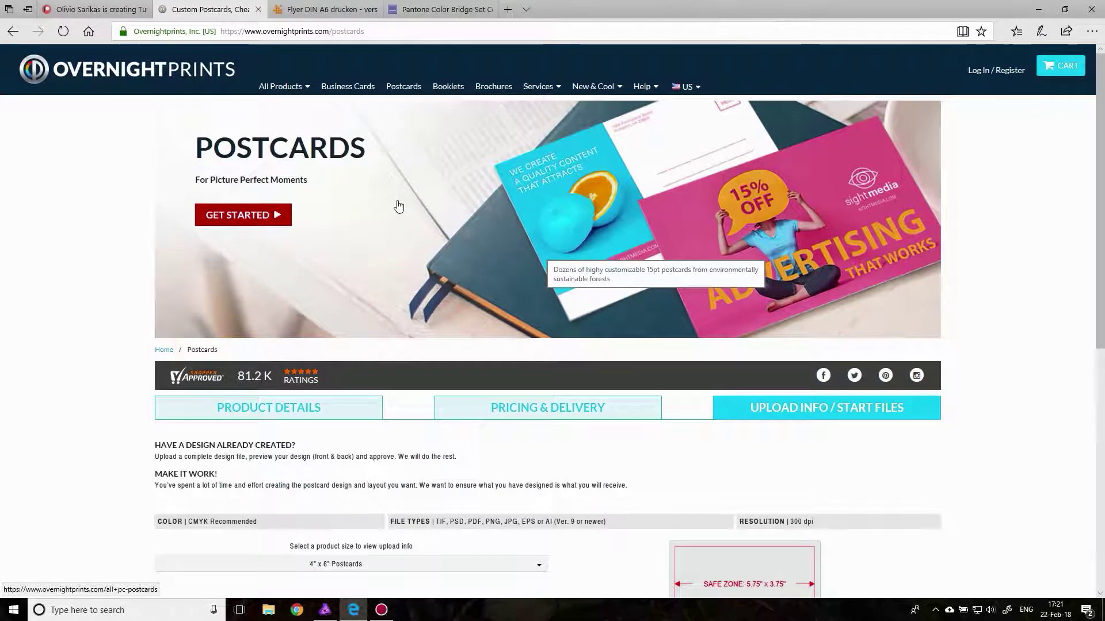
scroll(476, 254, down, 2)
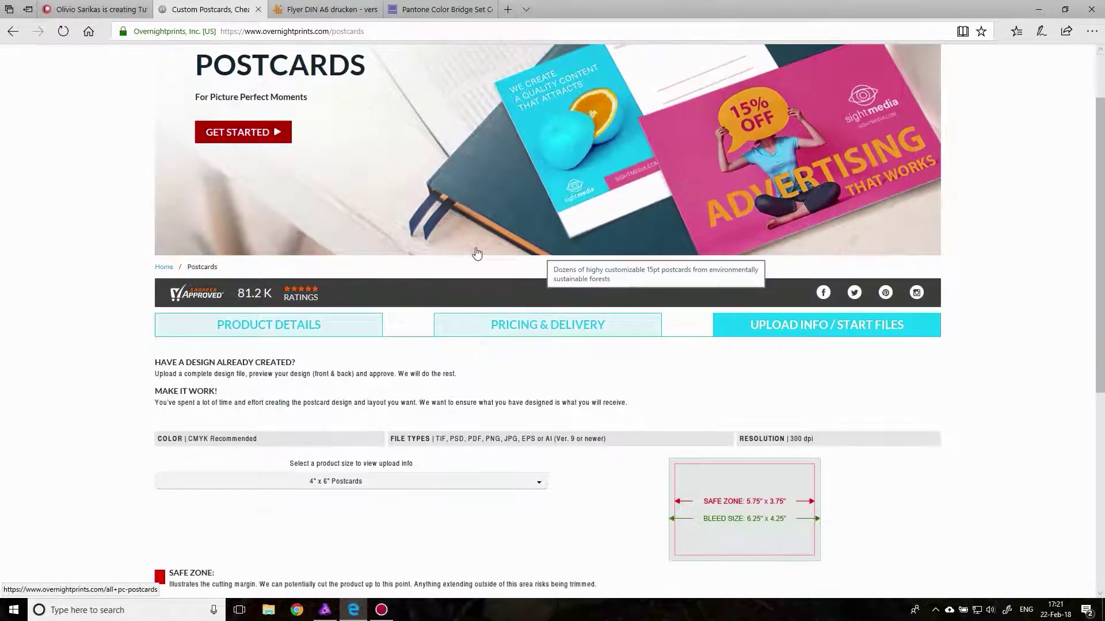
scroll(804, 353, down, 3)
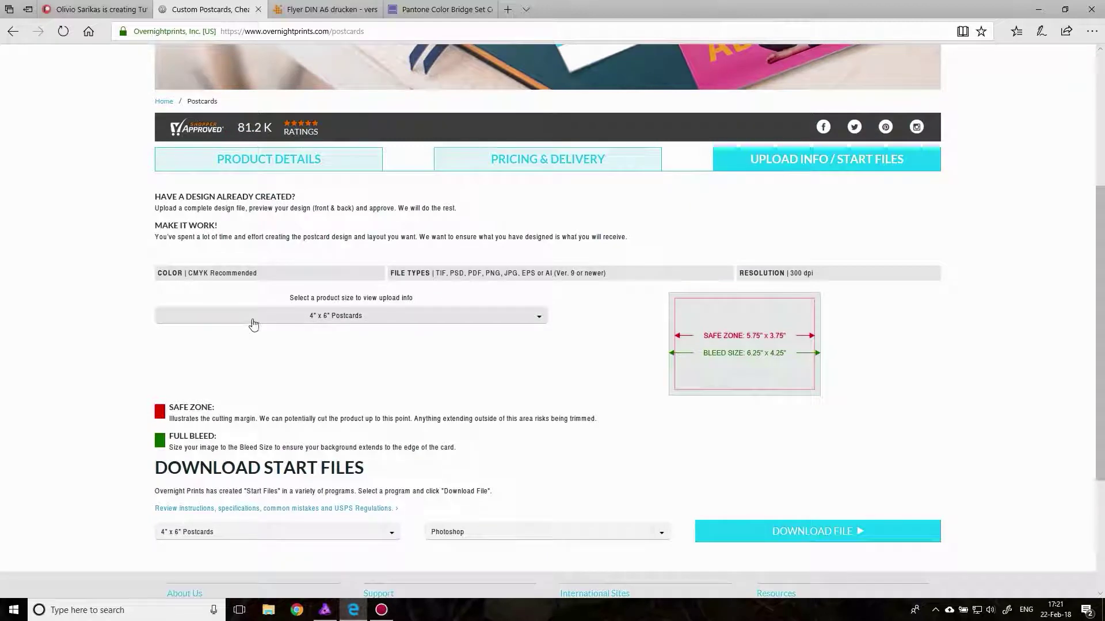
scroll(246, 320, up, 5)
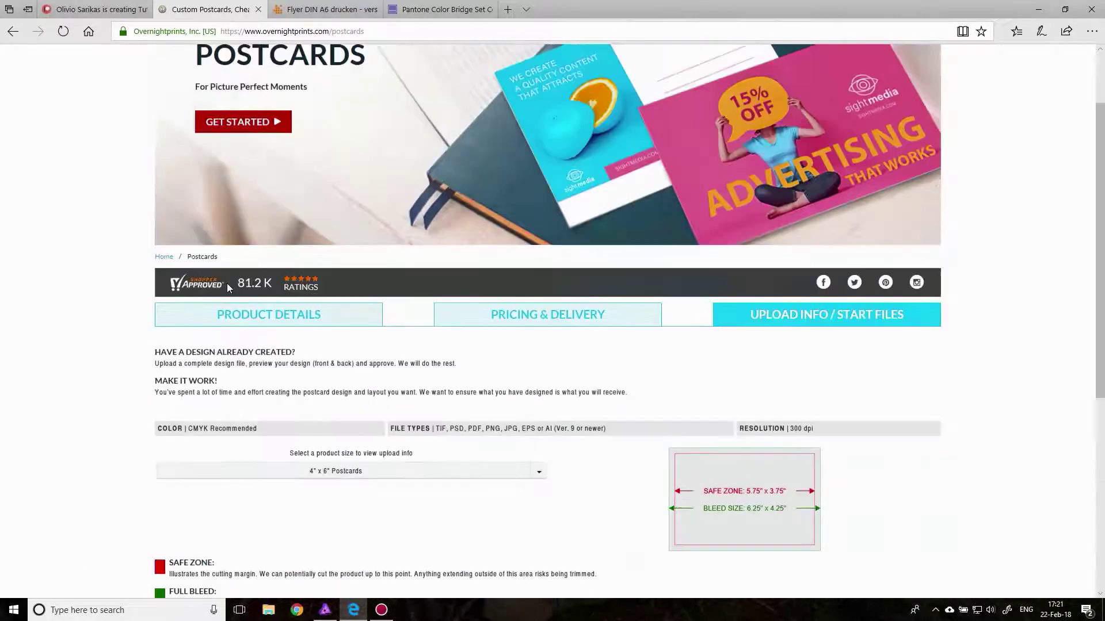
scroll(857, 389, down, 3)
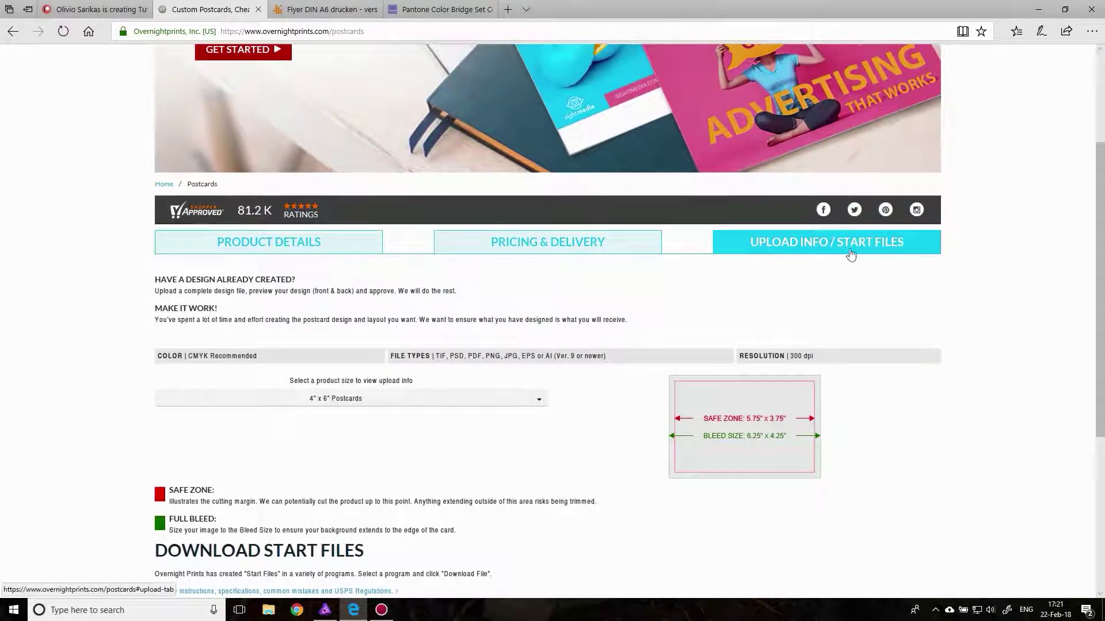
scroll(843, 319, down, 2)
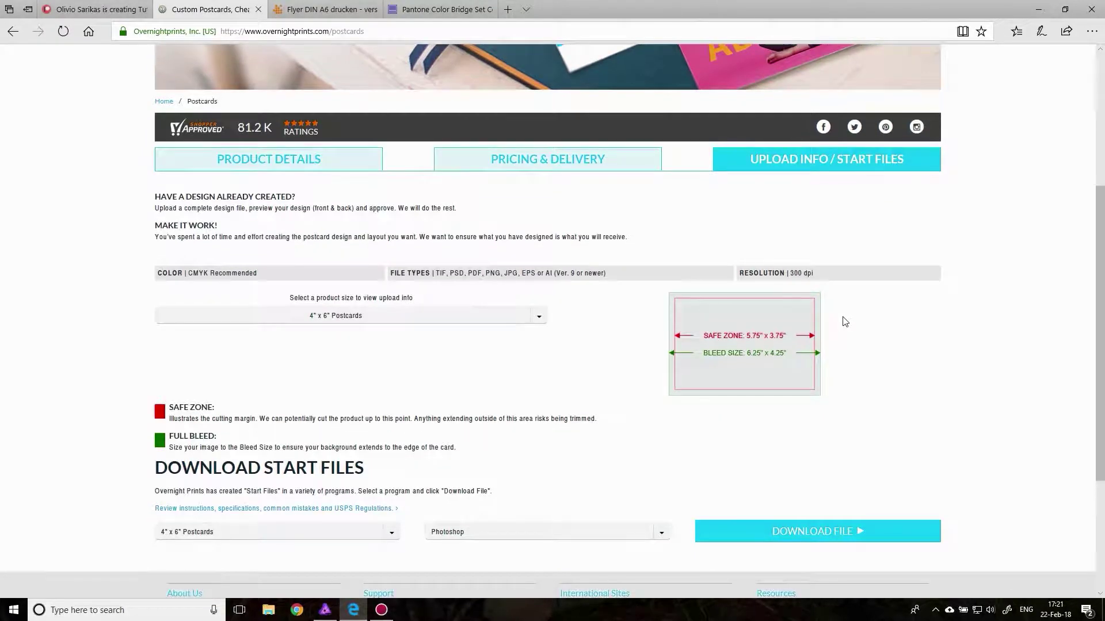
scroll(845, 321, down, 2)
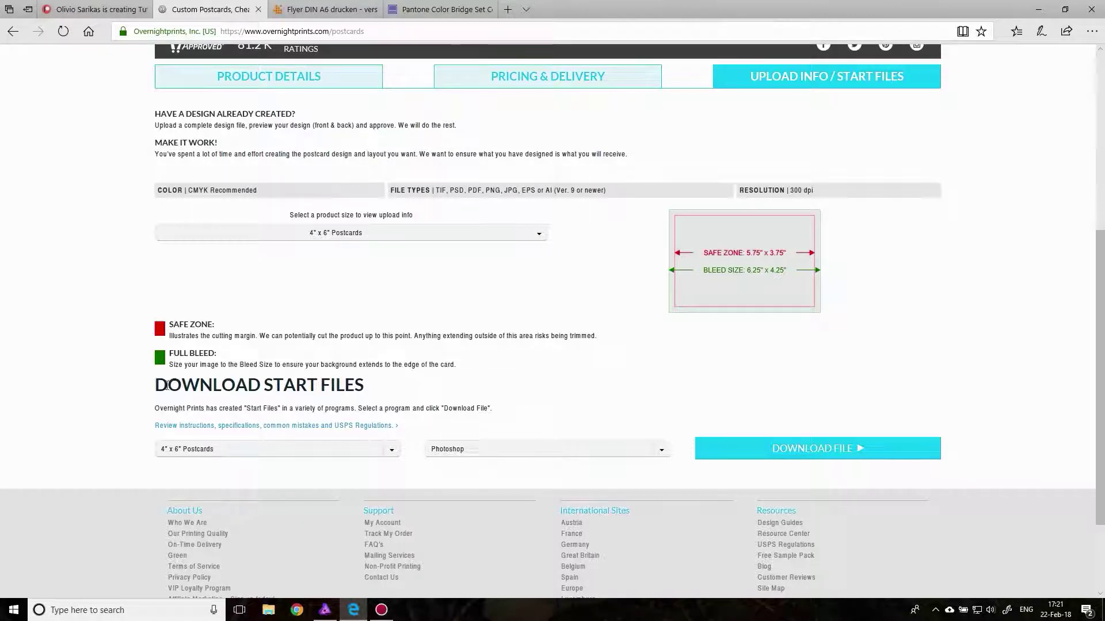
Download the 4" x 6" Postcards start file in Photoshop format.
drag(166, 386, 388, 389)
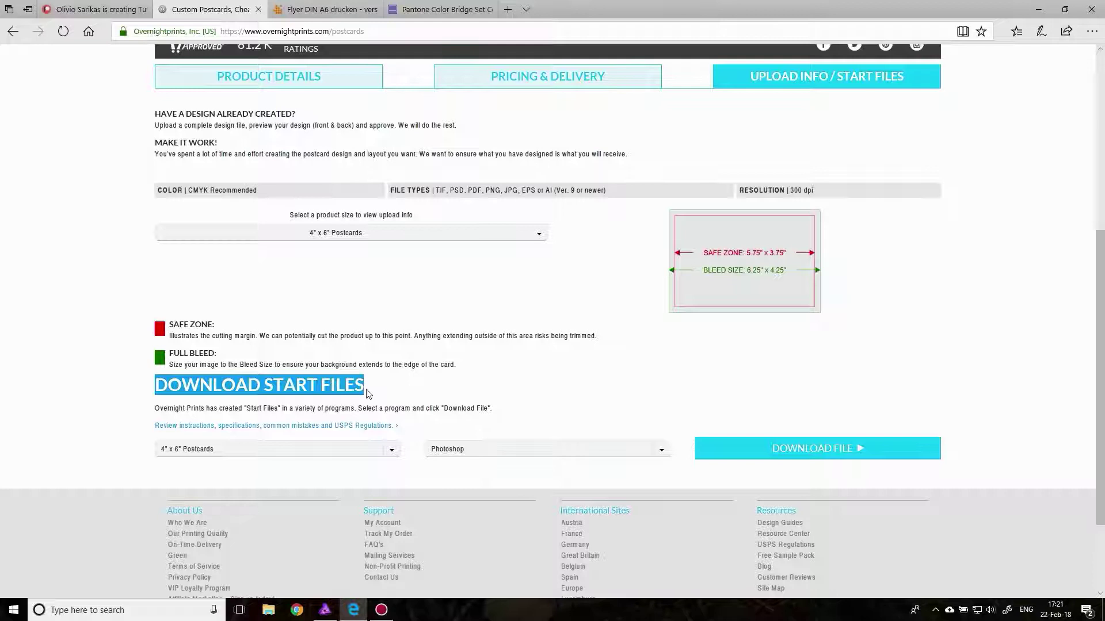
click(368, 393)
scroll(454, 351, down, 2)
click(224, 331)
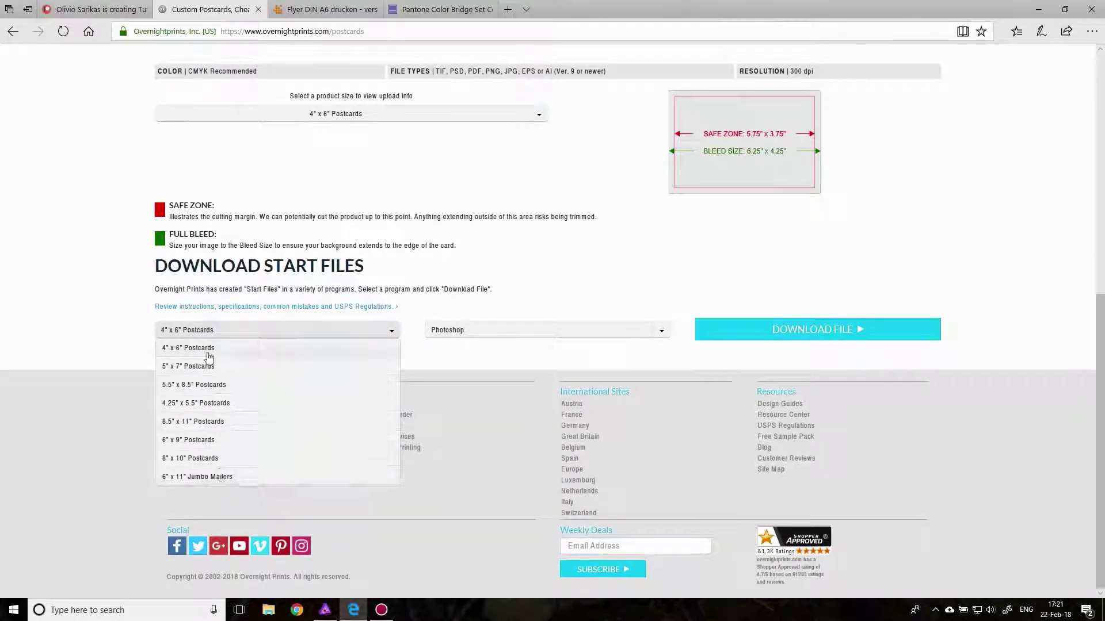
click(128, 325)
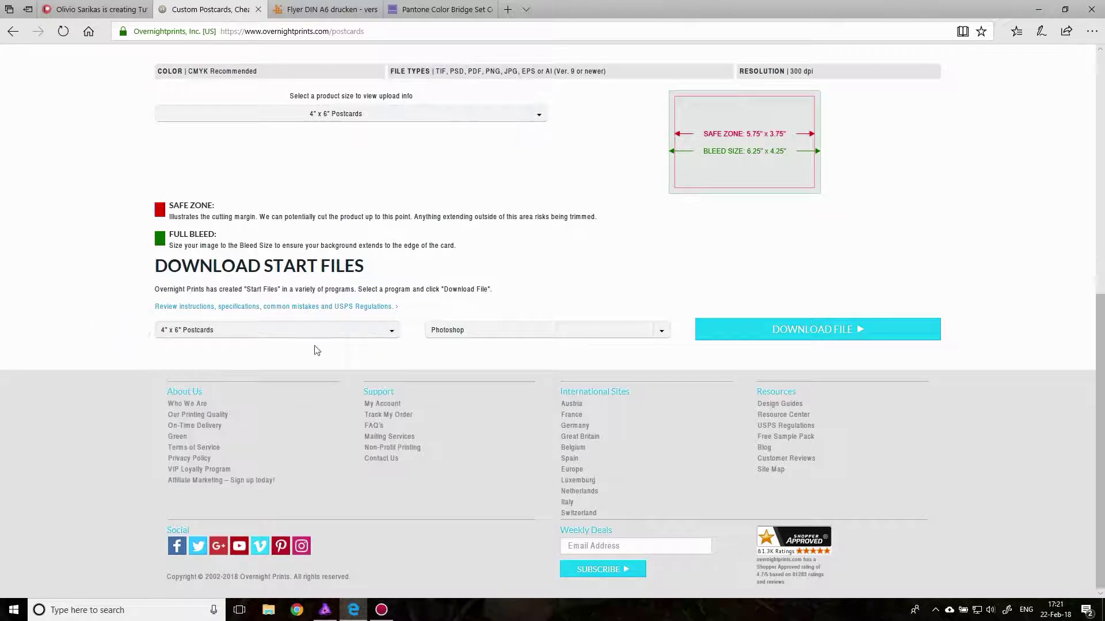
click(488, 333)
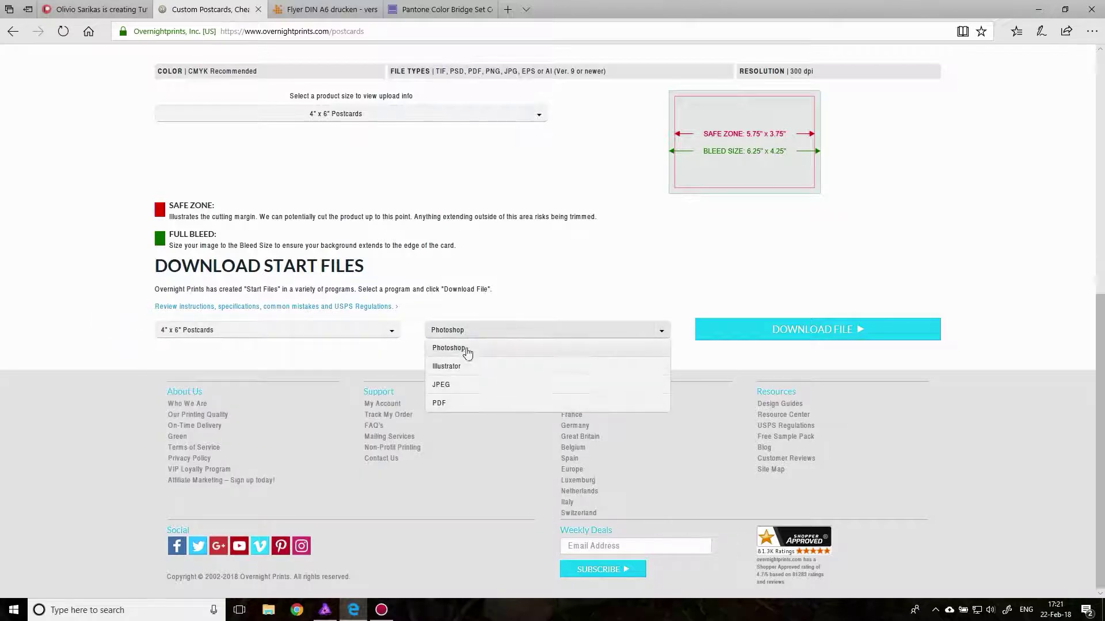
click(448, 332)
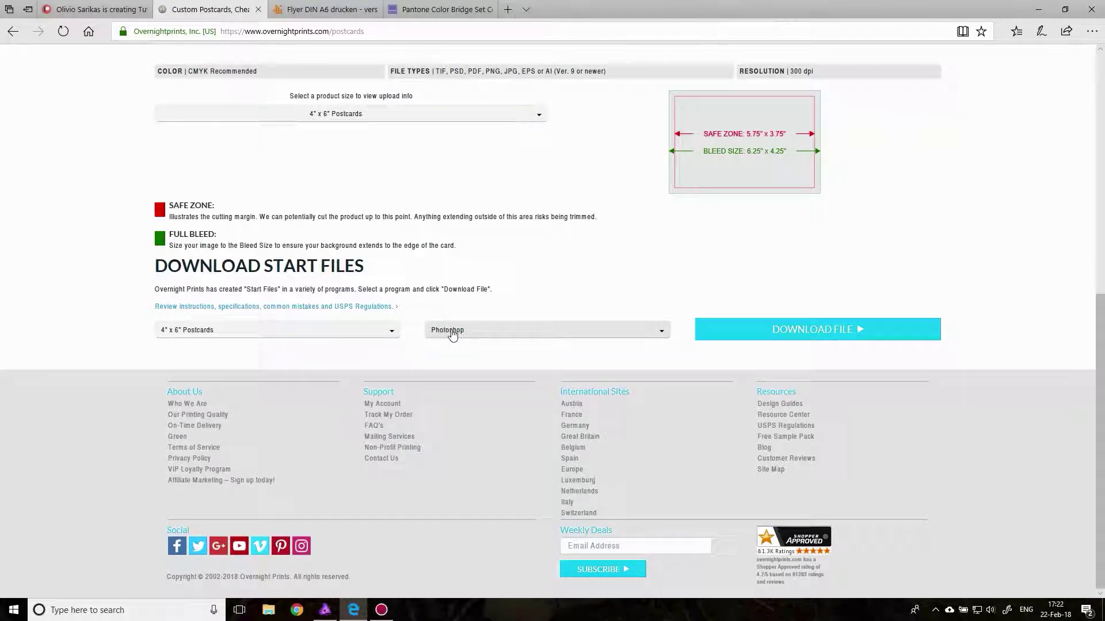
click(829, 340)
Check the Onlineprinters DIN-A6 flyer's print-file requirements: 300 dpi resolution and CMYK FOGRA39 colour.
click(323, 10)
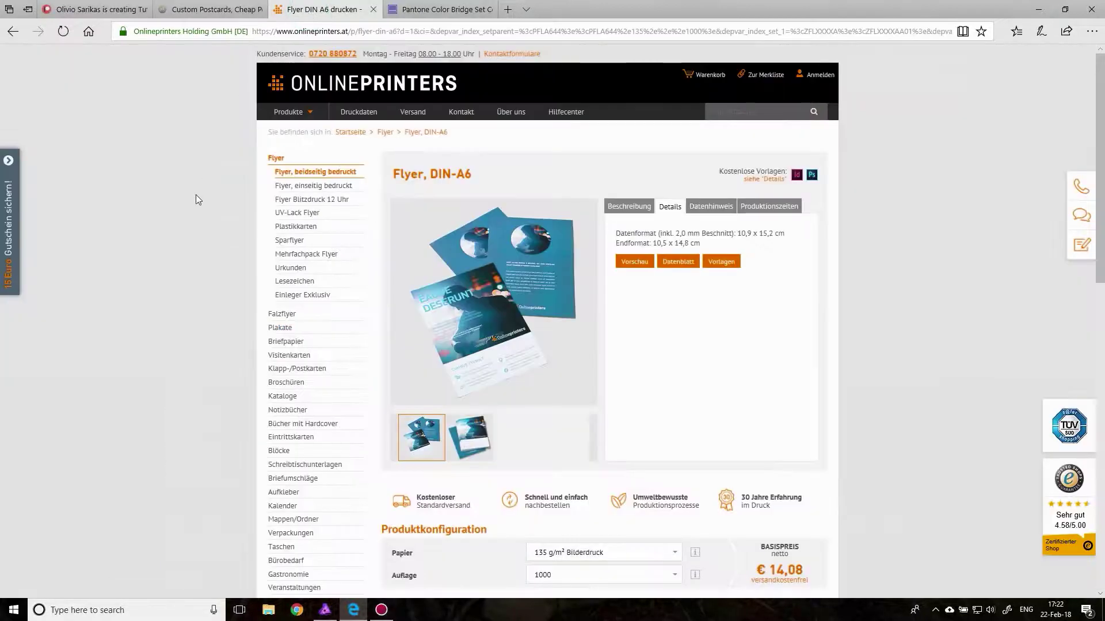
click(762, 207)
click(708, 209)
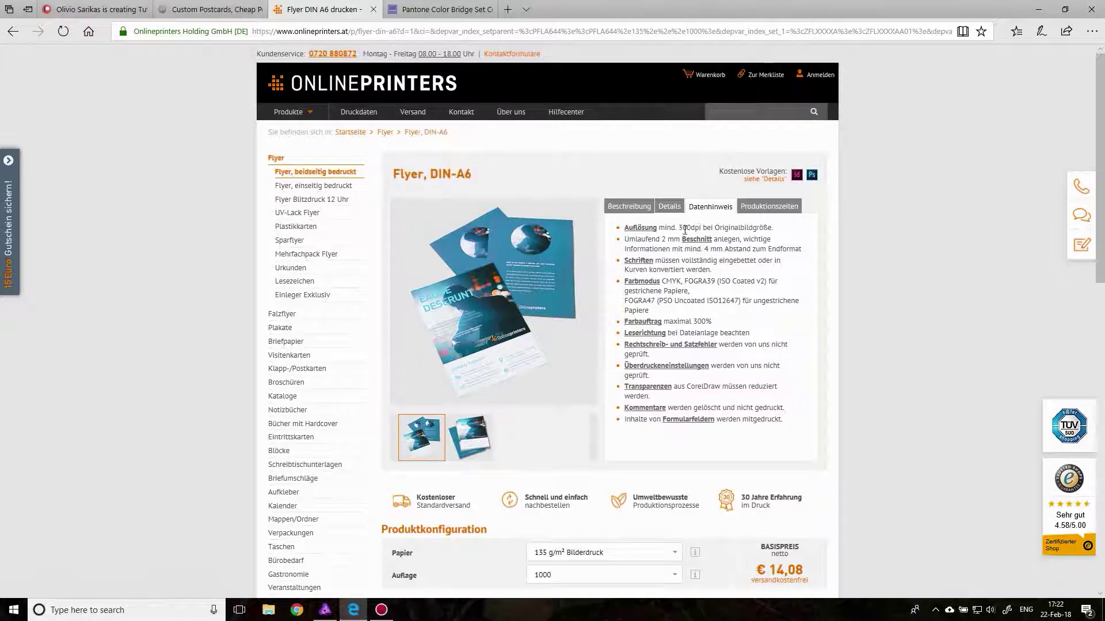
drag(678, 228, 712, 240)
drag(661, 282, 711, 291)
click(707, 298)
Return to the flyer's format details: 10.9 x 15.2 cm data size, 10.5 x 14.8 cm final.
scroll(705, 253, down, 2)
scroll(690, 230, up, 2)
click(670, 207)
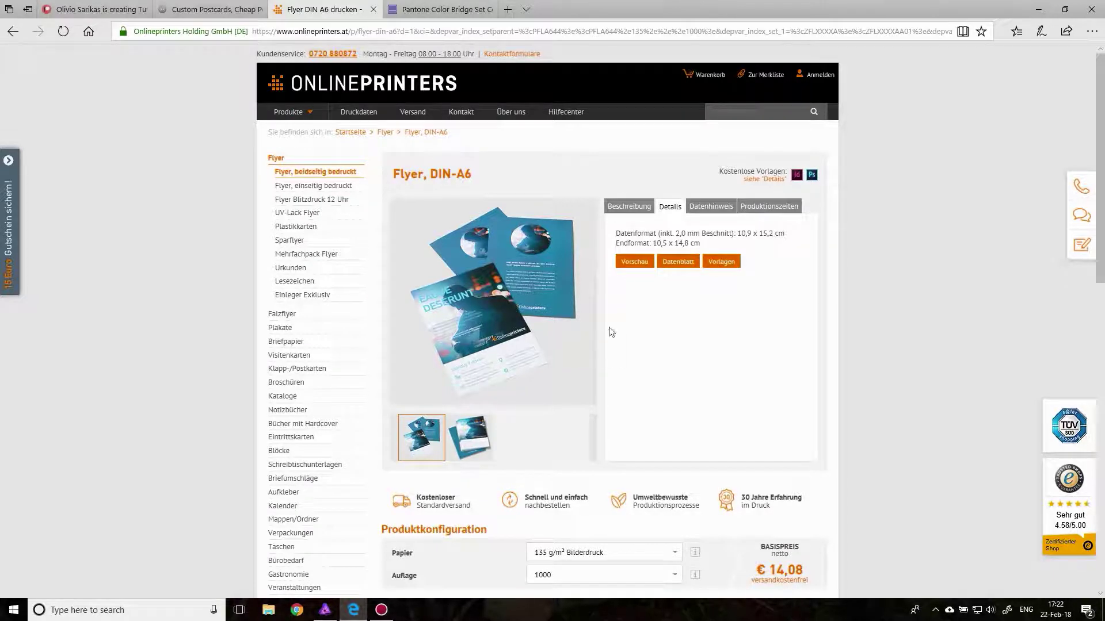
click(439, 440)
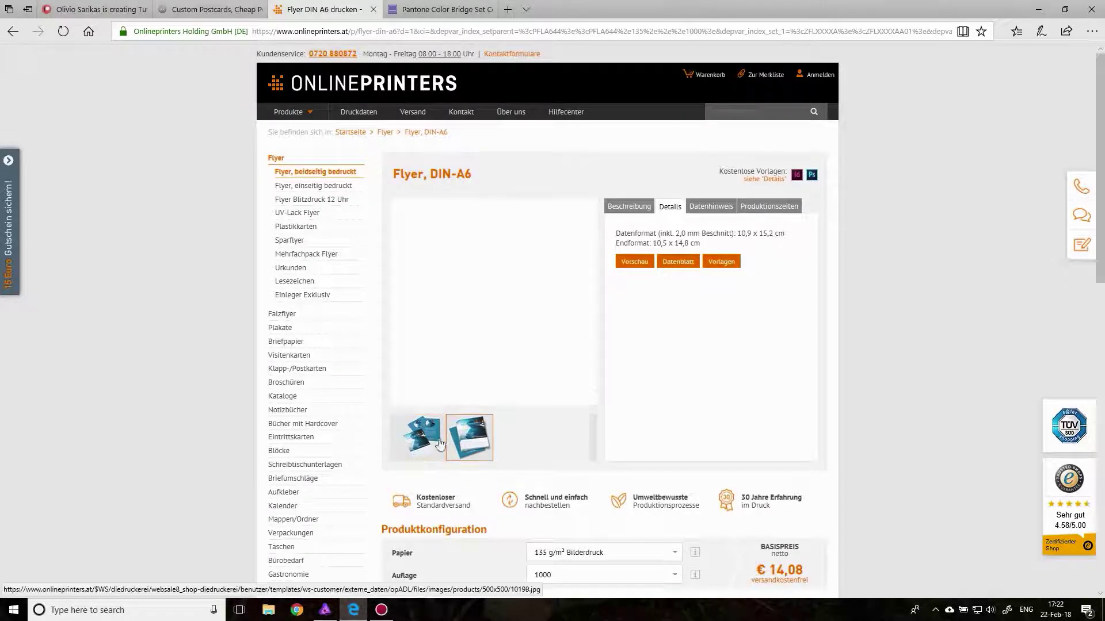
Back in Affinity Photo, view the 4x6postcard.psd start file and then PFLA6.psd.
click(325, 611)
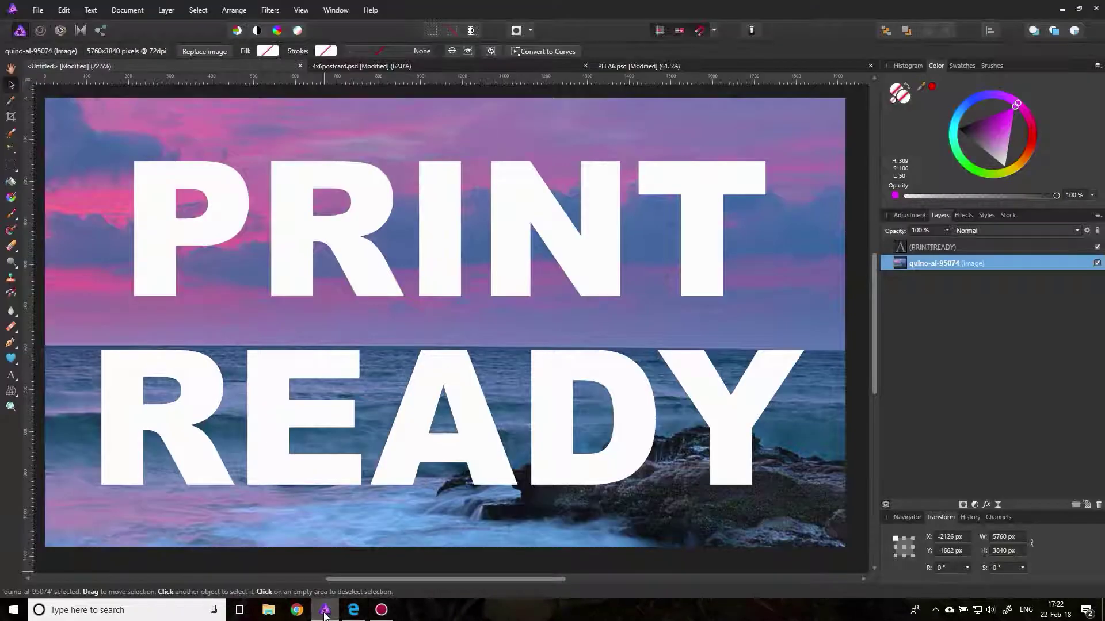
click(409, 67)
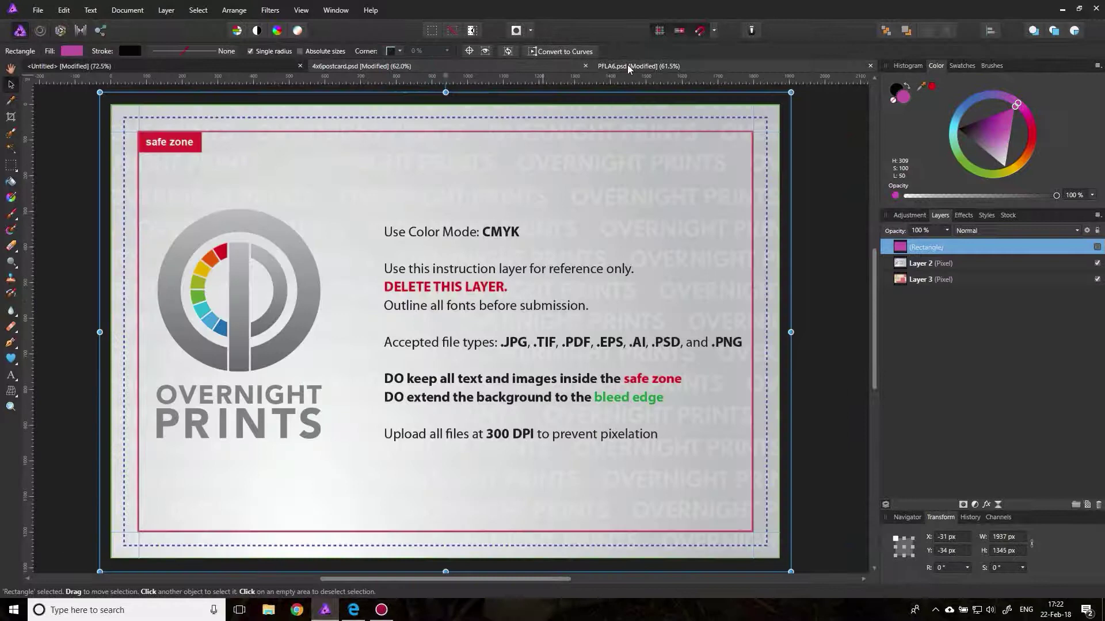
click(699, 63)
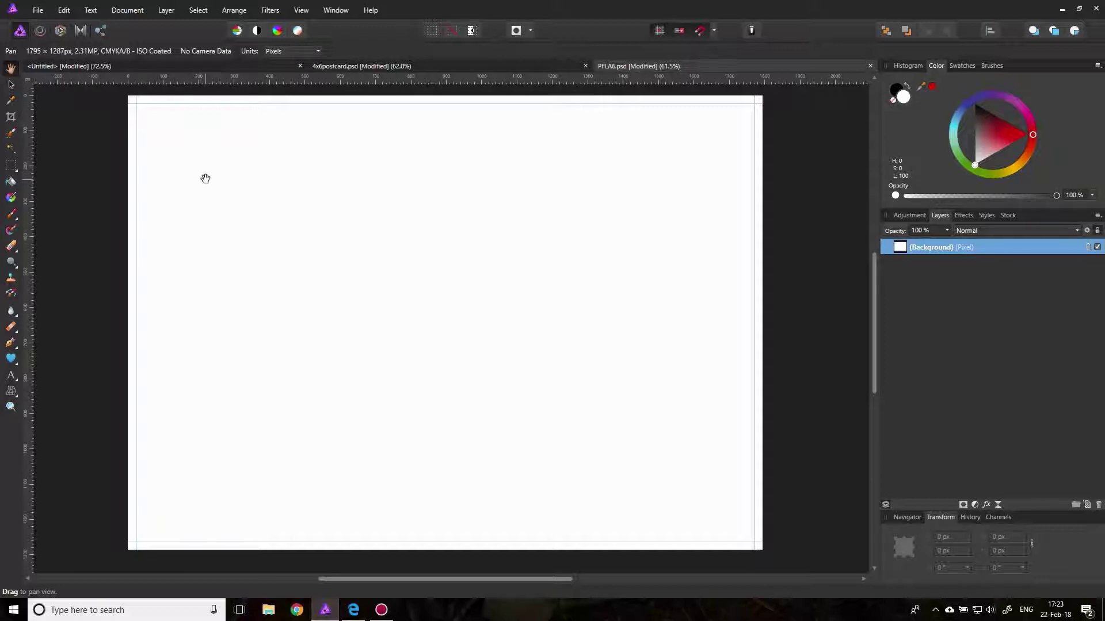
Switch back to the 4x6postcard.psd template with its safe-zone and bleed guides.
click(425, 68)
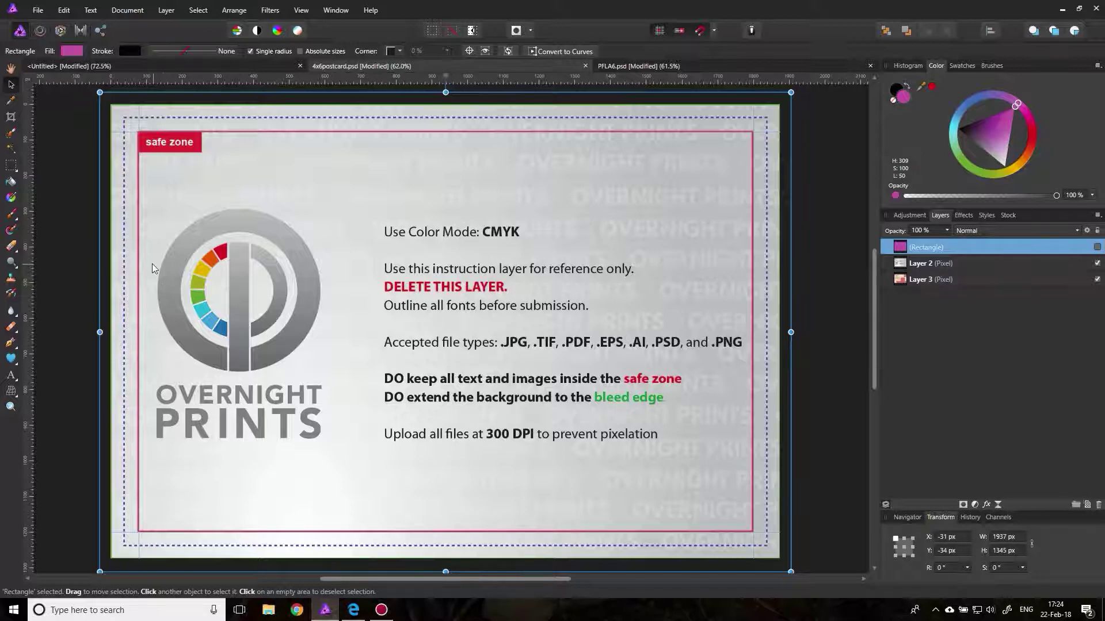
Add large artistic text reading 'PRINT' across the postcard.
click(11, 369)
drag(178, 184, 319, 297)
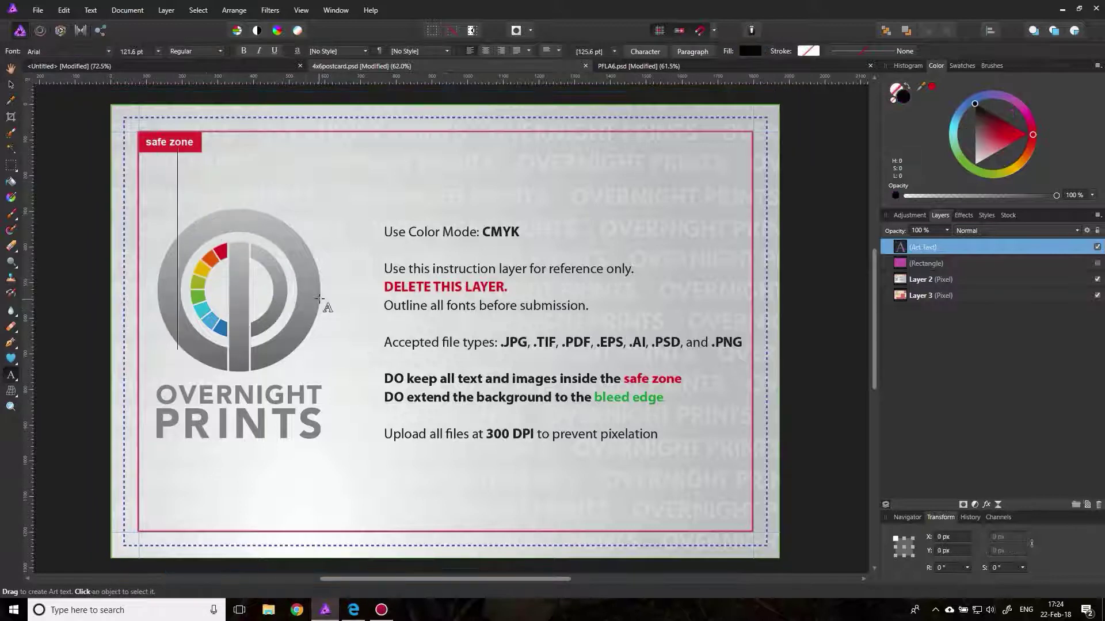
text(PRINT)
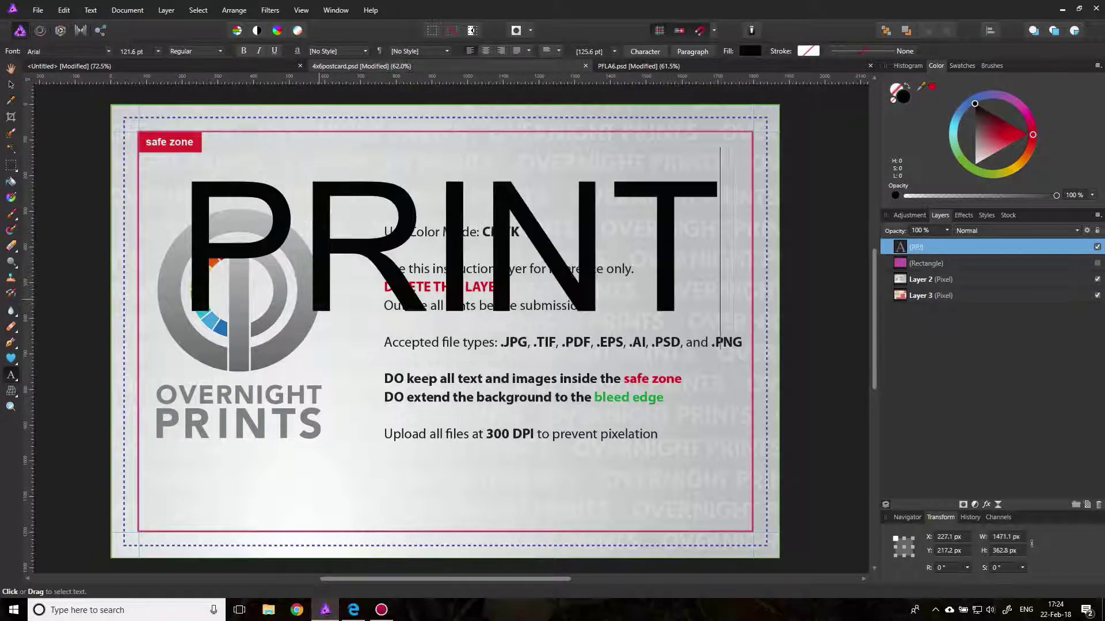
Move the PRINT text left toward the safe zone, then nudge it slightly right.
click(11, 84)
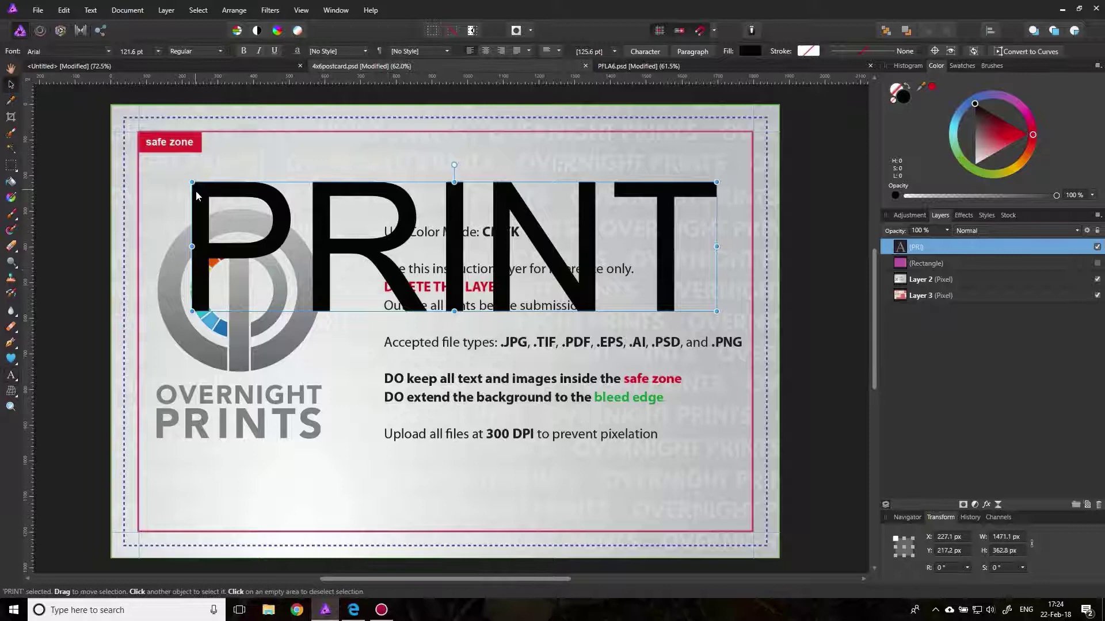
drag(195, 196, 144, 203)
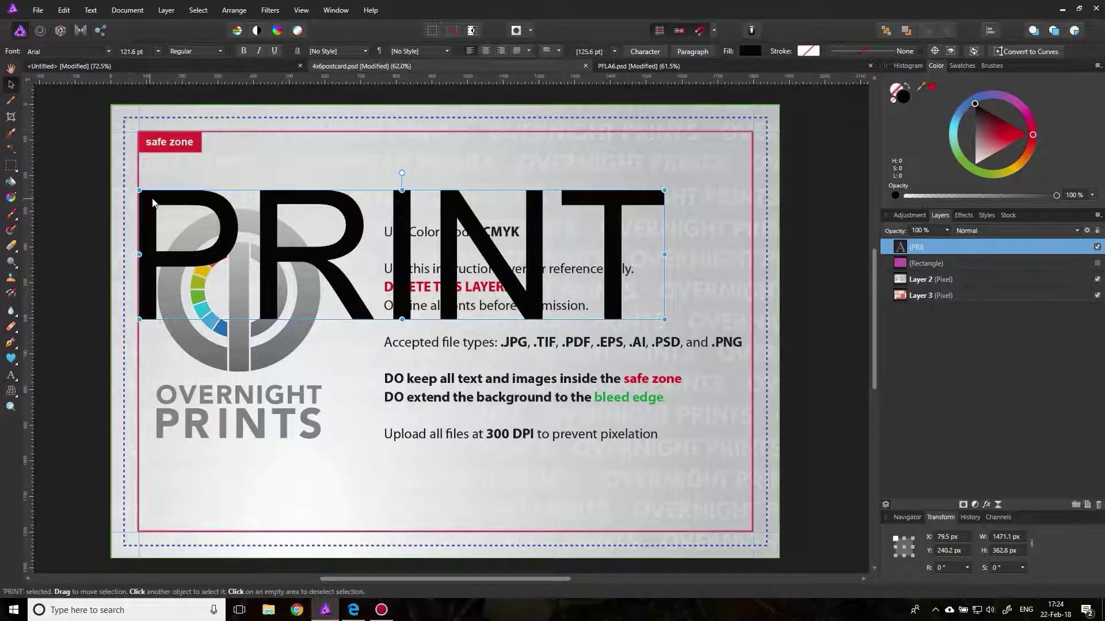
drag(150, 203, 161, 204)
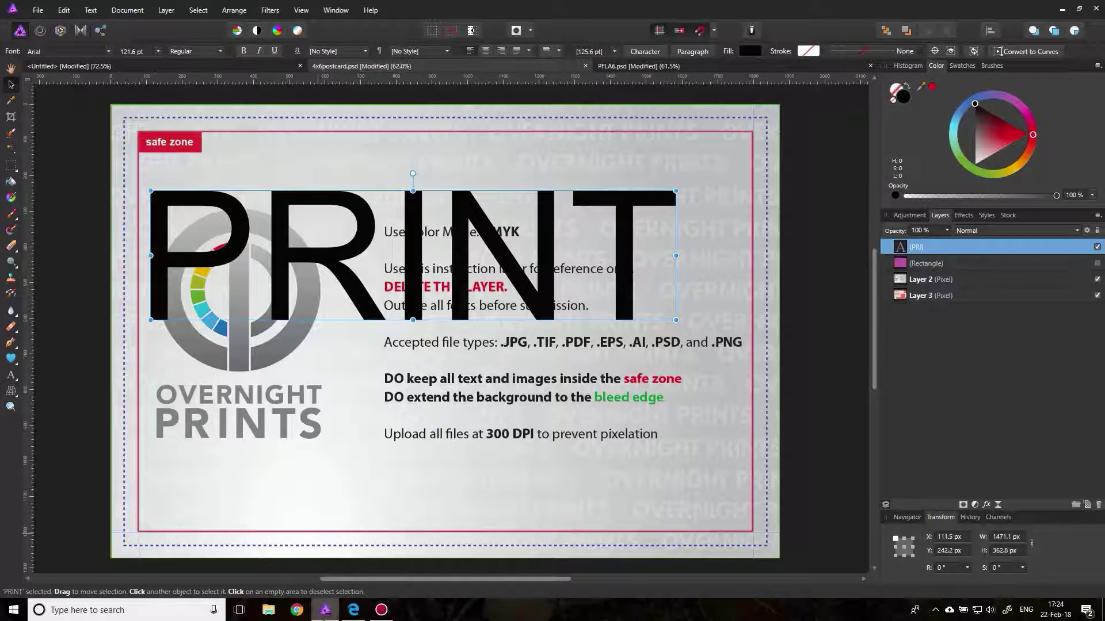
Recheck the top of the Overnight Prints postcards page, then return to the PRINT postcard.
click(354, 610)
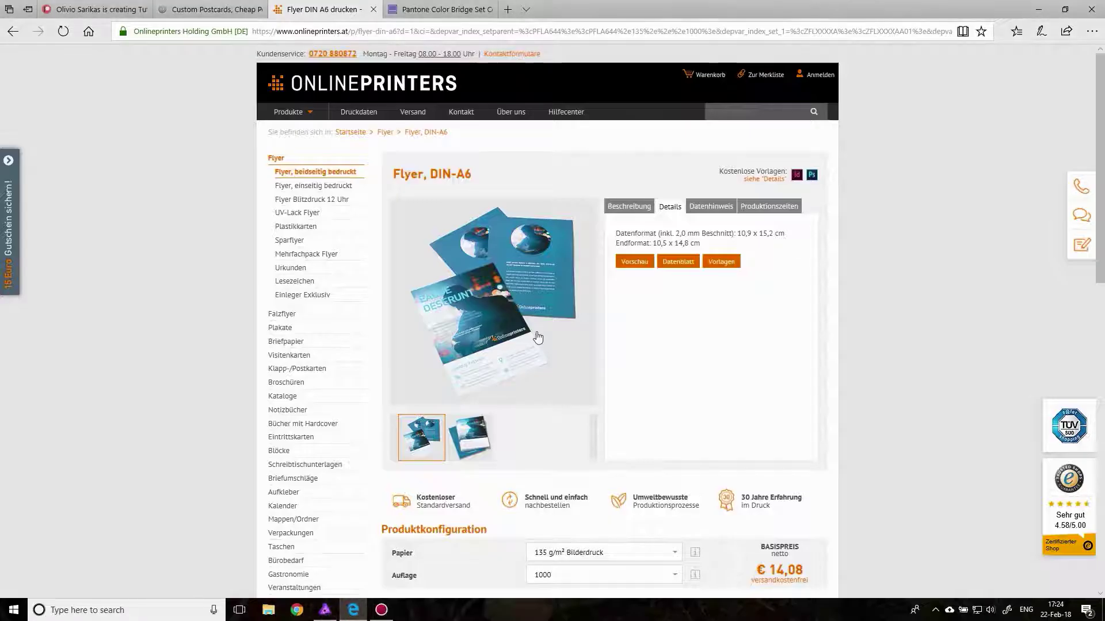
click(212, 10)
scroll(464, 313, up, 15)
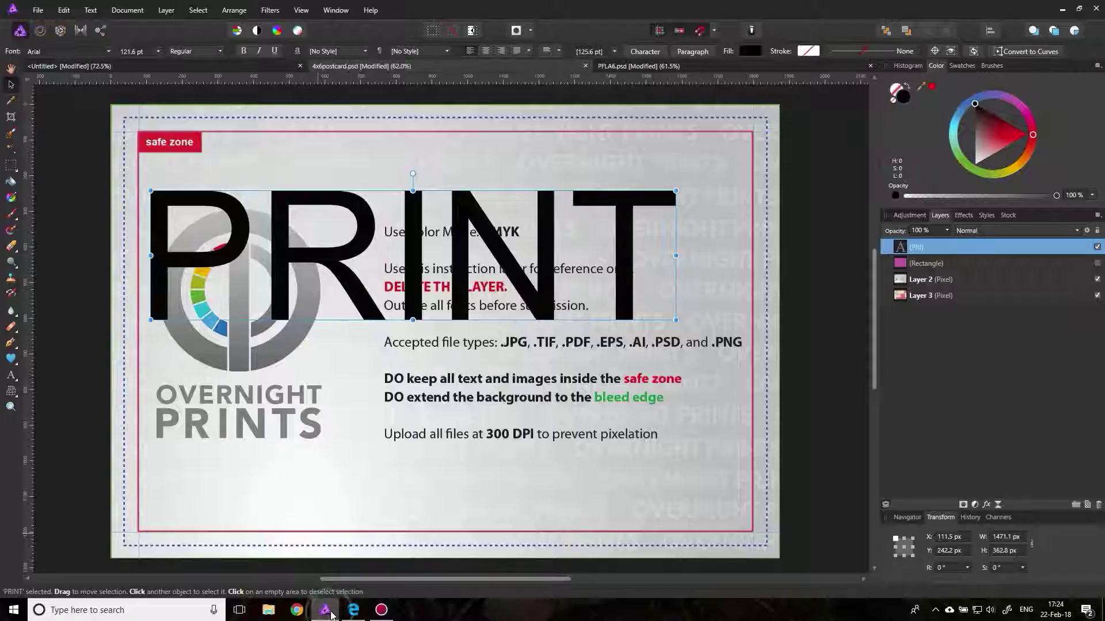
click(326, 609)
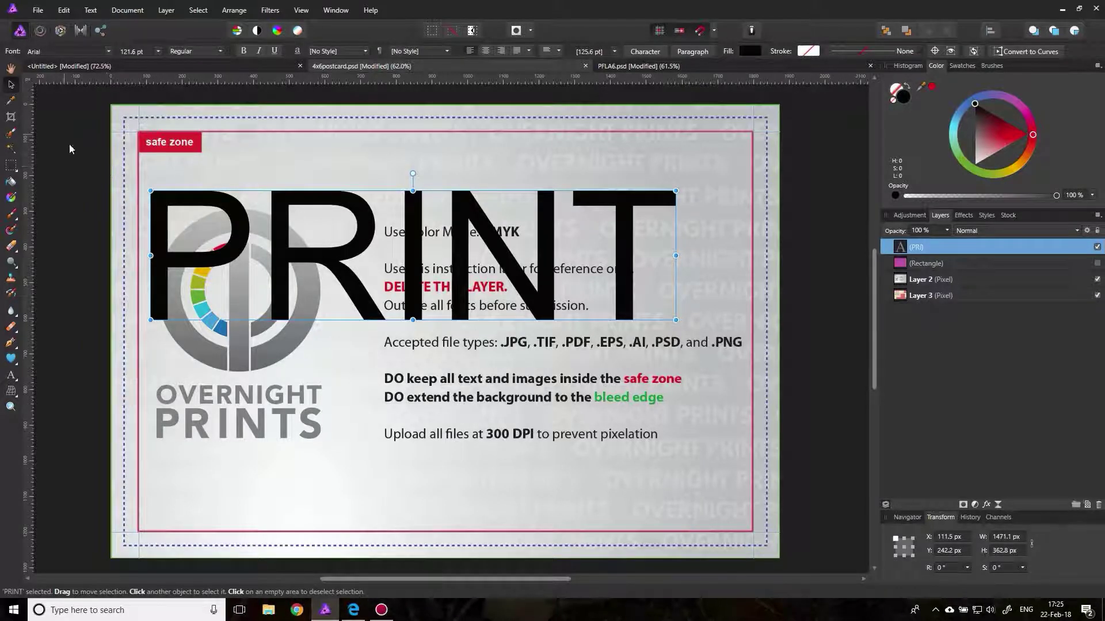
Draw a magenta rectangle over the whole postcard and move the PRINT layer above it.
drag(11, 357, 38, 57)
drag(95, 92, 788, 556)
scroll(805, 403, up, 1)
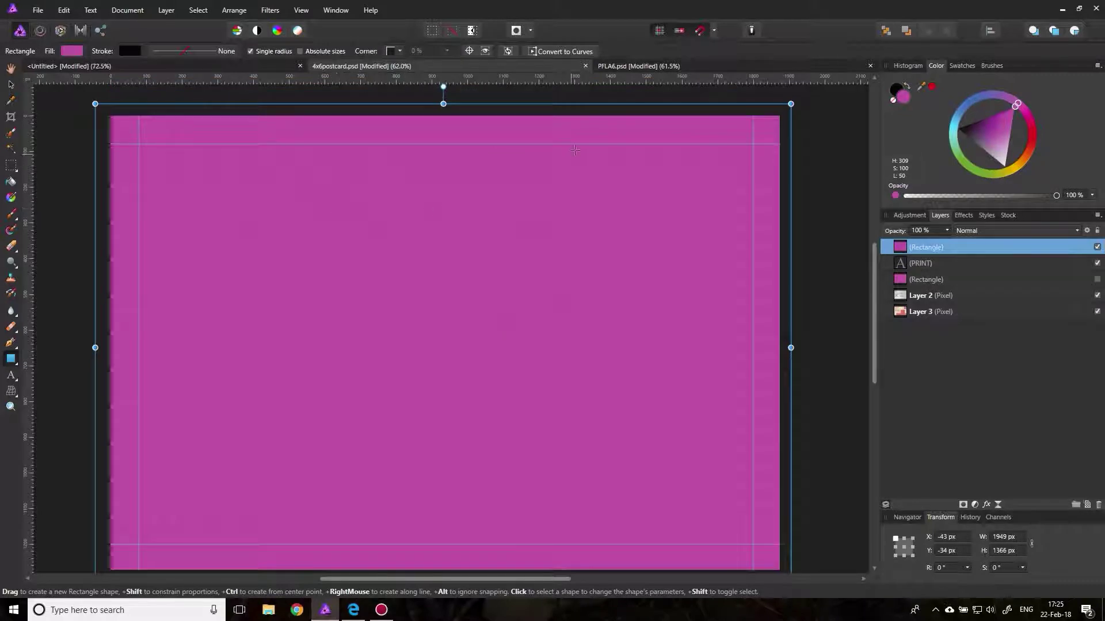
drag(904, 266, 889, 251)
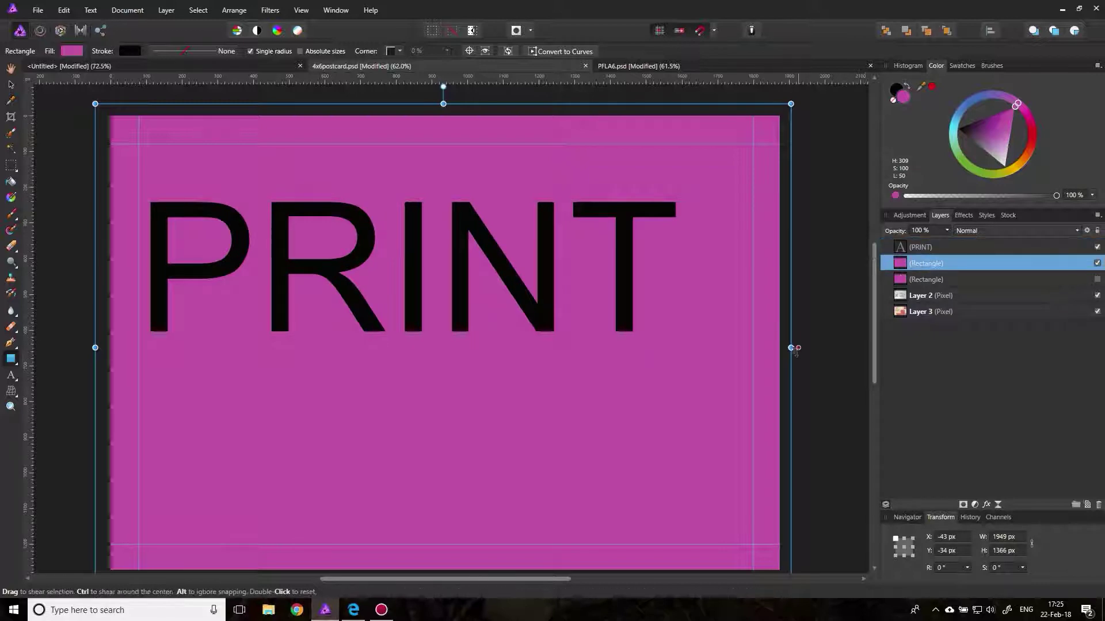
Stretch the rectangle's right edge past the postcard, to 1965 x 1366 px.
click(9, 87)
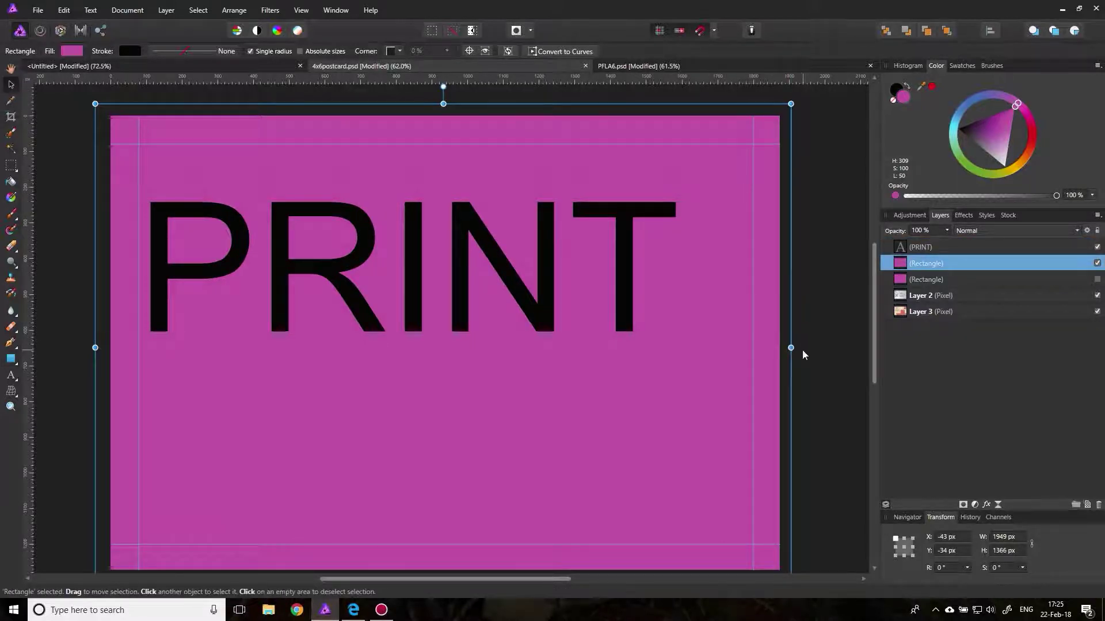
mouse_move(791, 348)
mouse_down()
mouse_move(735, 351)
mouse_move(770, 348)
mouse_up()
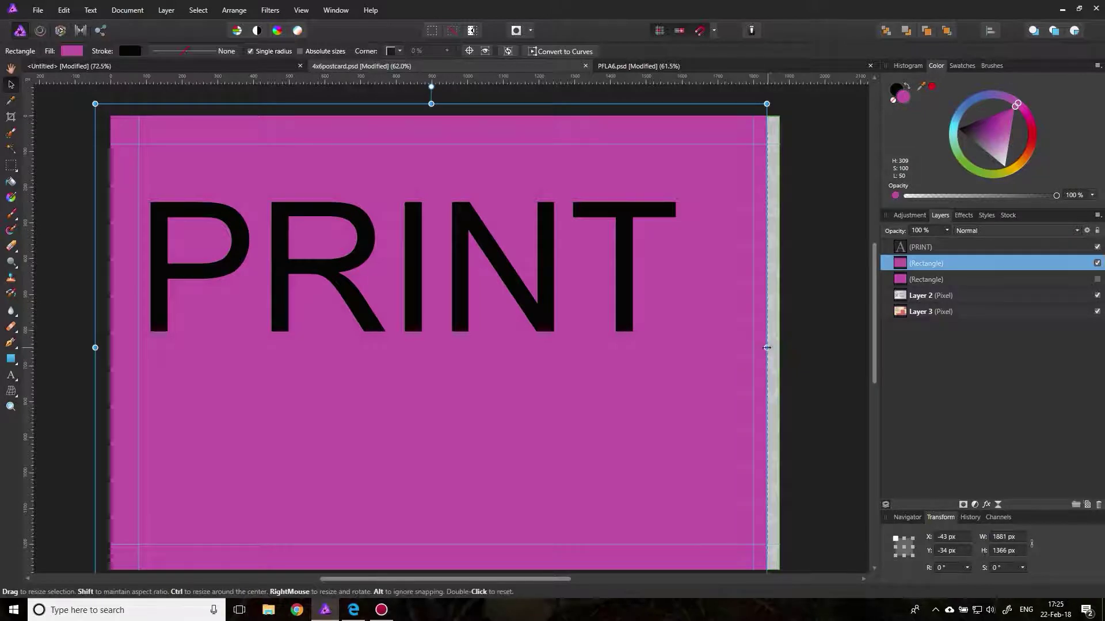
drag(769, 349, 796, 348)
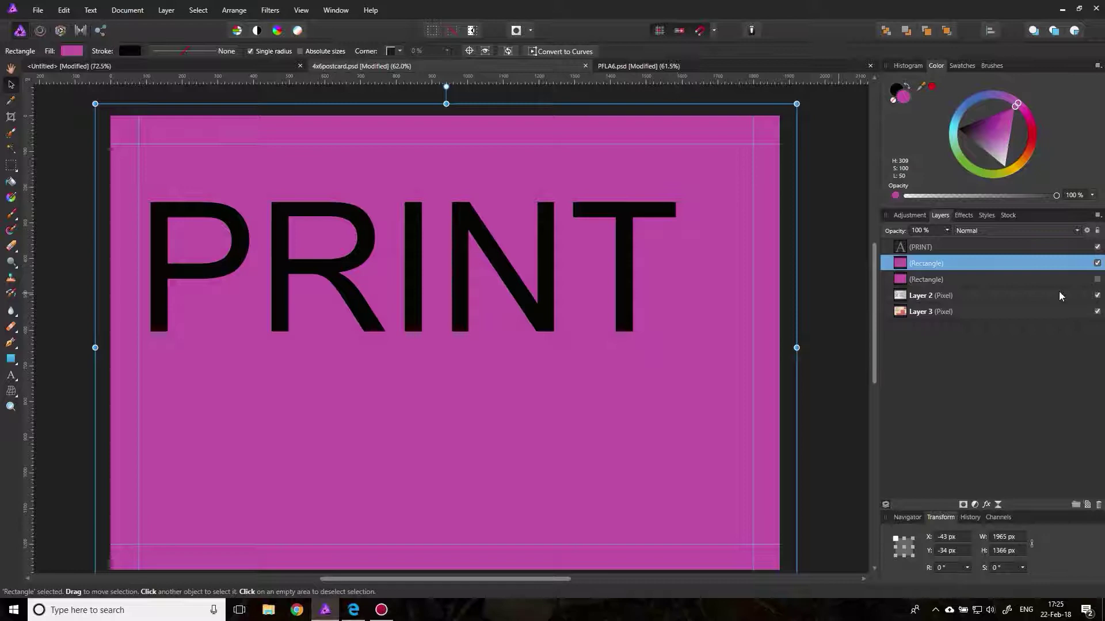
Hide the magenta rectangle, delete the unused lower rectangle, and hide the PRINT and instruction layers.
click(1097, 263)
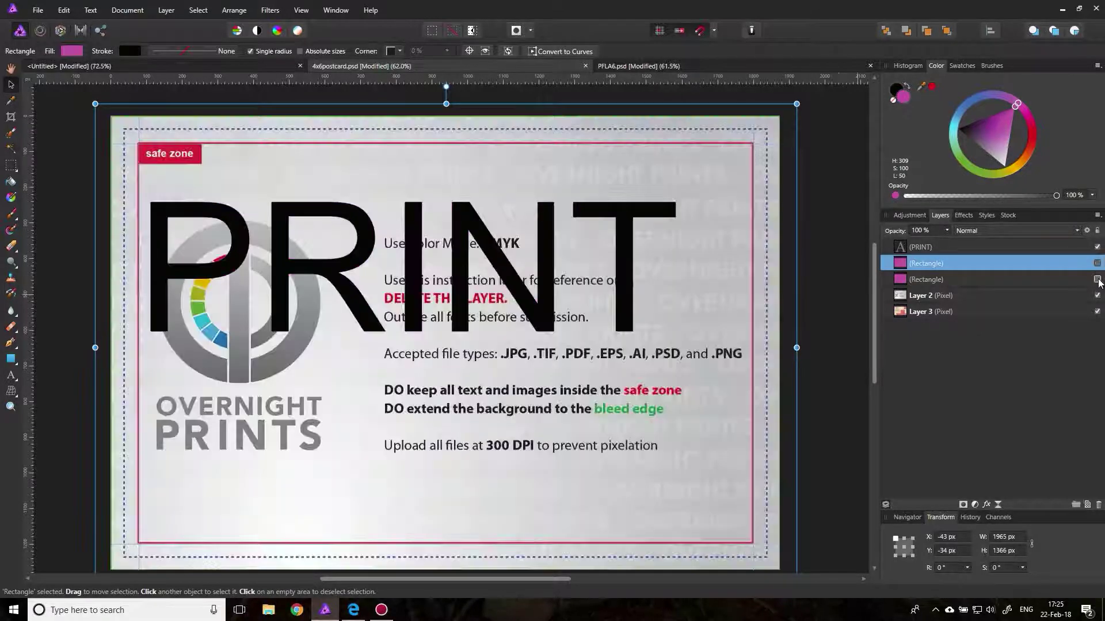
right_click(955, 280)
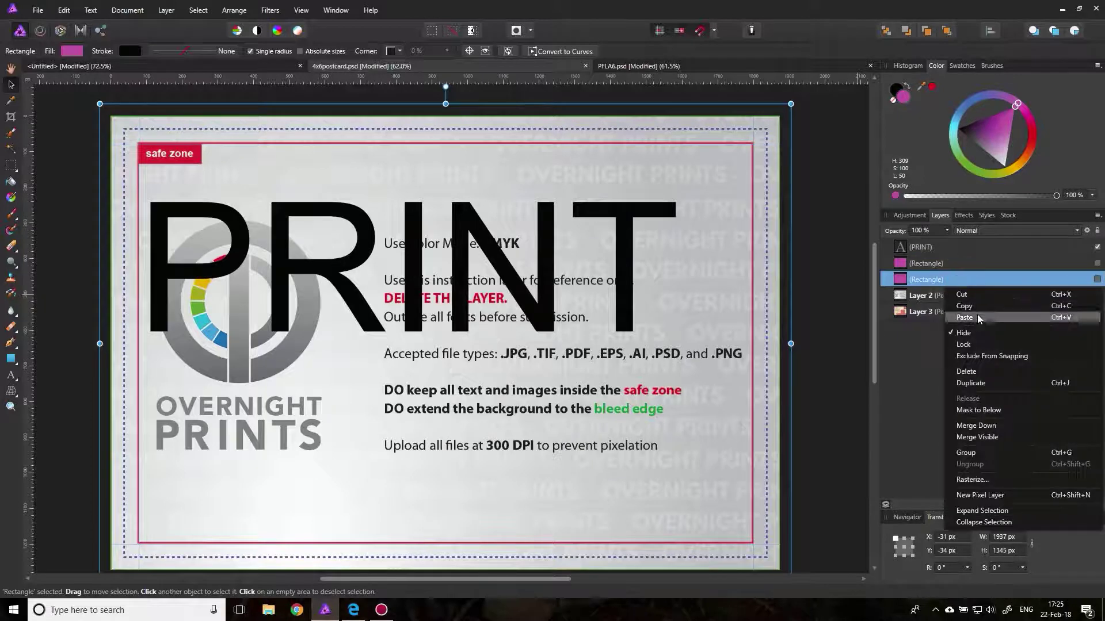
click(967, 372)
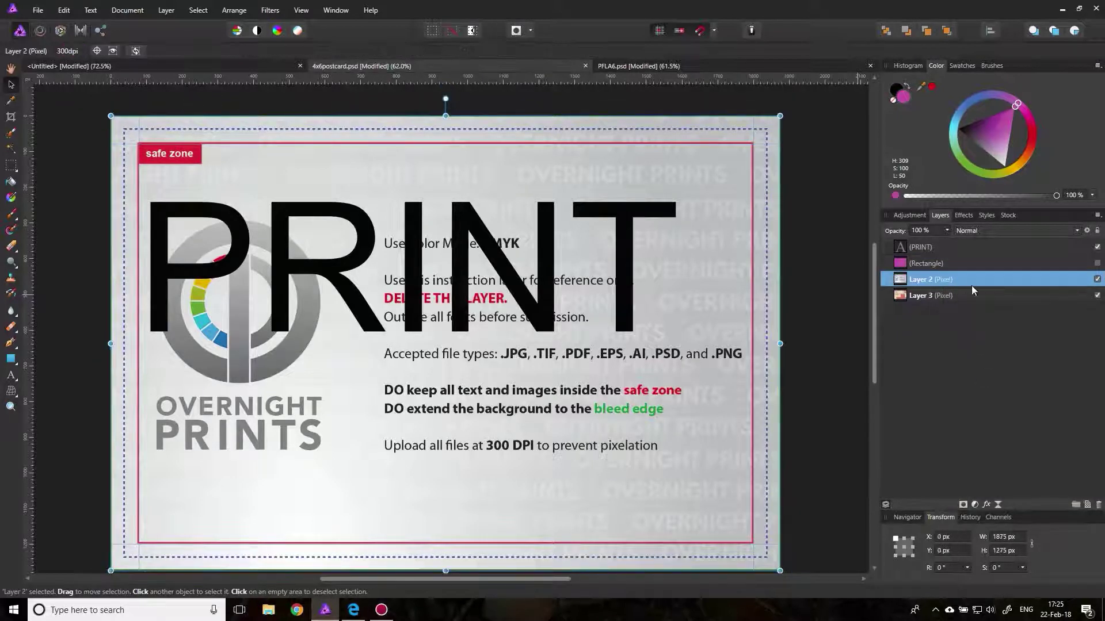
click(1097, 246)
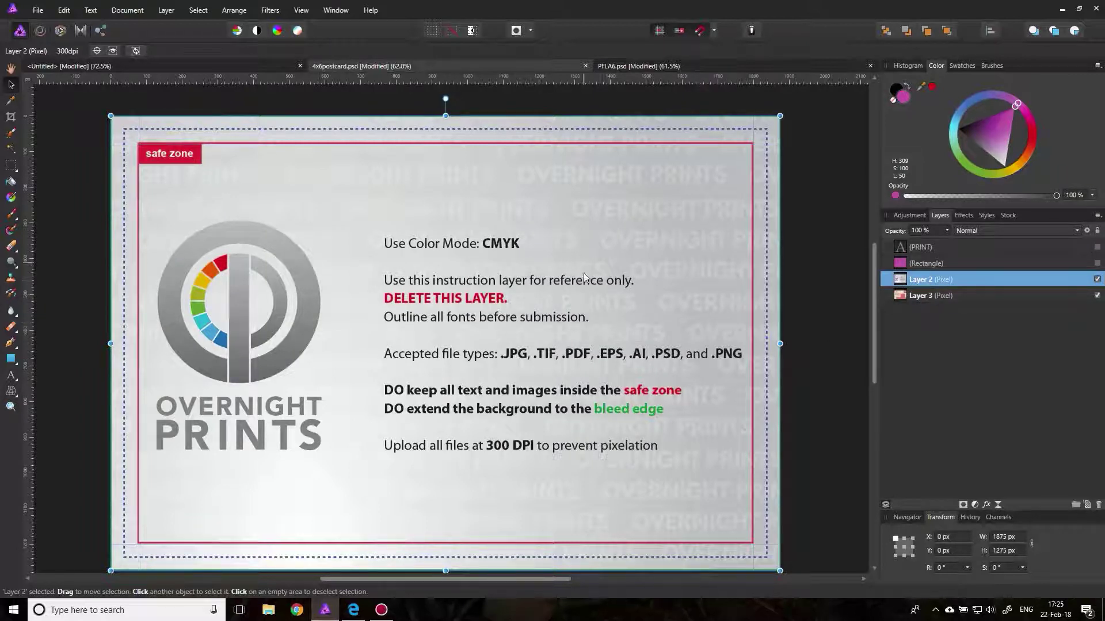
click(1097, 279)
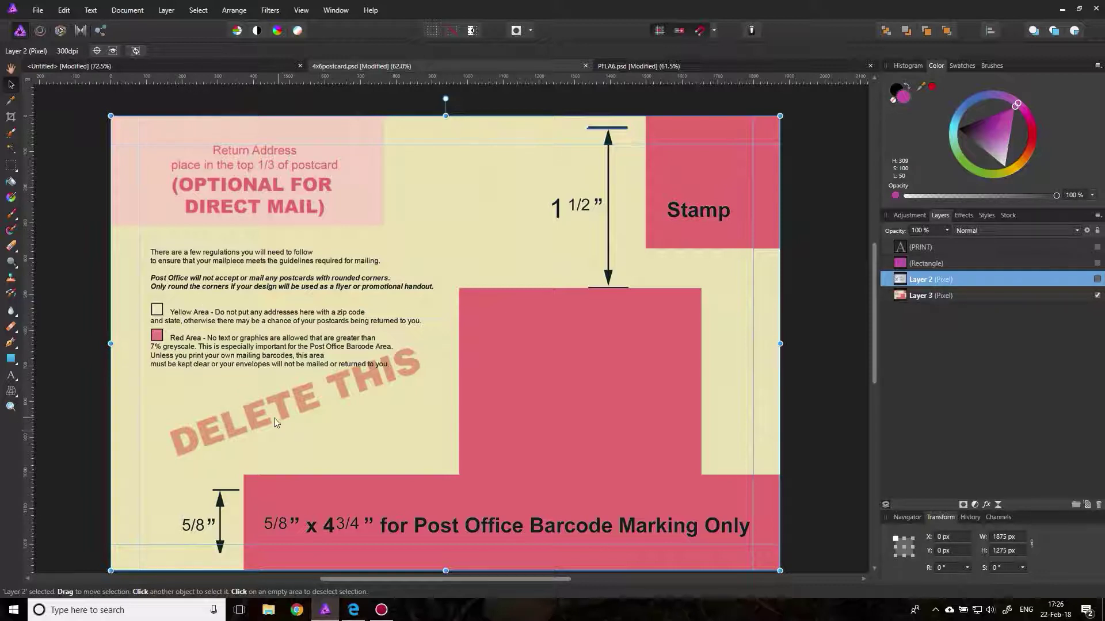
Glance at the blank PFLA6.psd document, then go back to the postcard template.
click(620, 63)
key(h)
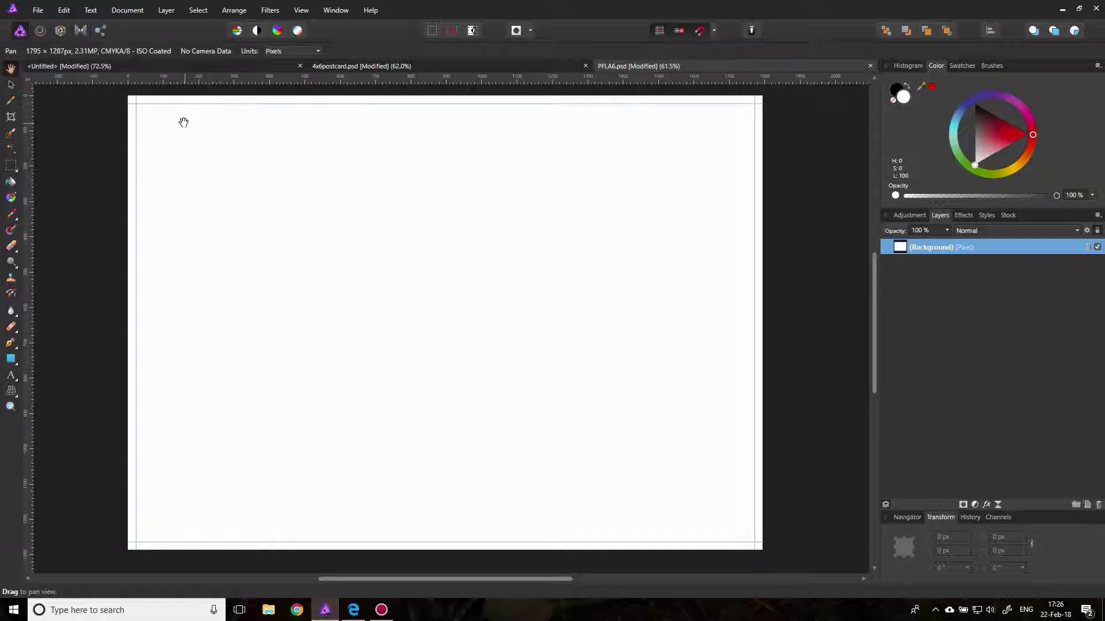
click(507, 66)
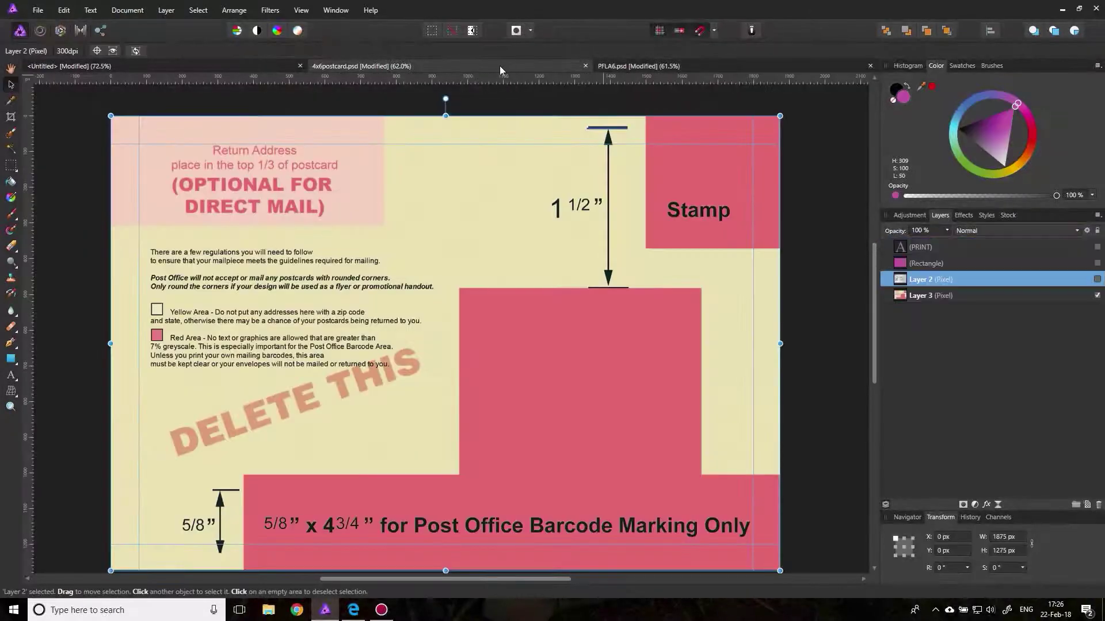
Show Layer 2's instructions on the template with the Rectangle left hidden, then return to PFLA6.psd.
click(1097, 263)
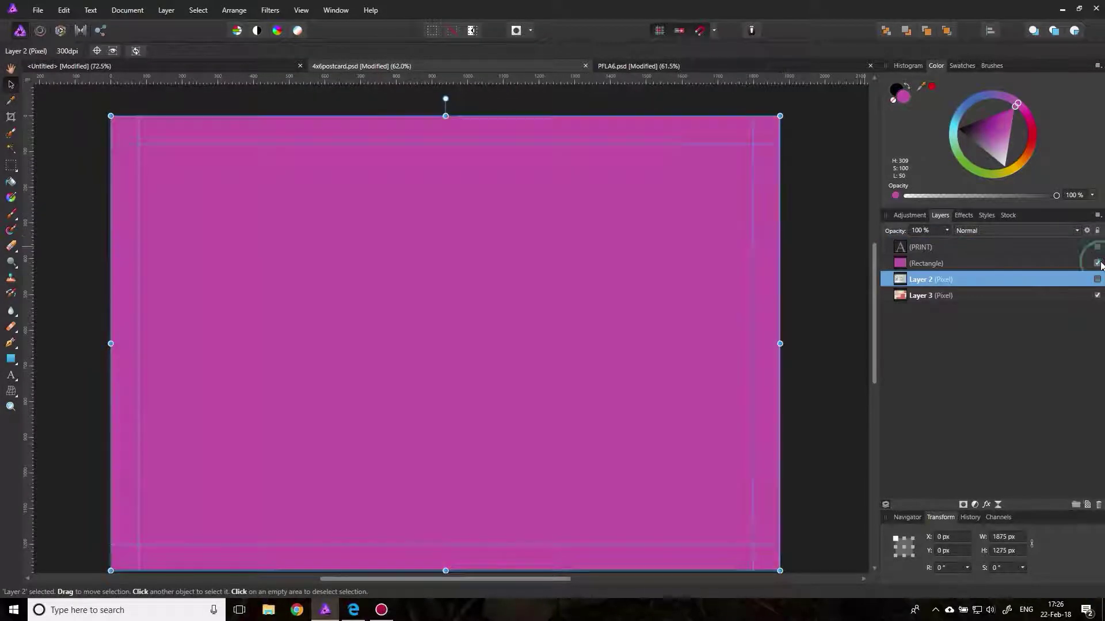
click(1097, 263)
click(1097, 279)
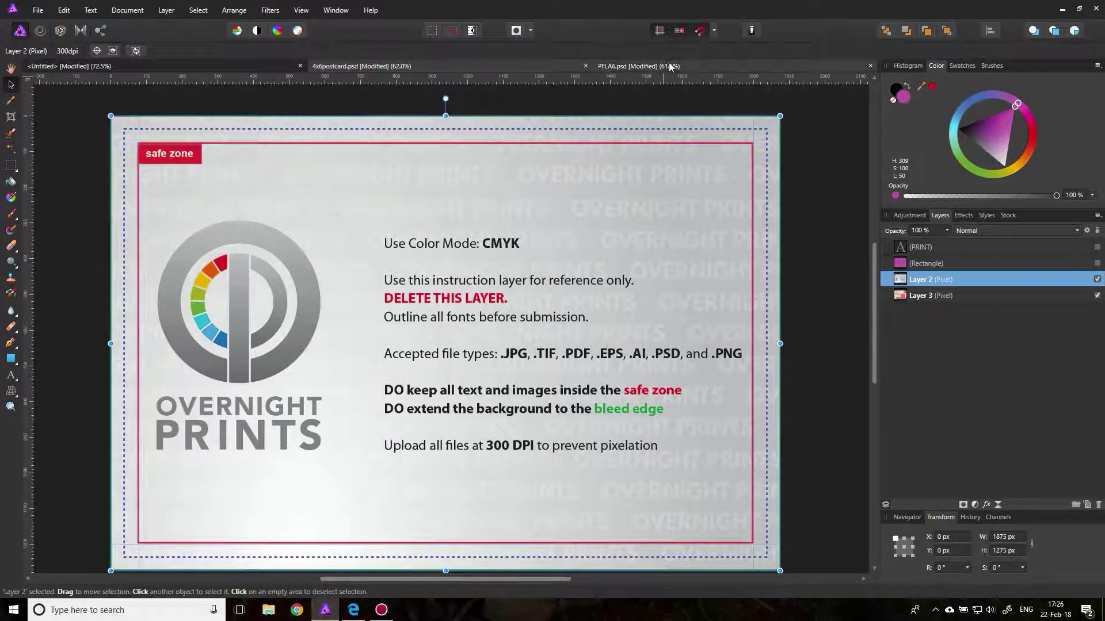
click(638, 66)
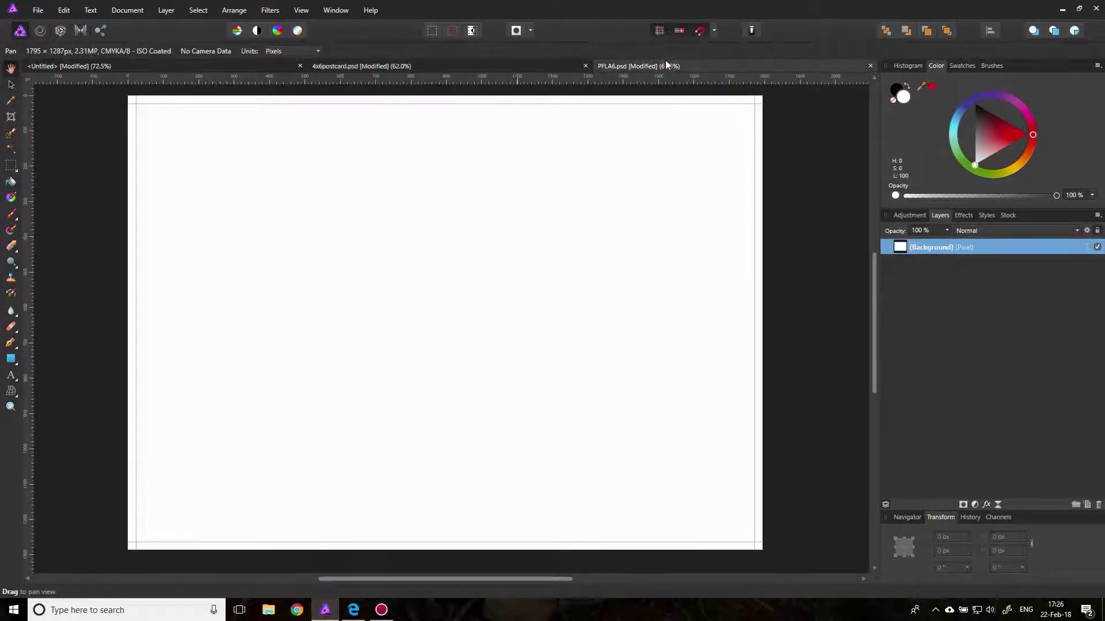
Add an artistic text object reading 'PRINT' on the white page.
click(11, 375)
drag(275, 280, 291, 296)
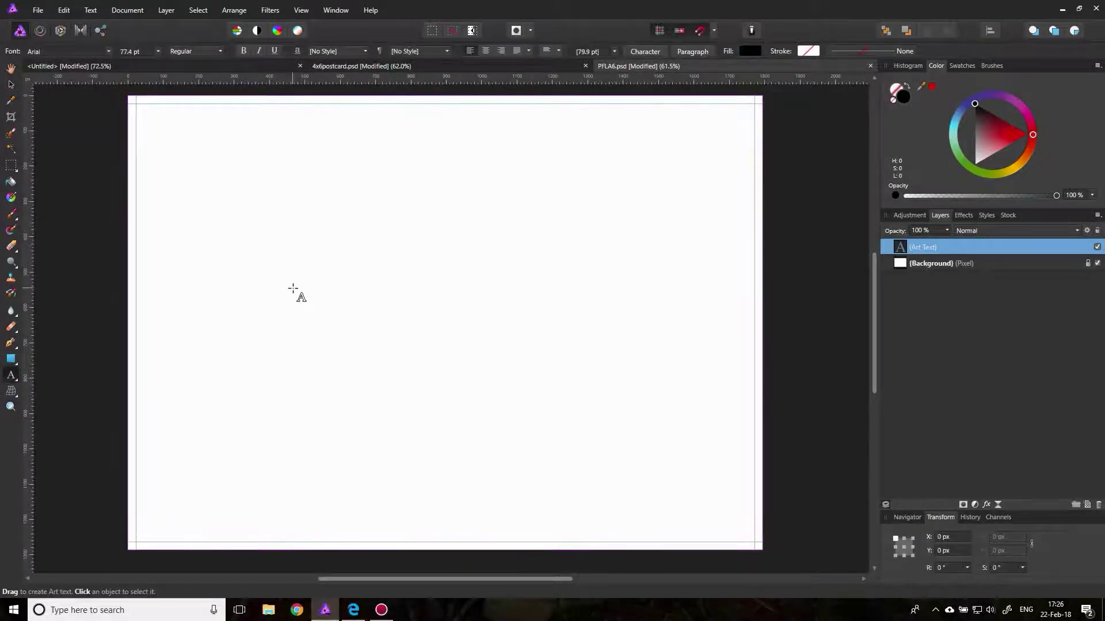
text(PRINT)
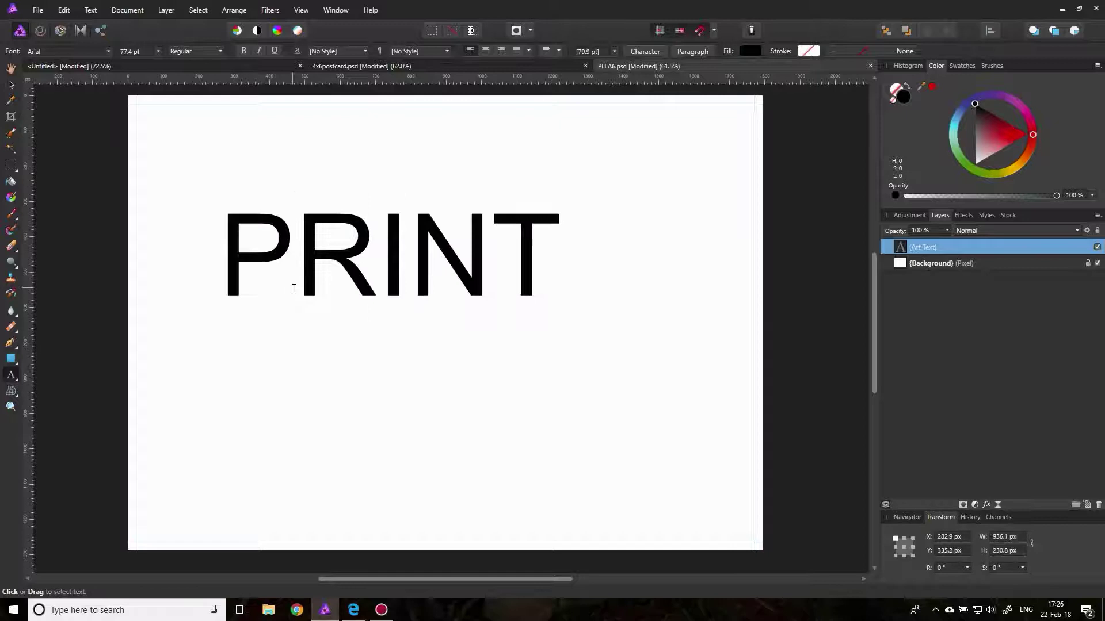
key(Escape)
Move PRINT up to the left margin, deselect it, and bring up the Overnight Prints postcards page.
click(9, 87)
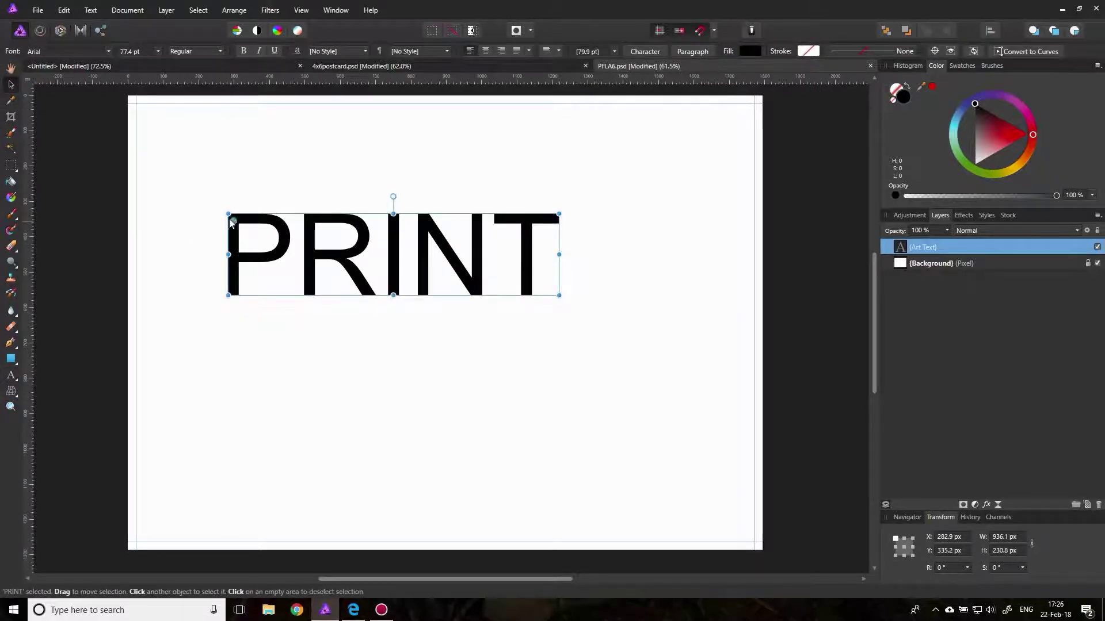
drag(232, 225, 174, 215)
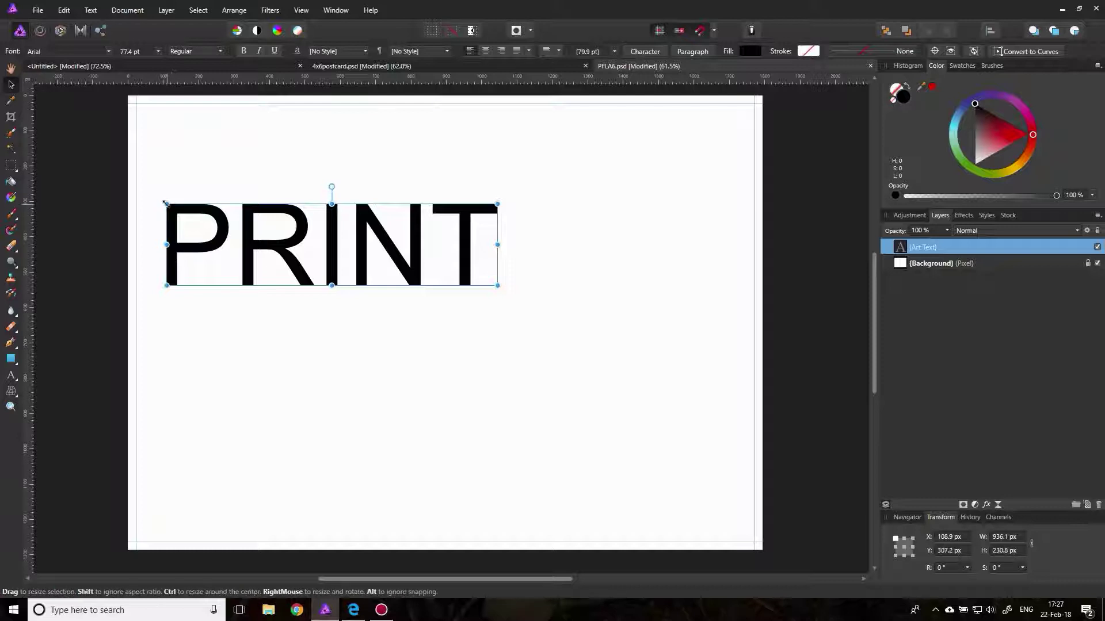
click(65, 170)
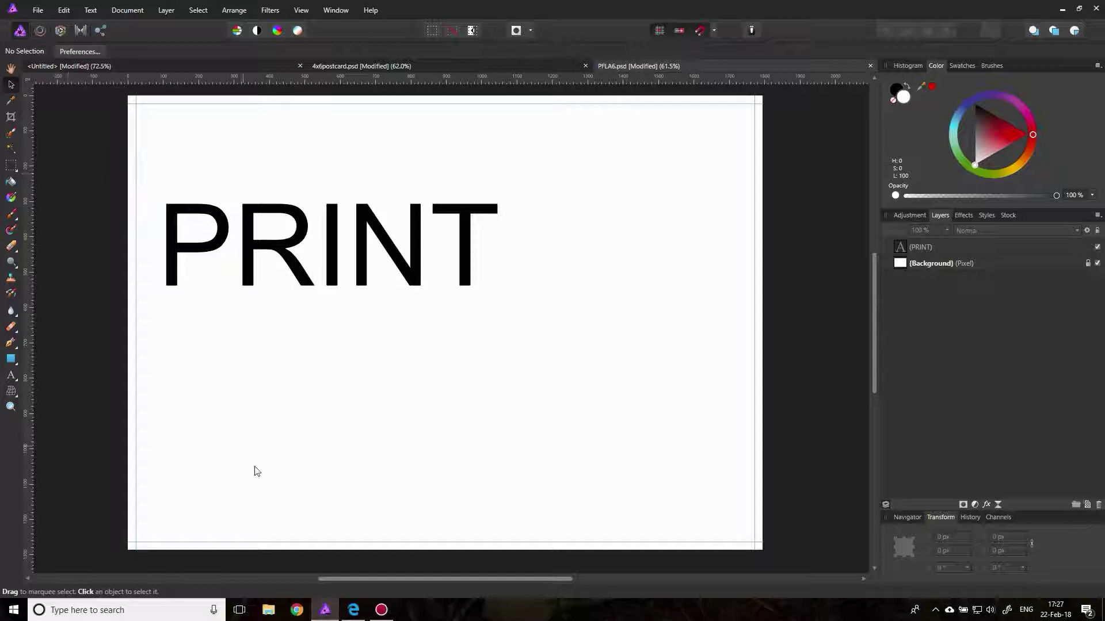
click(353, 611)
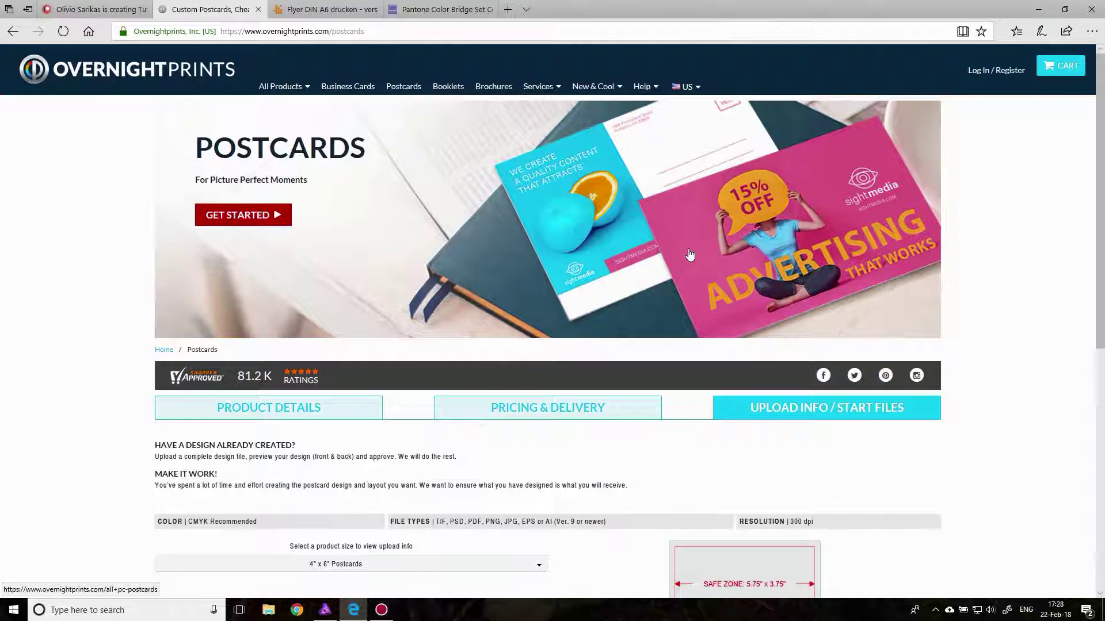
View the $300.00 Pantone Color Bridge Set product page and clear the price selection.
click(437, 11)
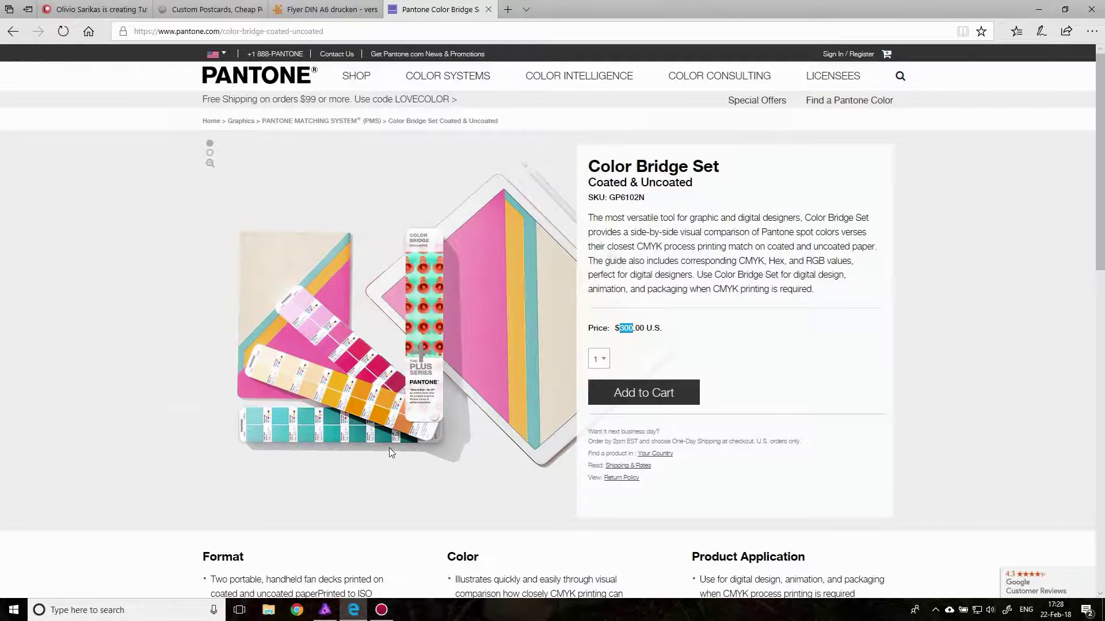
click(663, 345)
Revisit the Onlineprinters Flyer DIN A6 and Overnight Prints Custom Postcards pages, then return to Affinity Photo.
click(351, 10)
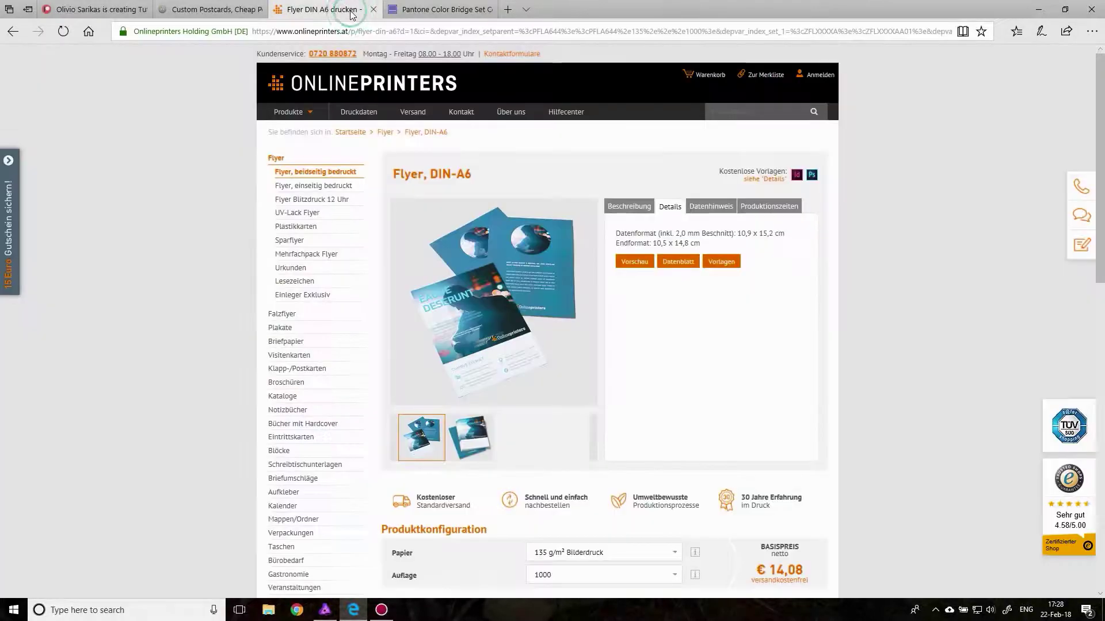
click(208, 10)
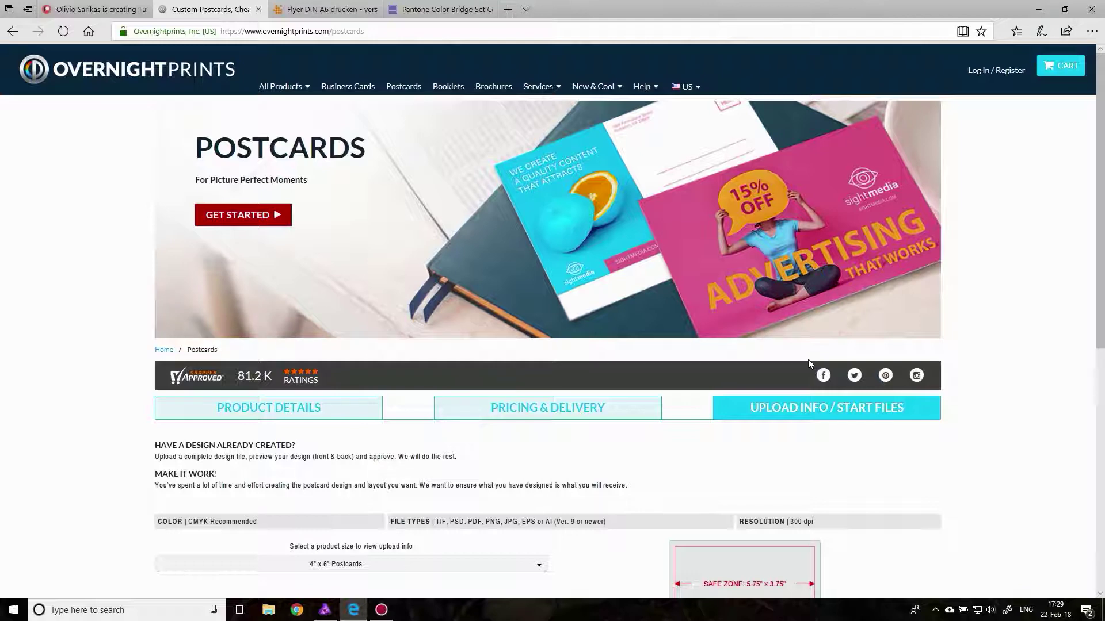
click(324, 610)
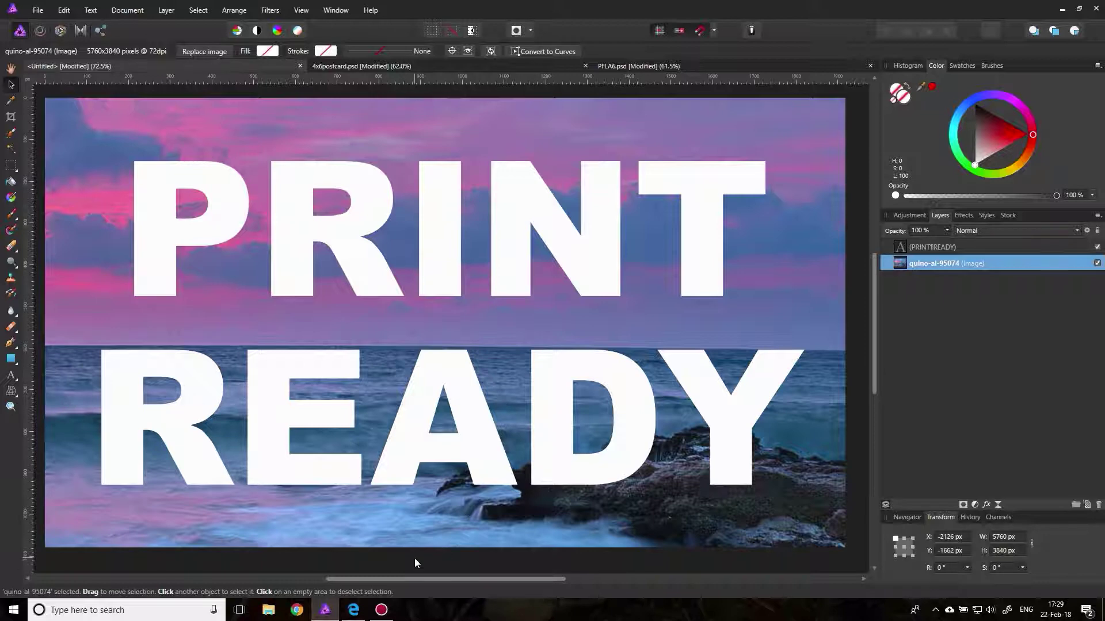
click(353, 612)
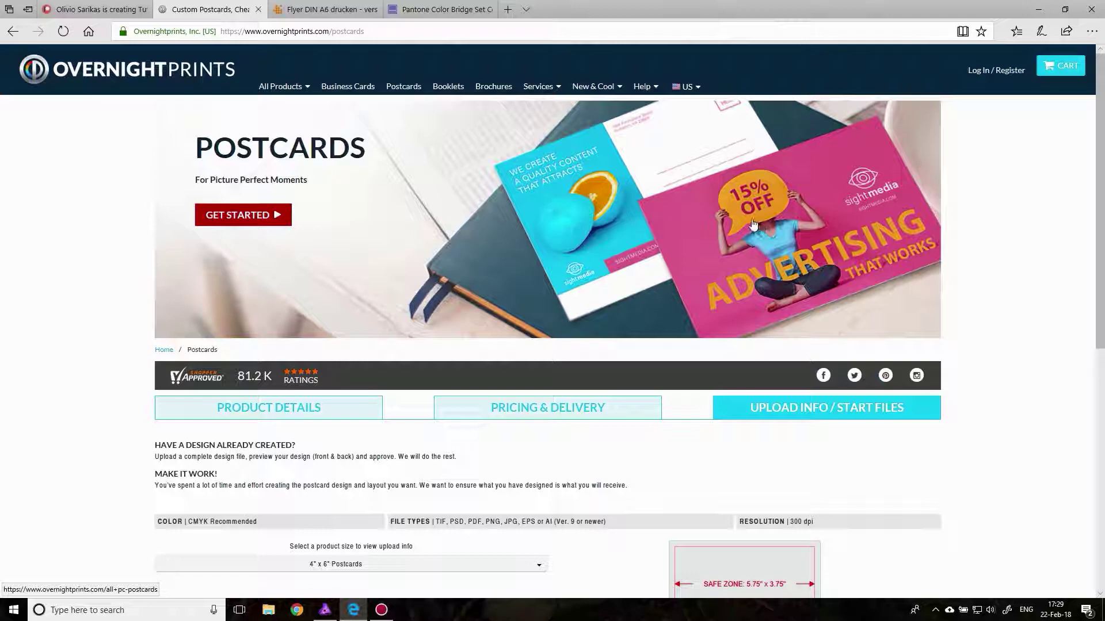
Bring the Untitled PRINT READY sunset-sea document in Affinity Photo back in front of Edge.
click(326, 611)
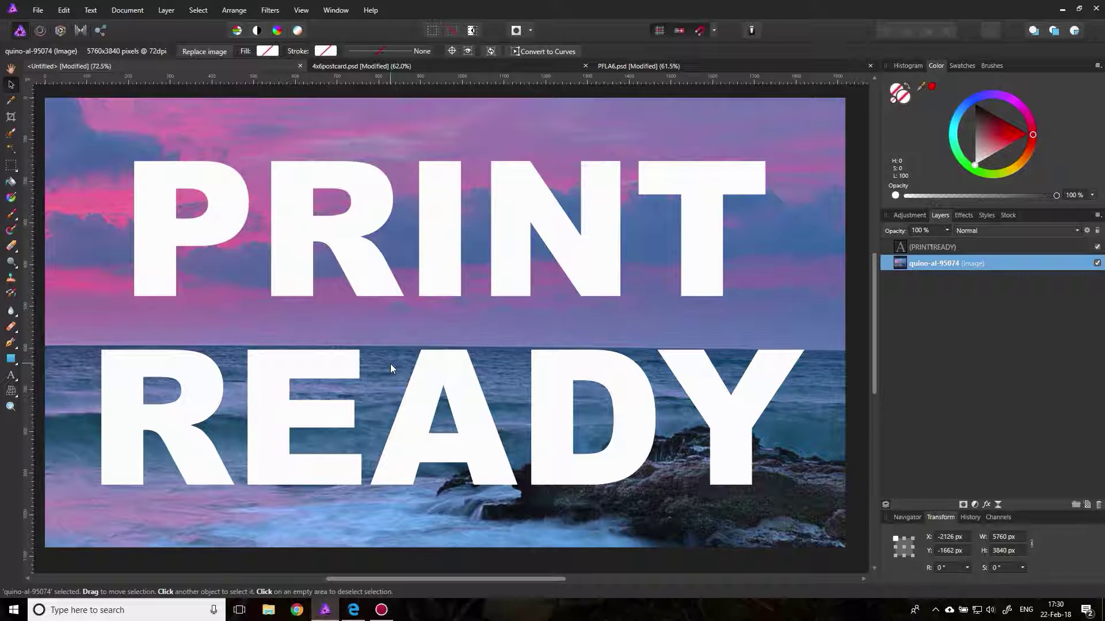
In Edge, search Bing Images for 'metallic car'.
click(355, 611)
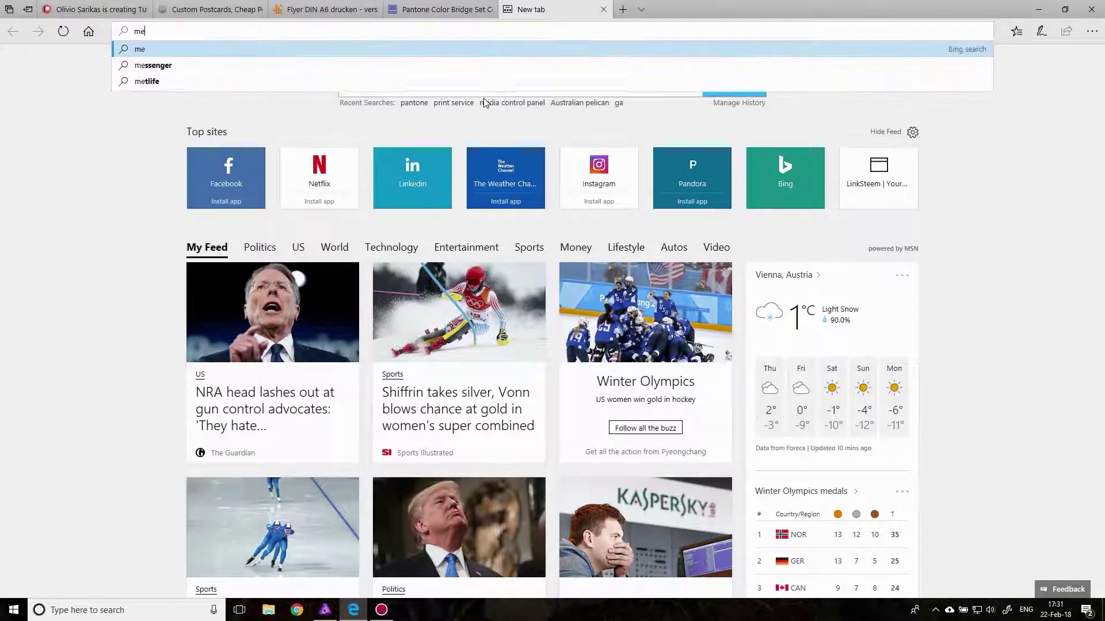
text(c)
key(Return)
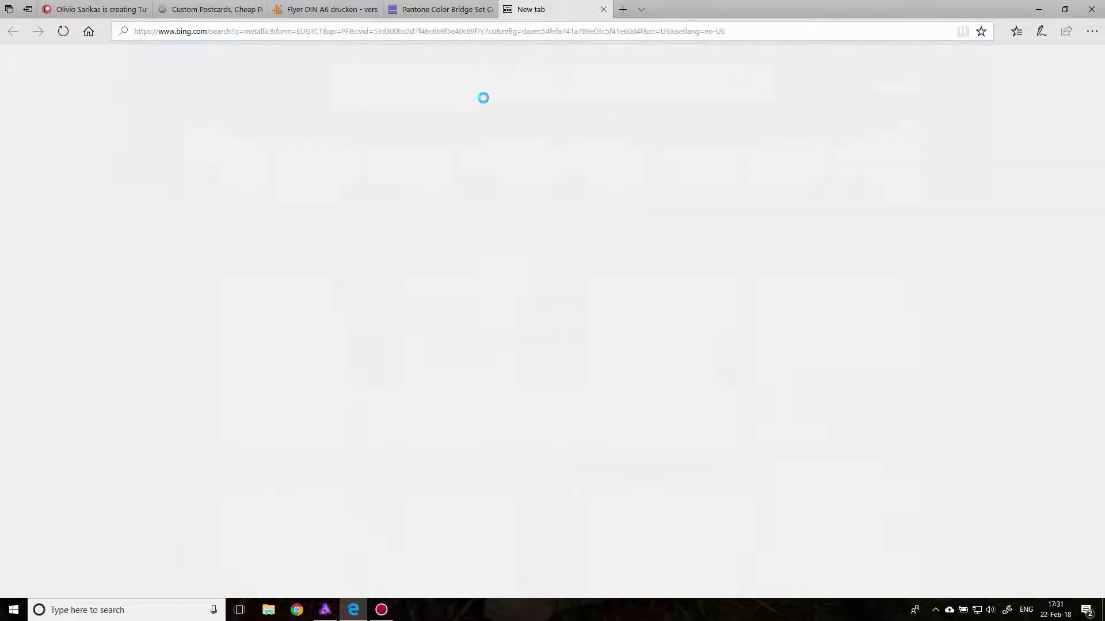
click(114, 101)
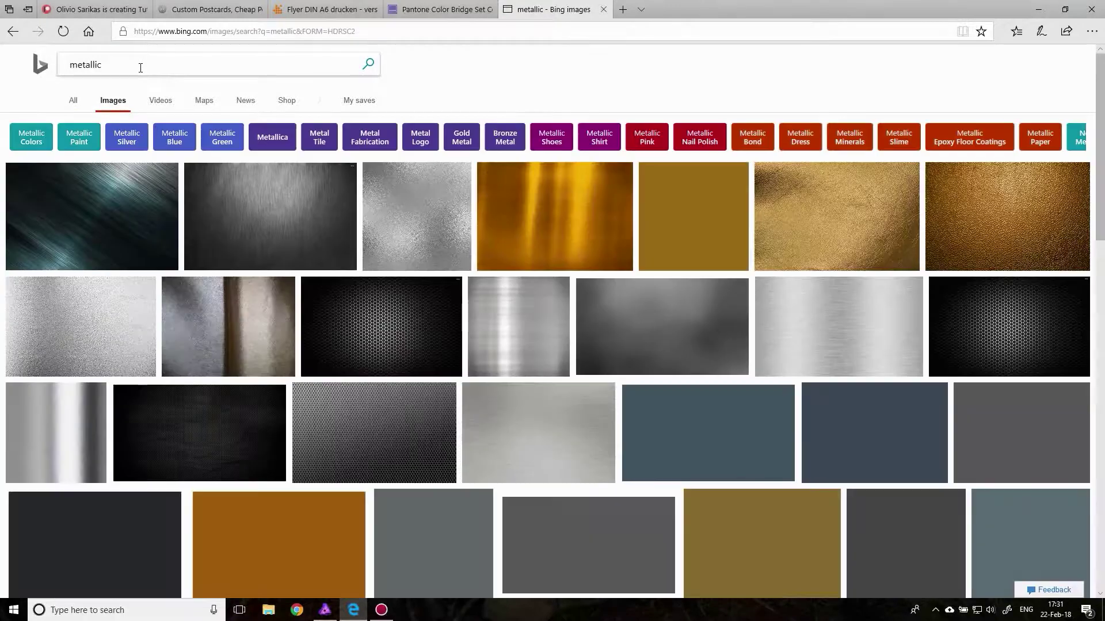
click(142, 67)
text(ca)
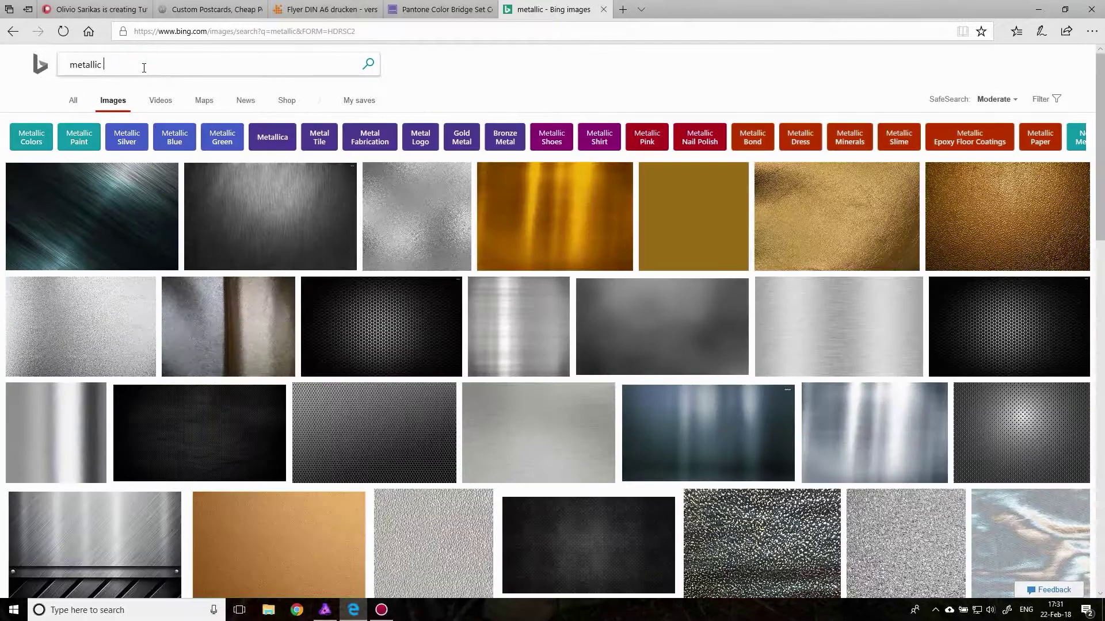
text(r)
key(Return)
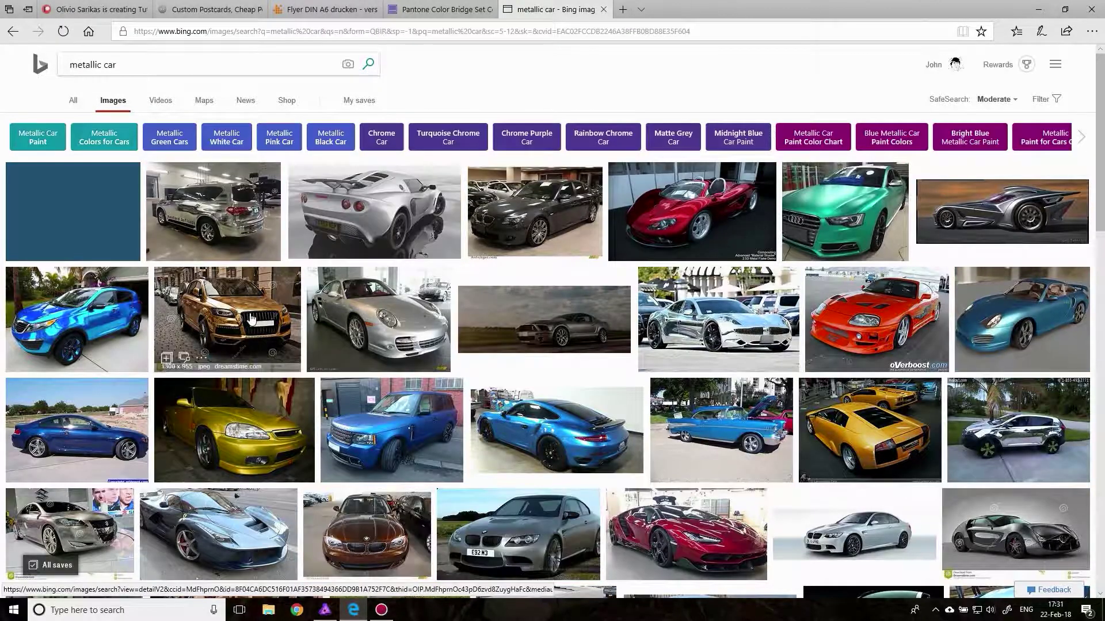
Preview the gold, green and red concept Audi images from the results.
click(250, 315)
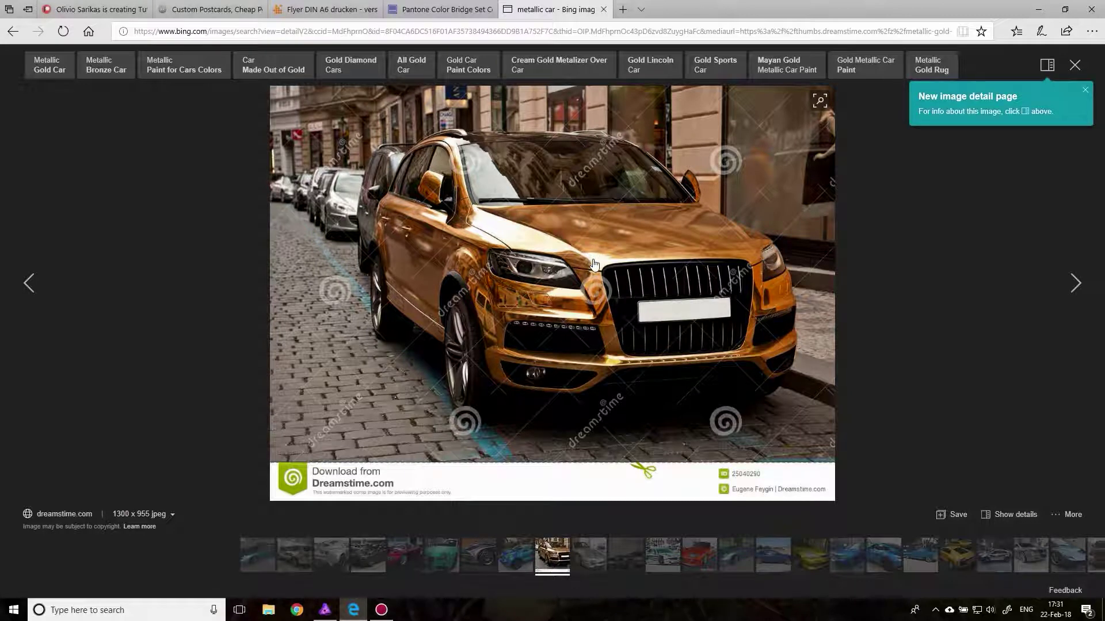
click(1074, 65)
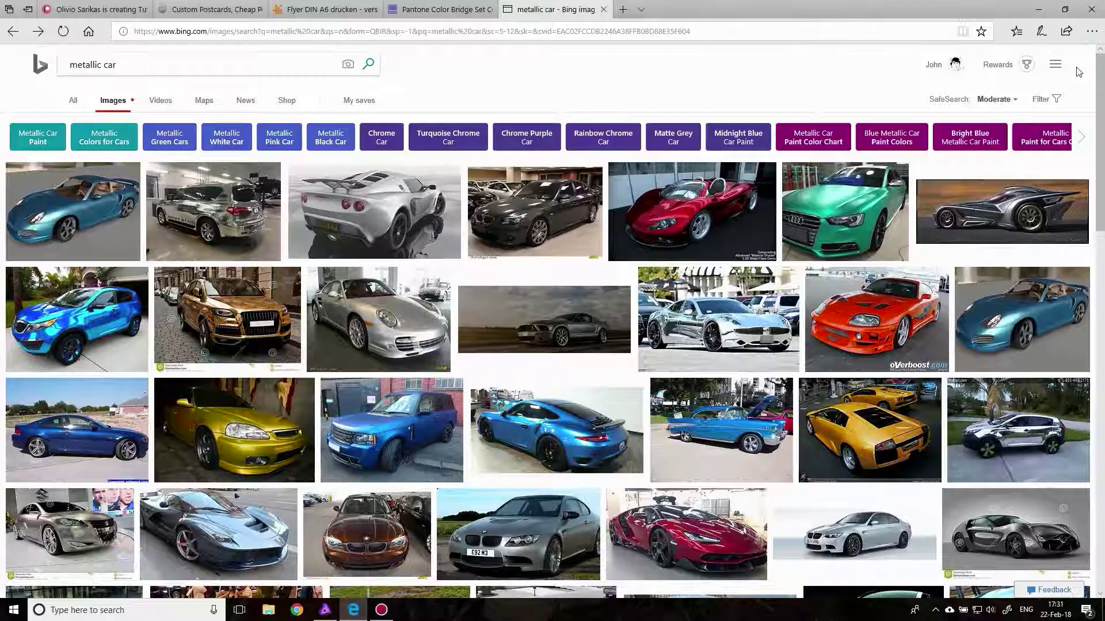
click(848, 212)
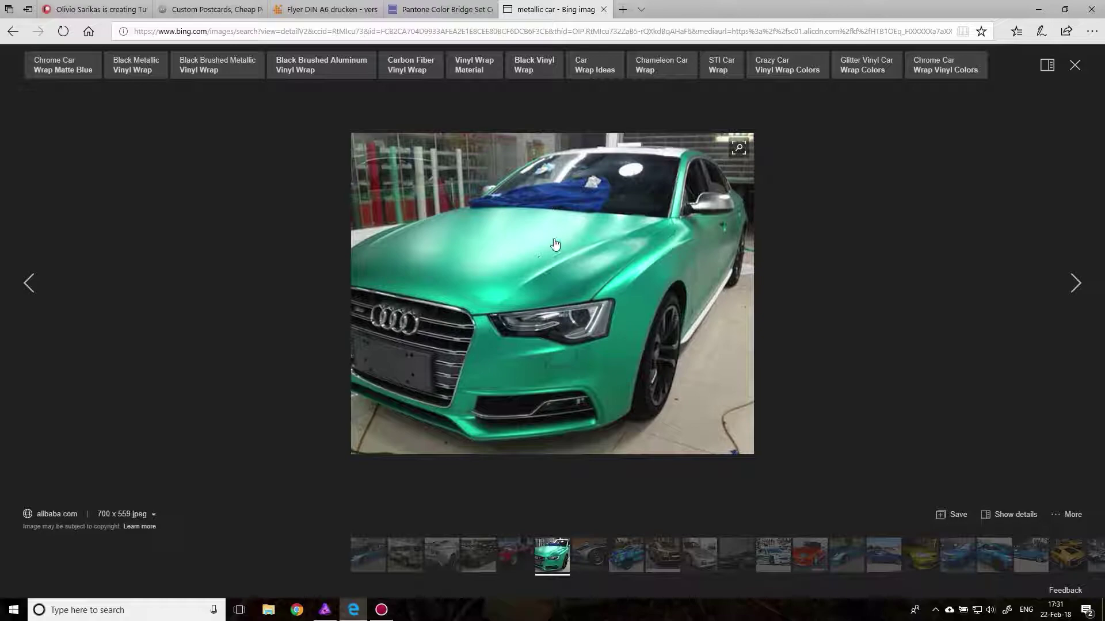
click(1075, 65)
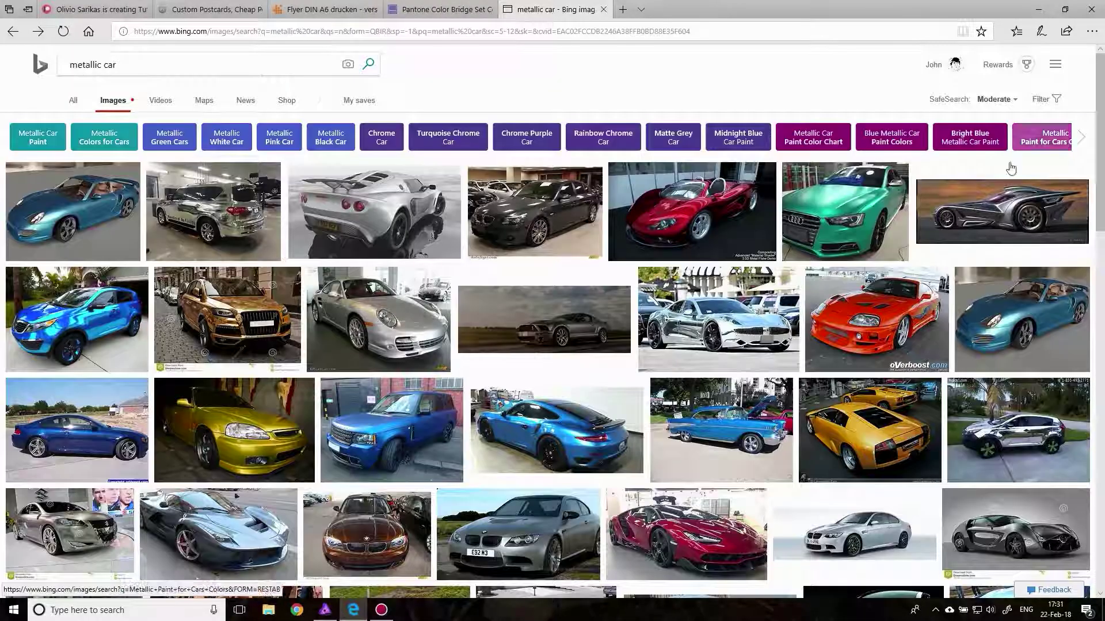
scroll(662, 357, down, 7)
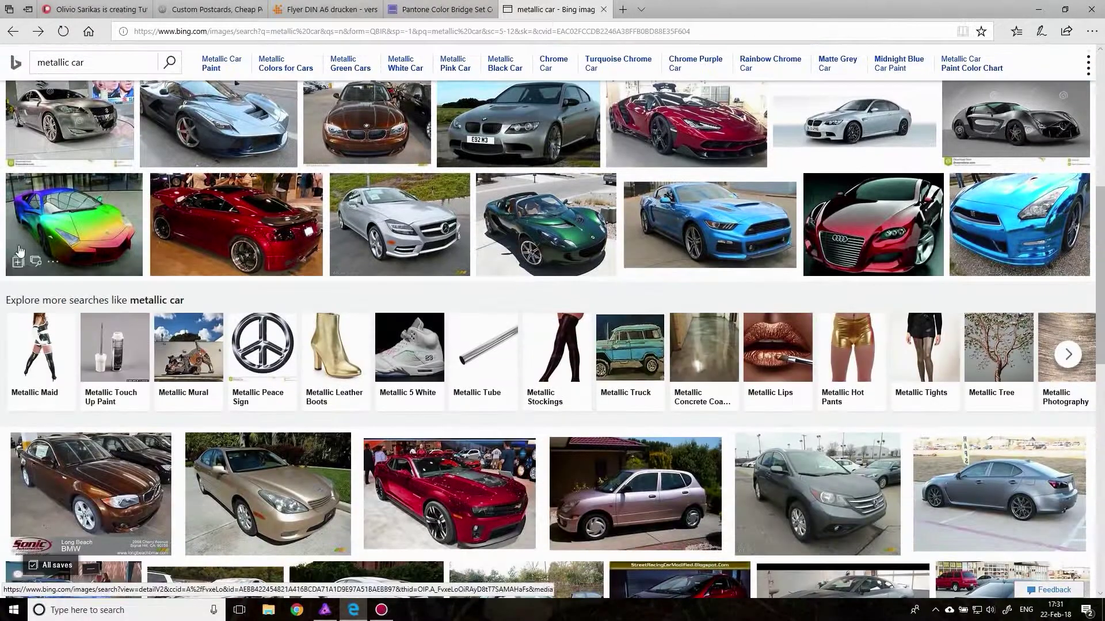
click(873, 229)
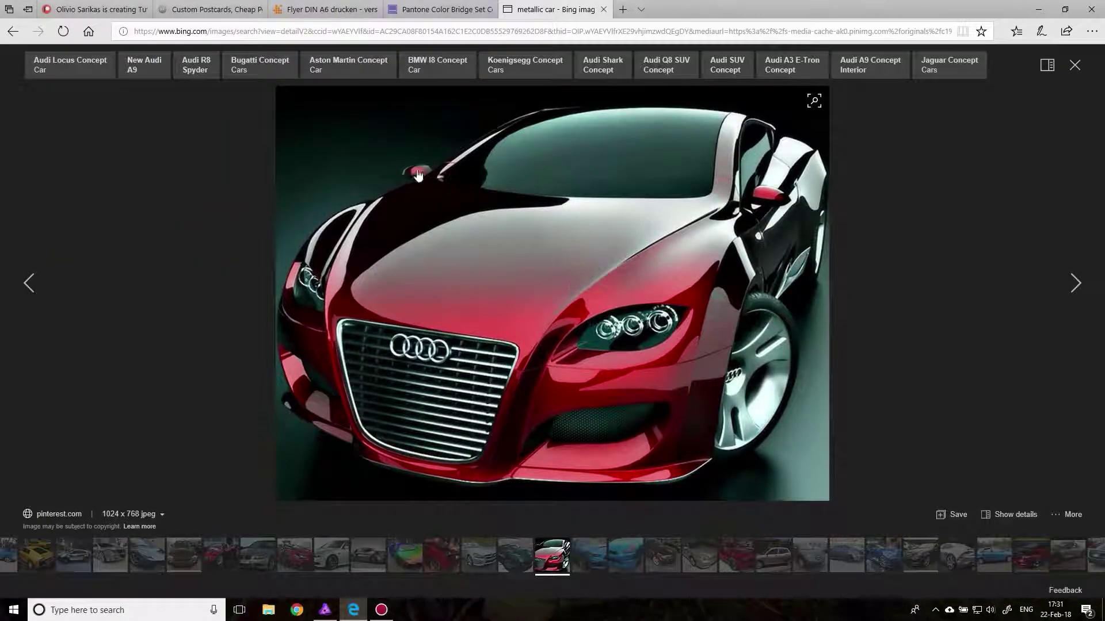
click(1075, 65)
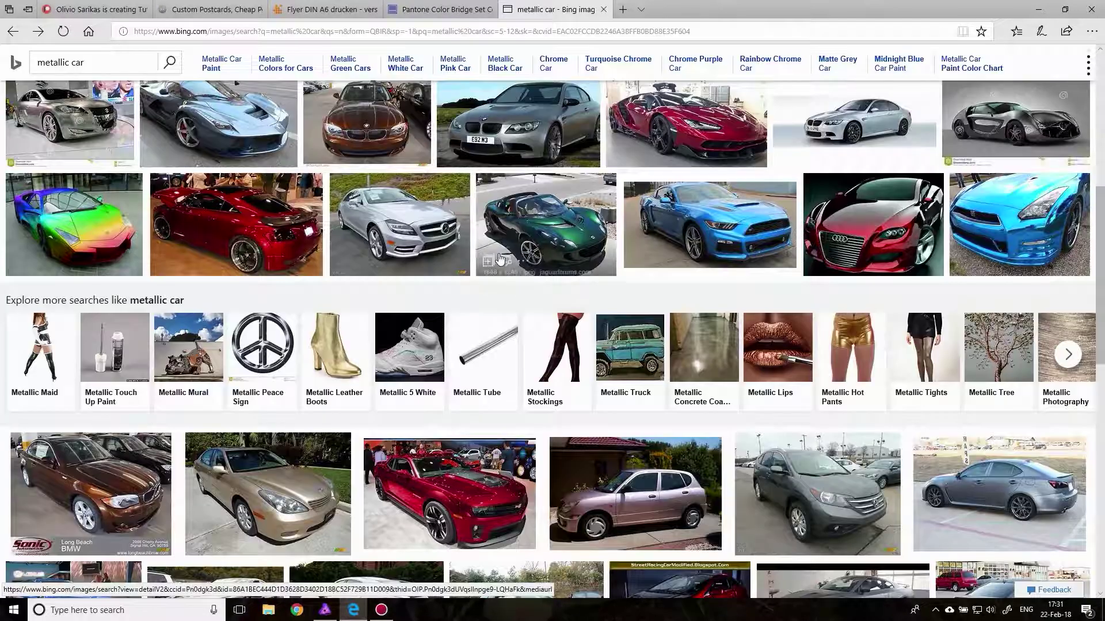
scroll(396, 391, up, 7)
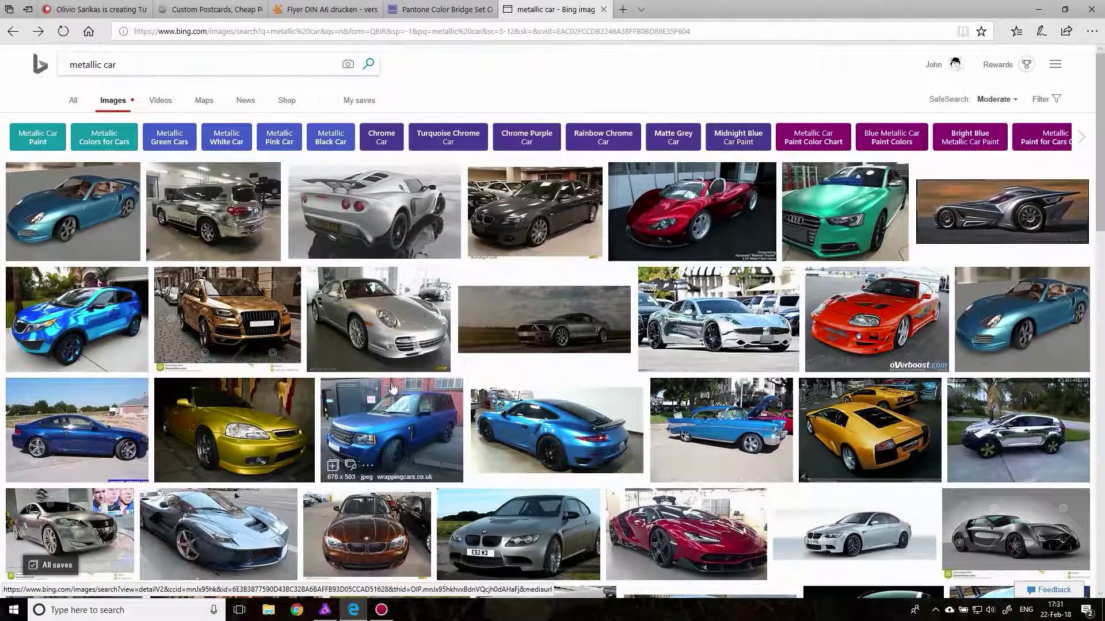
Look over the Overnight Prints Custom Postcards page again, then go back to Affinity Photo.
click(207, 9)
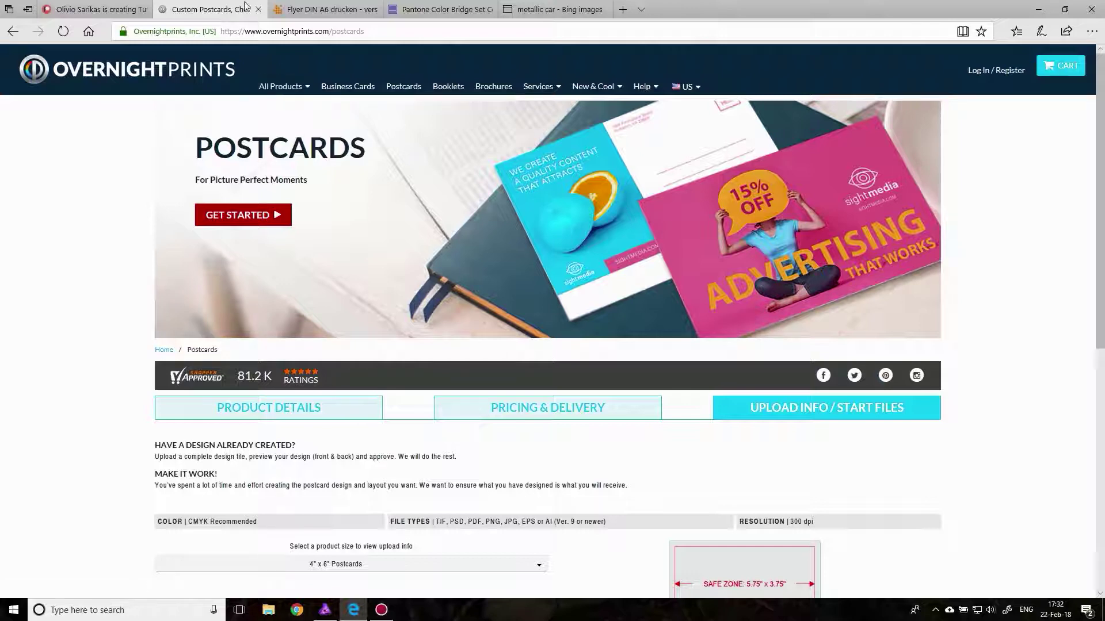
click(325, 609)
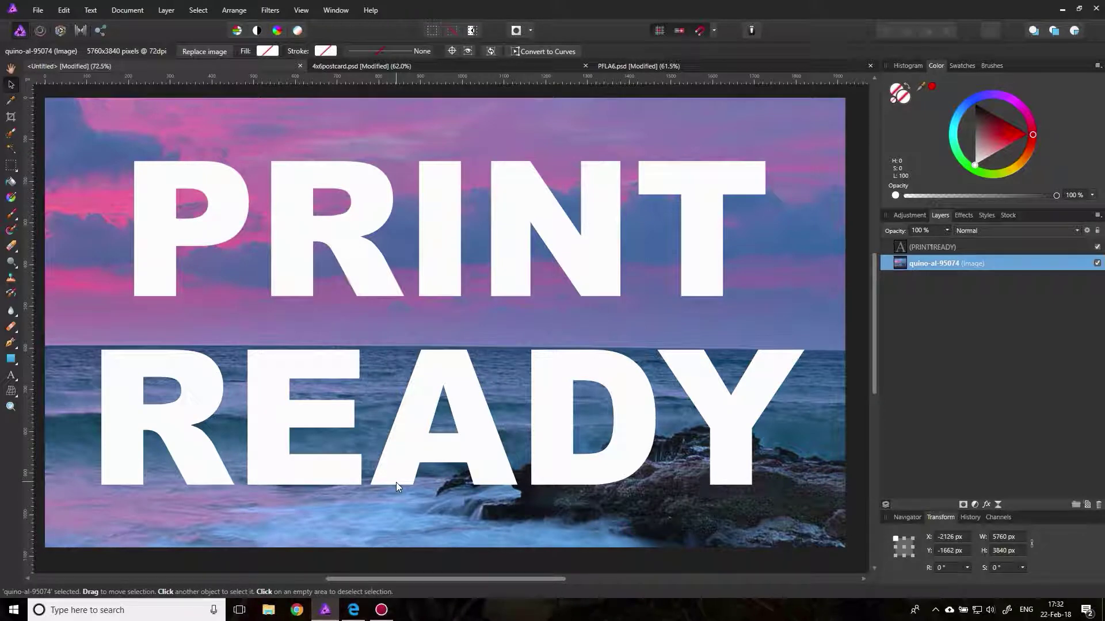
On 4x6postcard.psd, make the black PRINT layer visible and select the Rectangle layer.
click(442, 68)
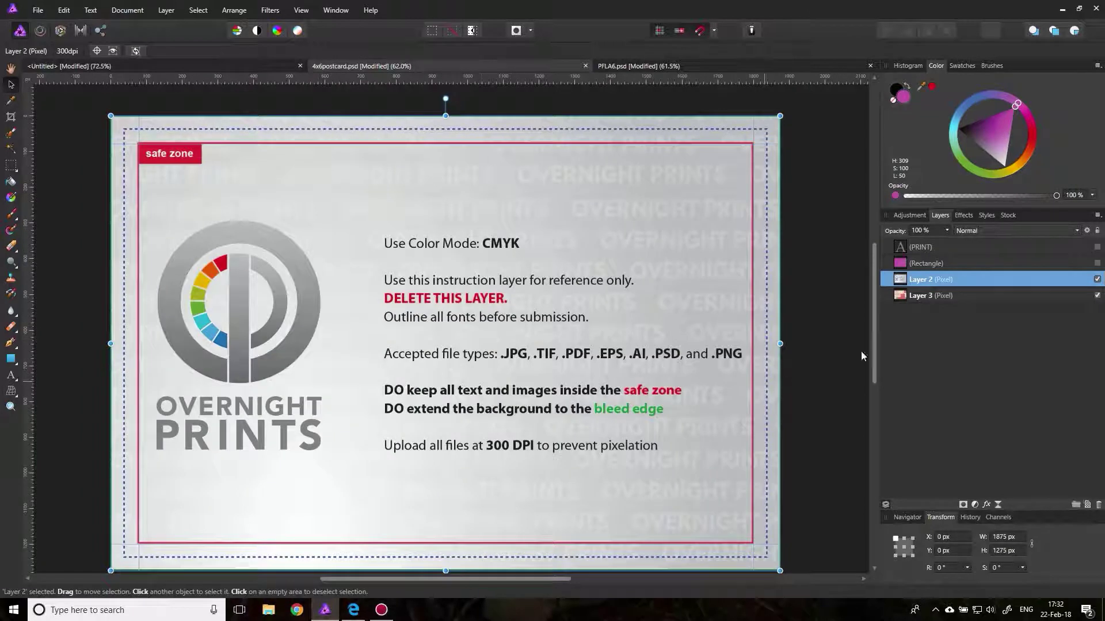
click(1097, 247)
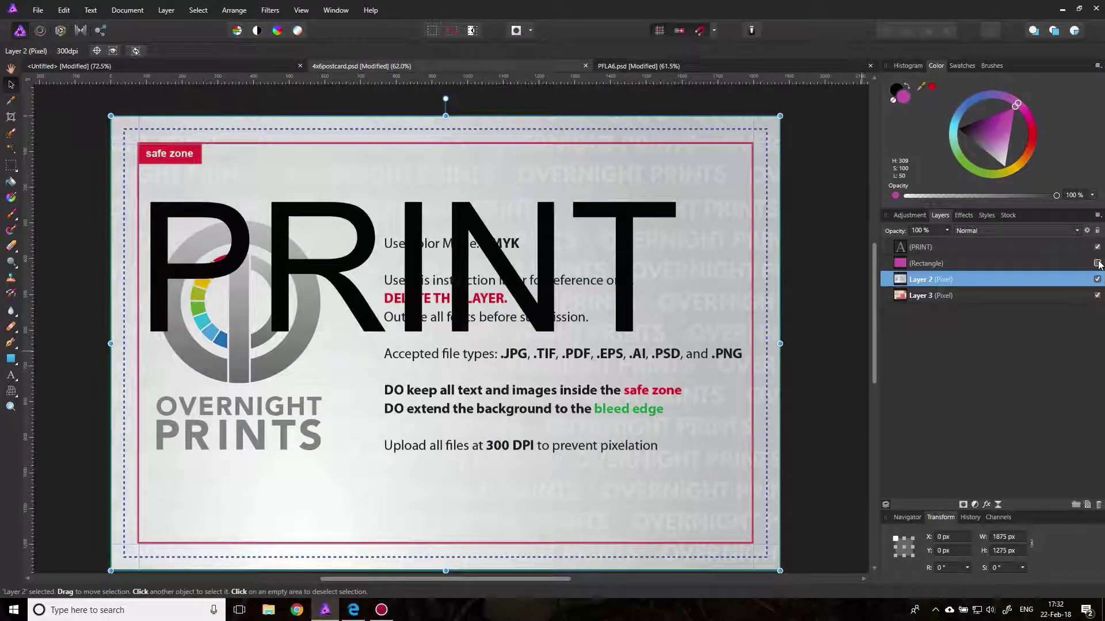
click(936, 264)
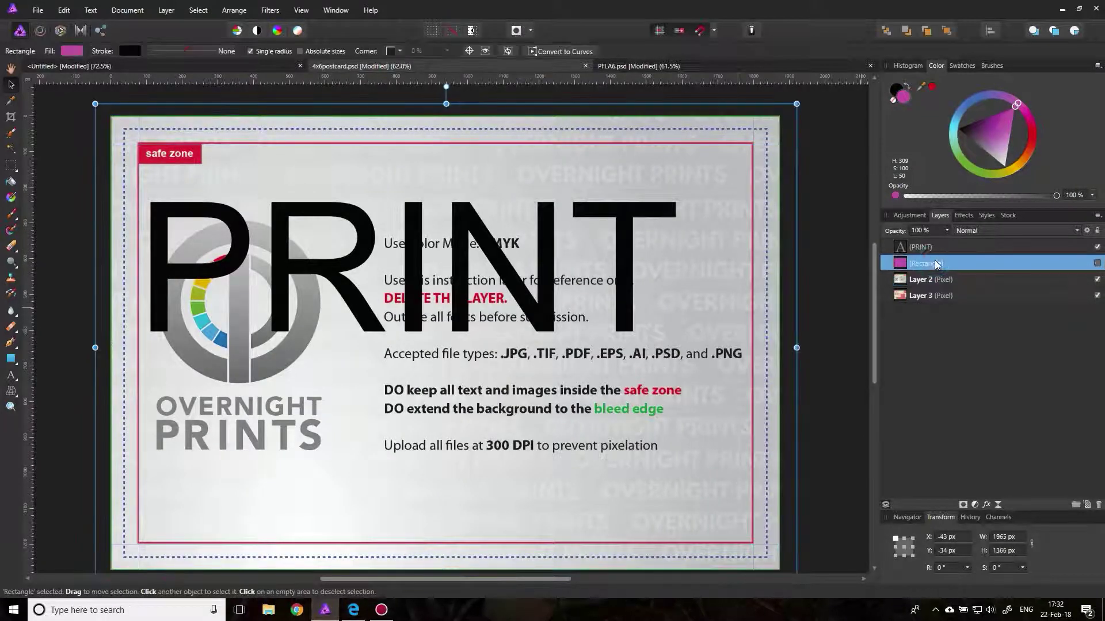
right_click(936, 264)
click(913, 315)
click(36, 7)
Open a sky image from the REplace Sky folder and place it onto the postcard.
click(41, 237)
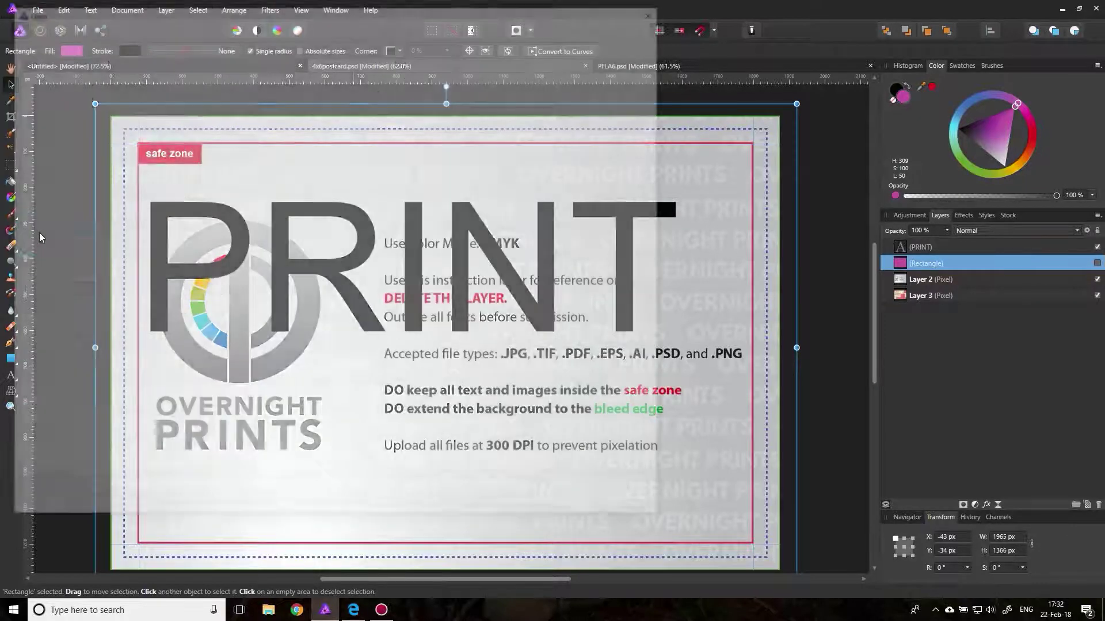
click(331, 28)
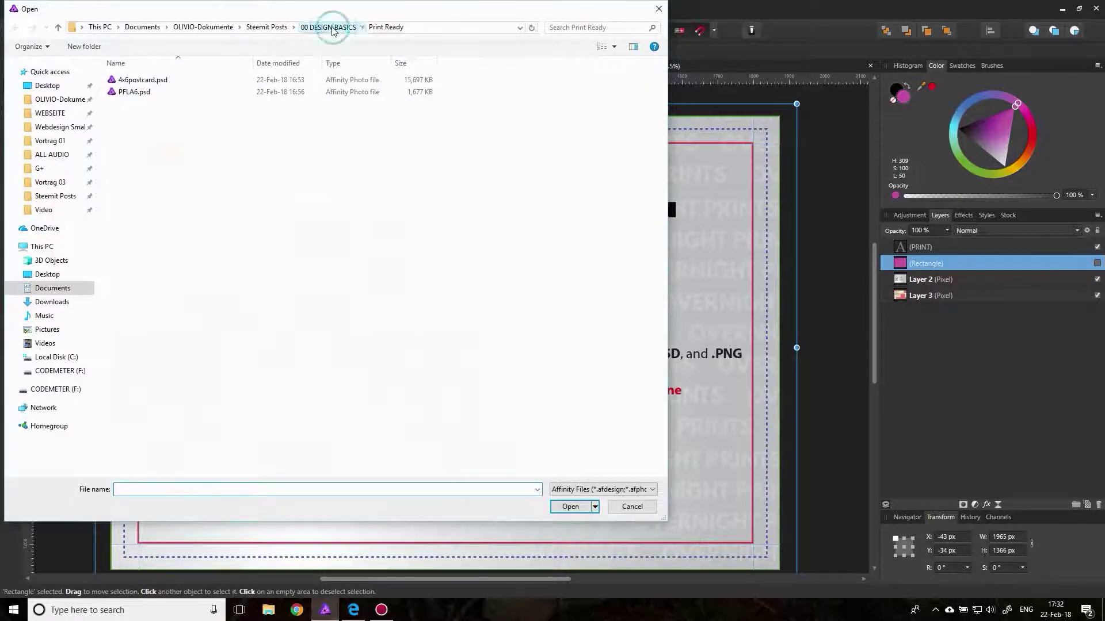
click(156, 202)
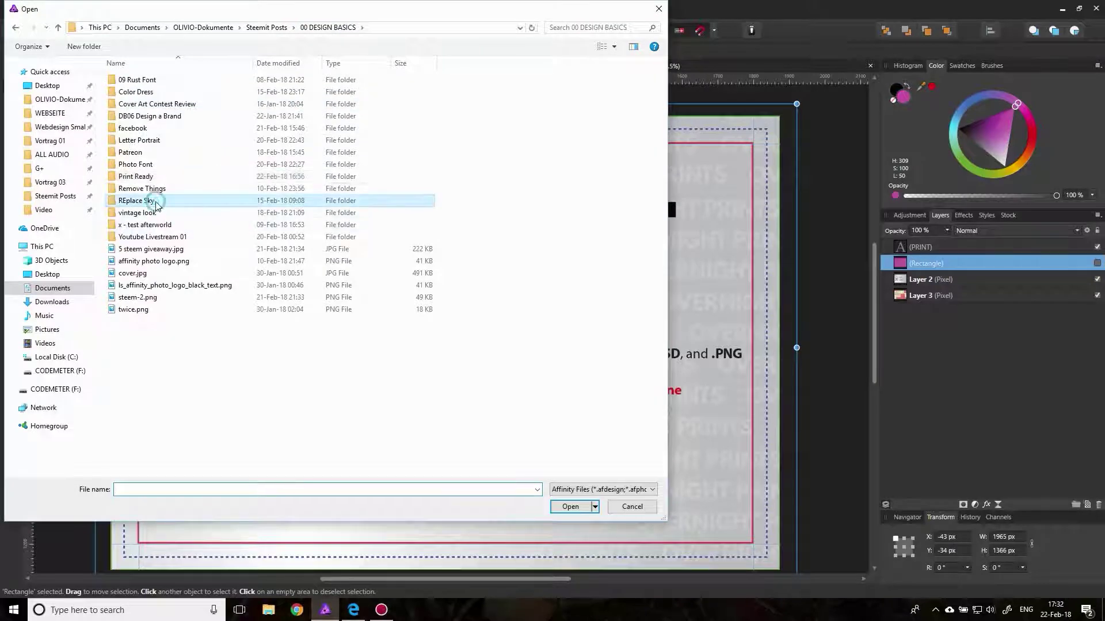
double_click(155, 204)
double_click(446, 170)
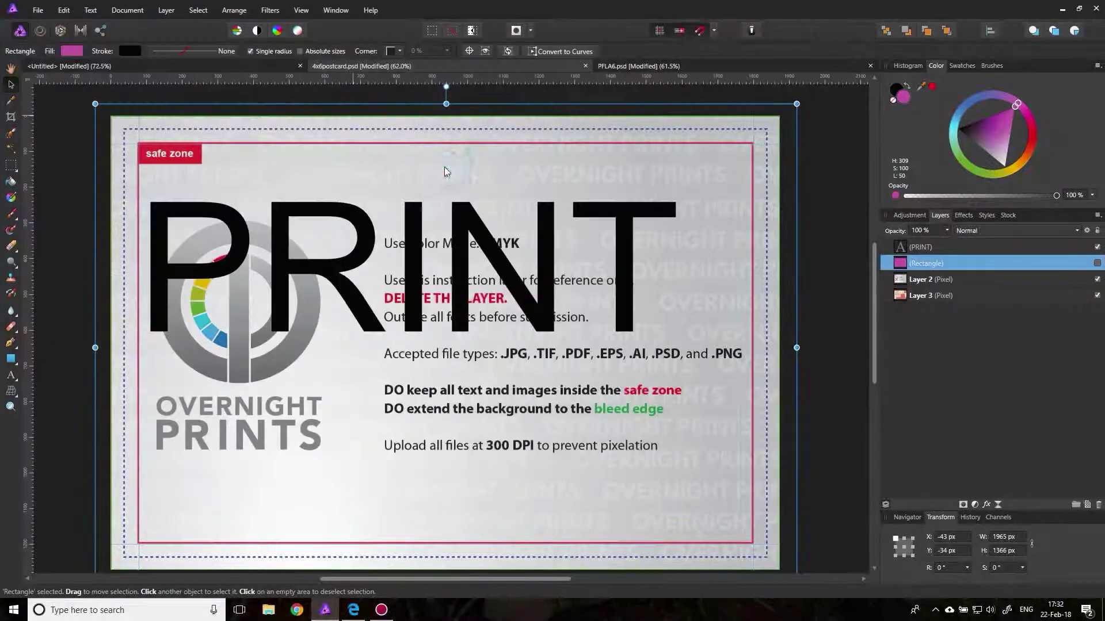
click(382, 244)
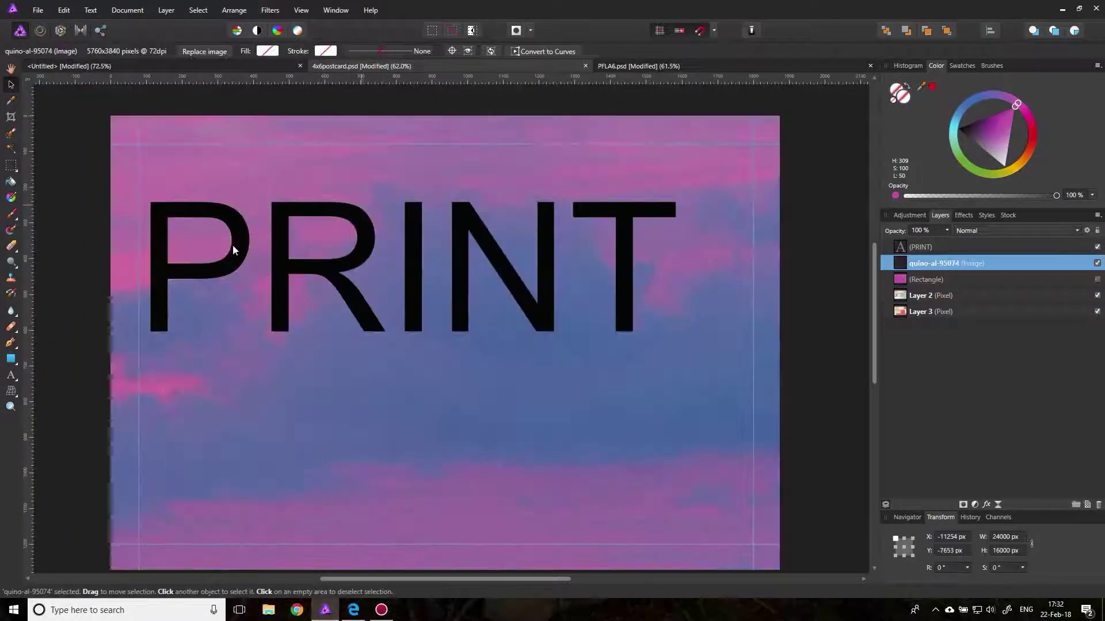
Shrink the sky photo to 2672 x 1781.3 px, centre it behind PRINT, and fit the view.
key(z)
alt+click(474, 332)
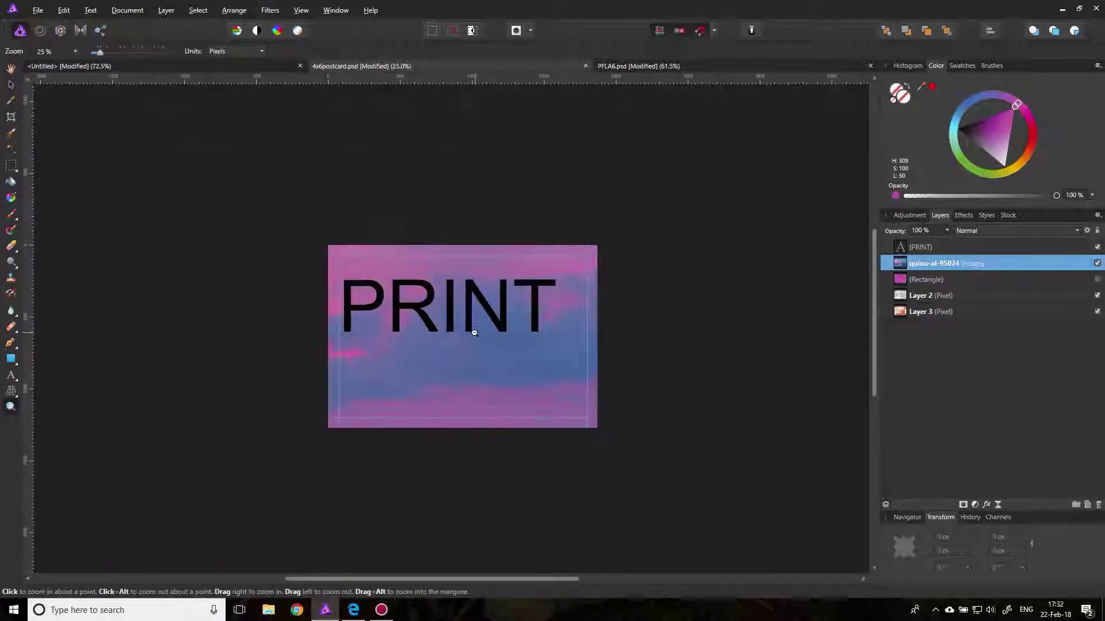
alt+click(474, 332)
click(11, 84)
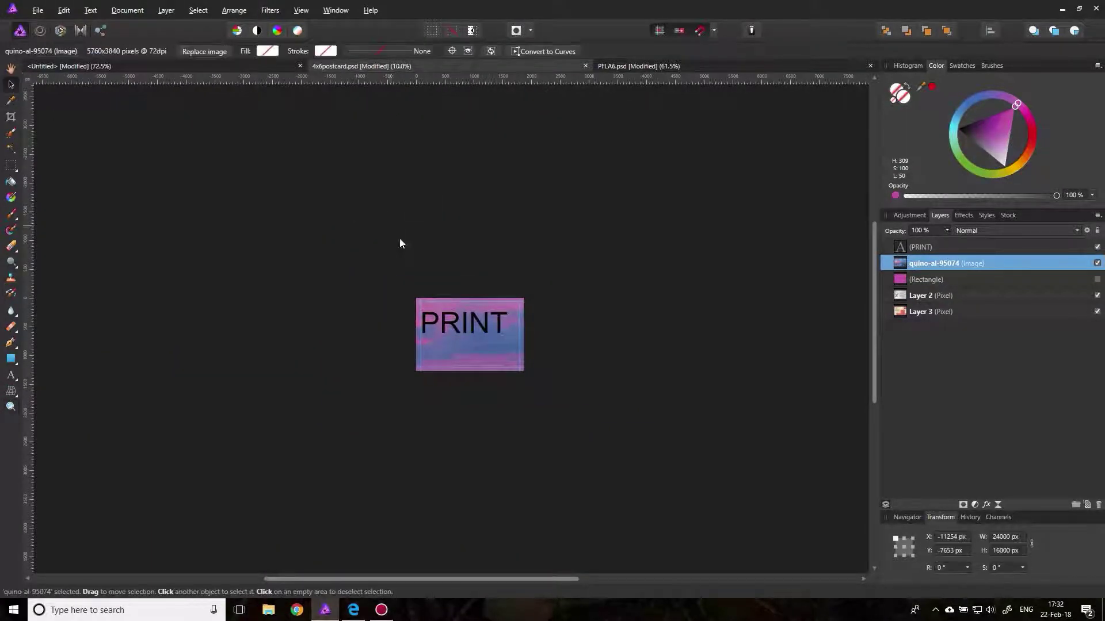
key(z)
alt+click(387, 259)
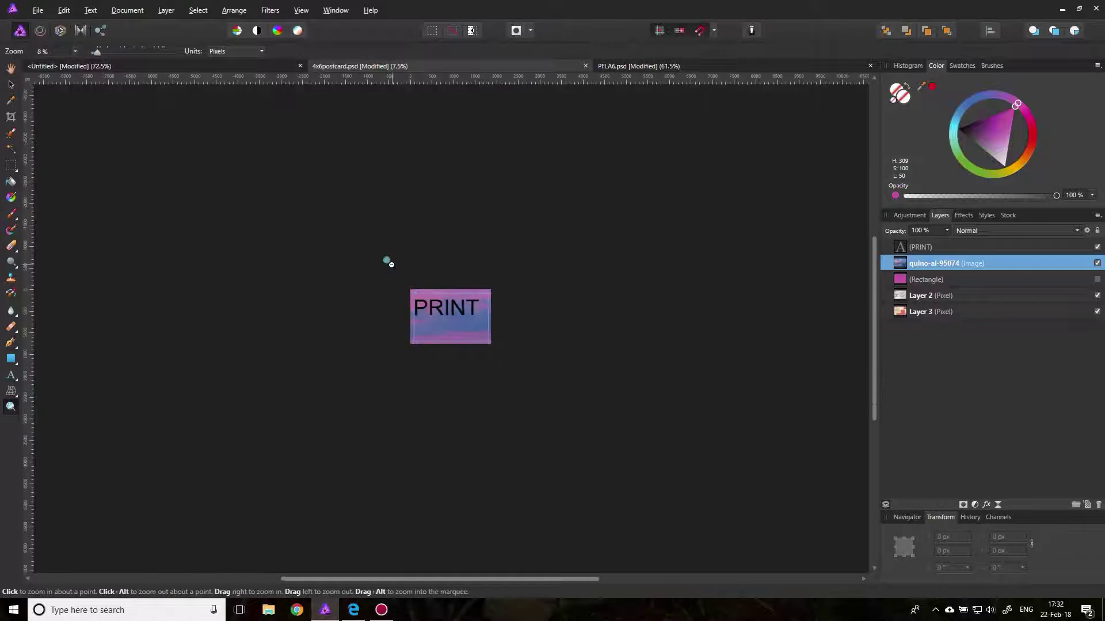
click(11, 85)
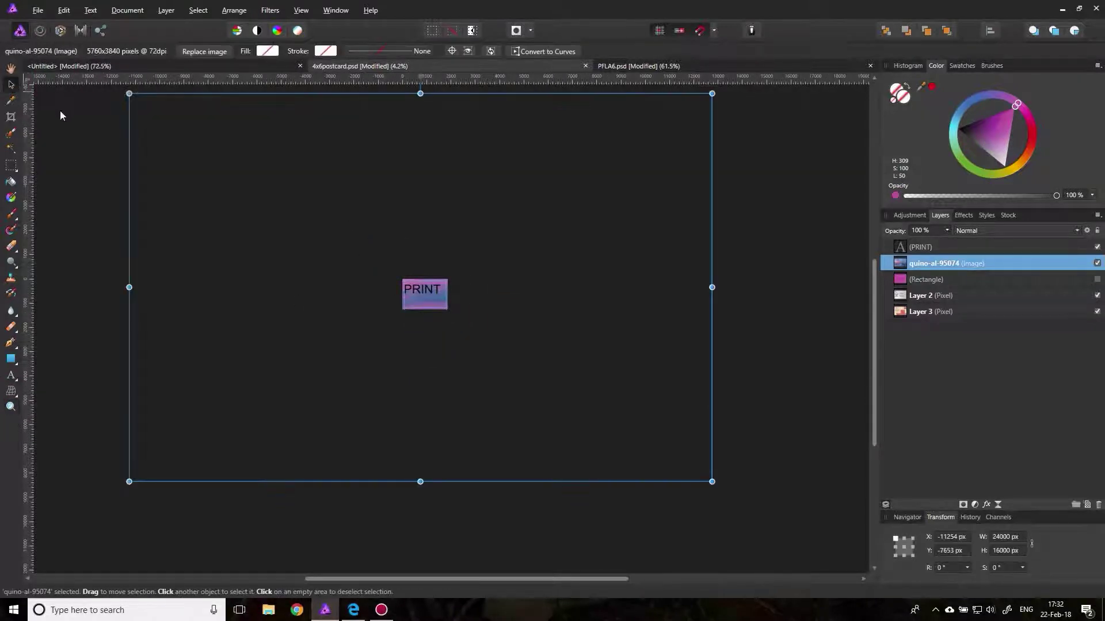
drag(711, 480, 430, 291)
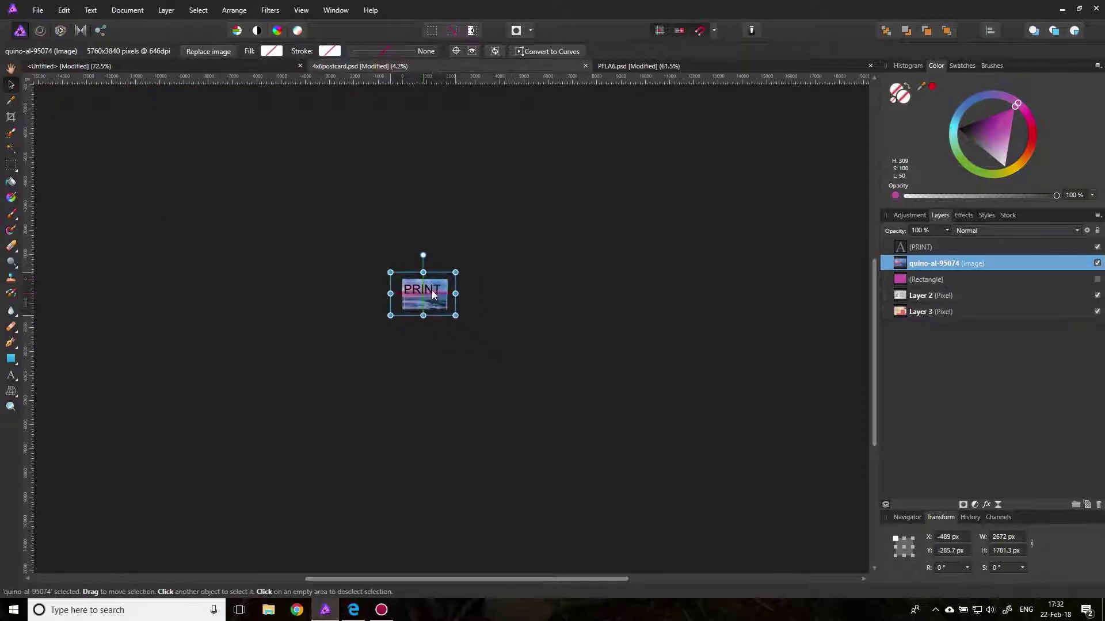
key(ctrl+0)
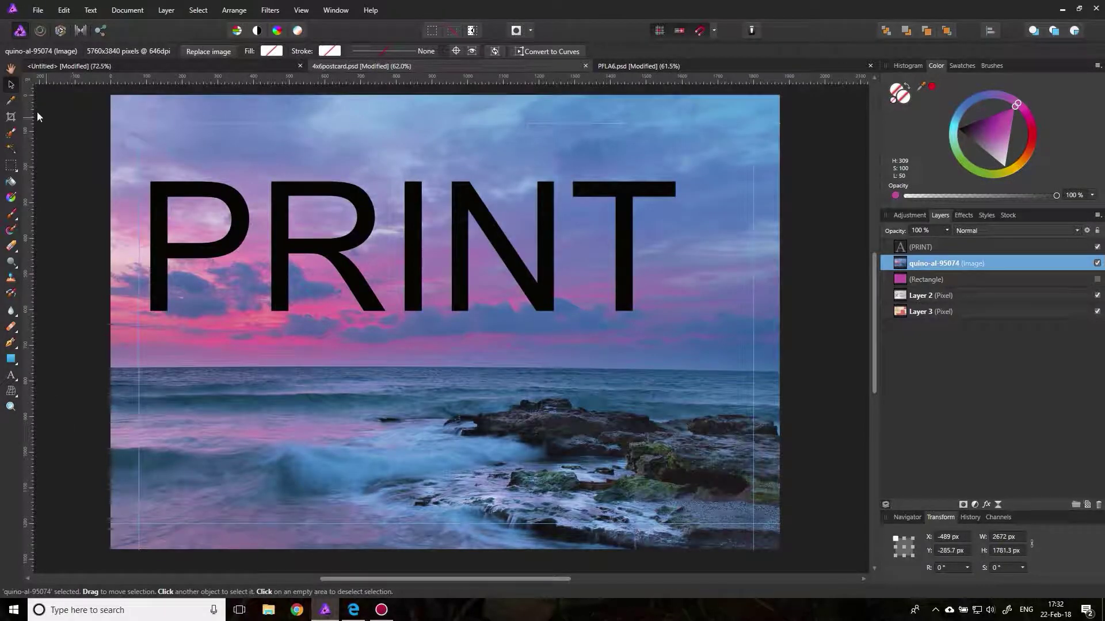
Reposition the PRINT text higher and further to the left.
click(283, 214)
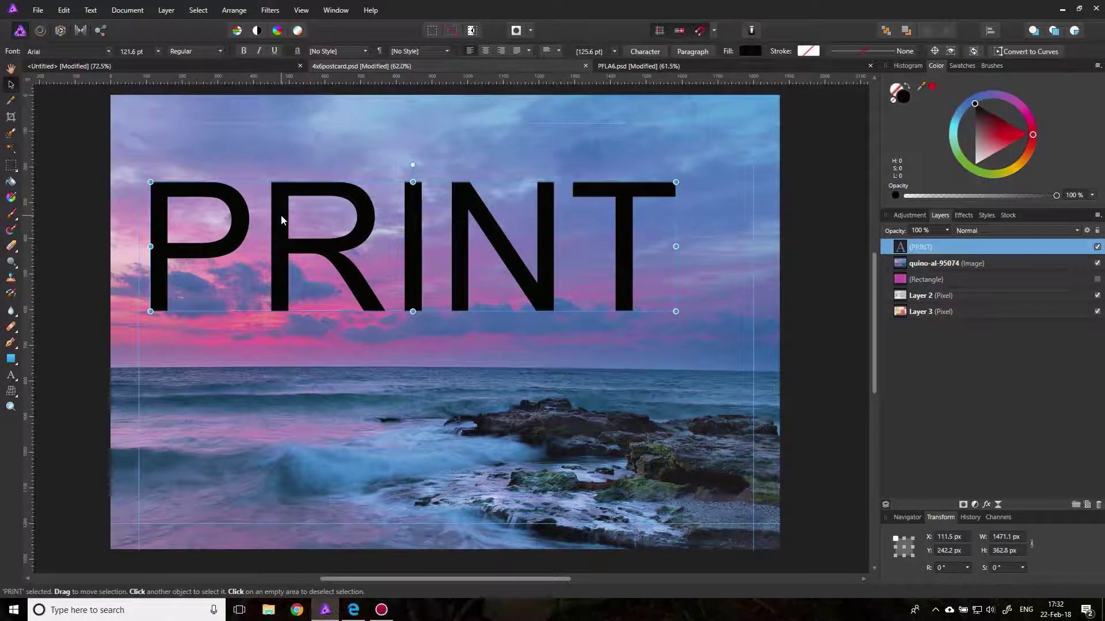
drag(281, 216, 313, 211)
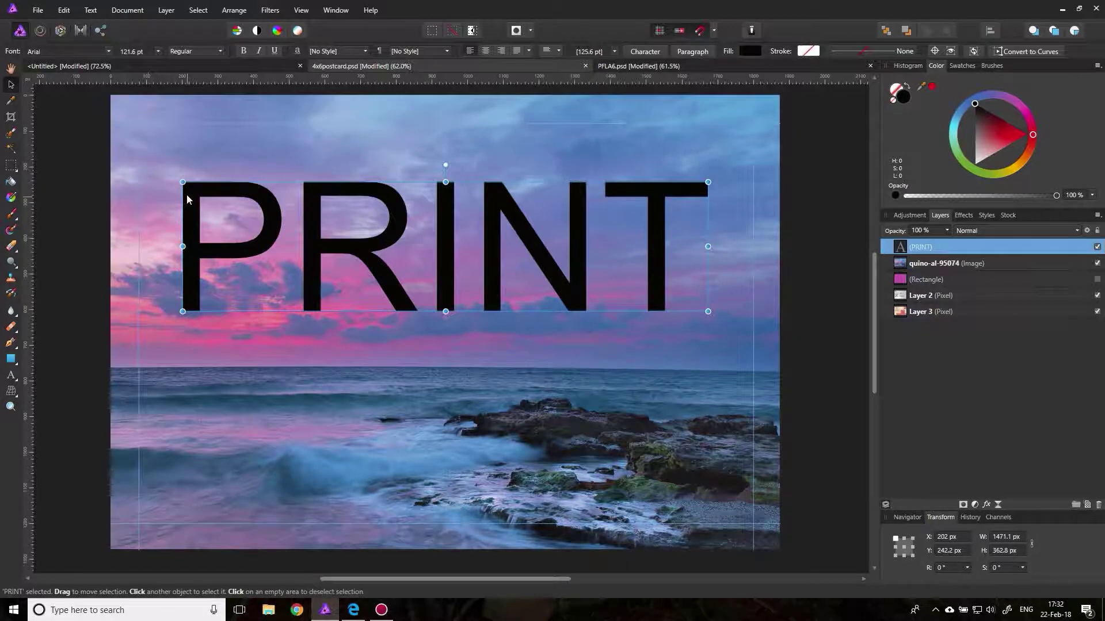
drag(187, 196, 189, 161)
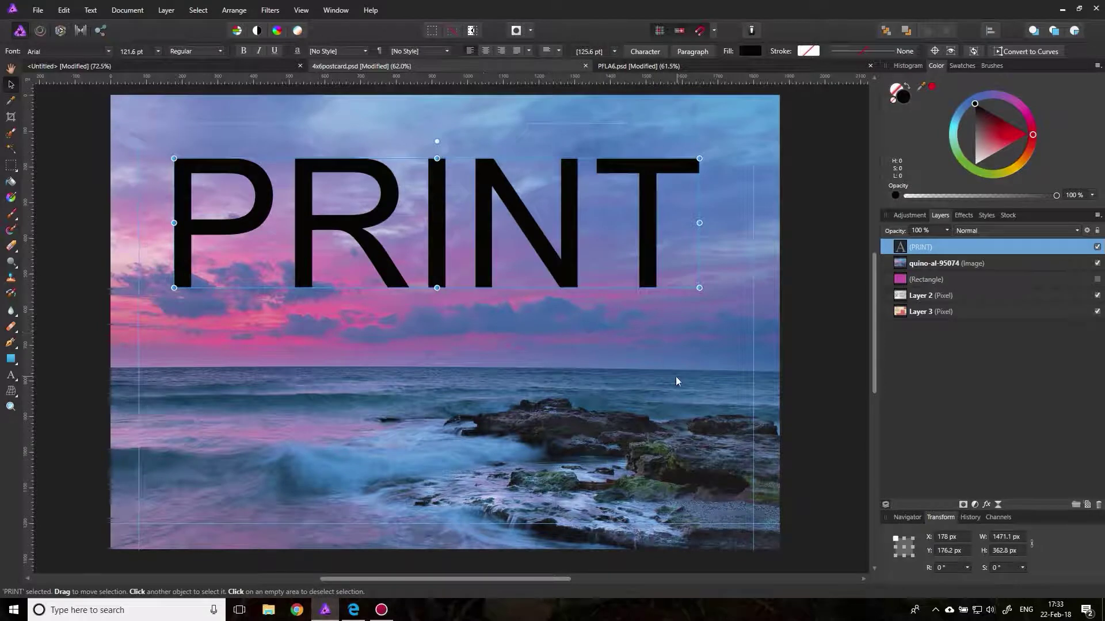
Delete the Rectangle, Layer 2 and Layer 3 layers.
click(987, 280)
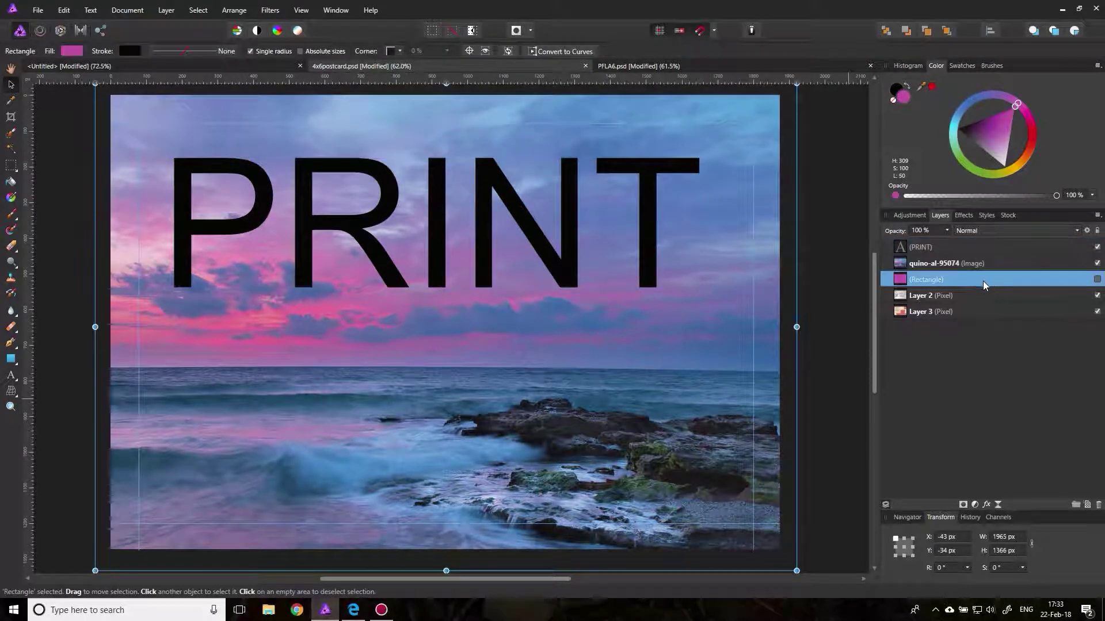
shift+click(988, 311)
right_click(986, 311)
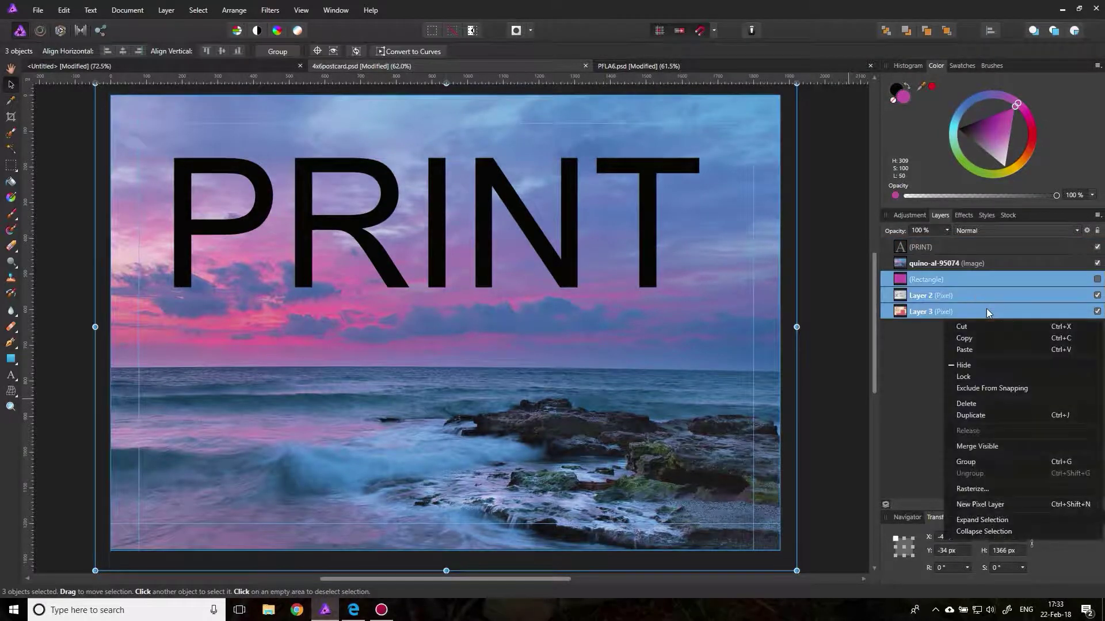
click(983, 405)
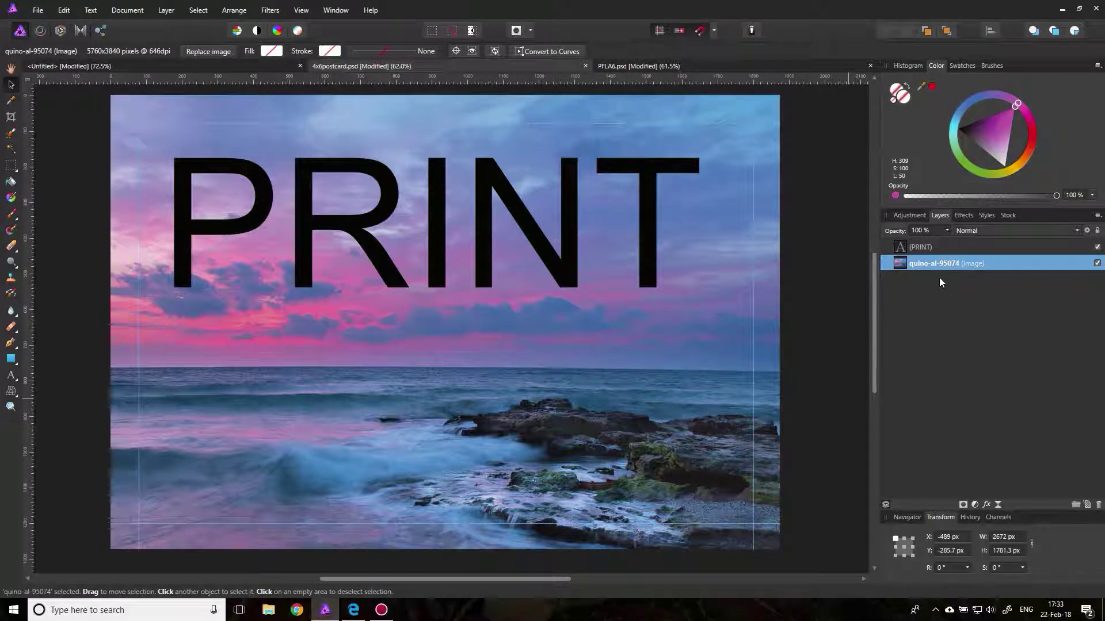
Open the export settings and choose the PDF (for print) preset.
click(38, 12)
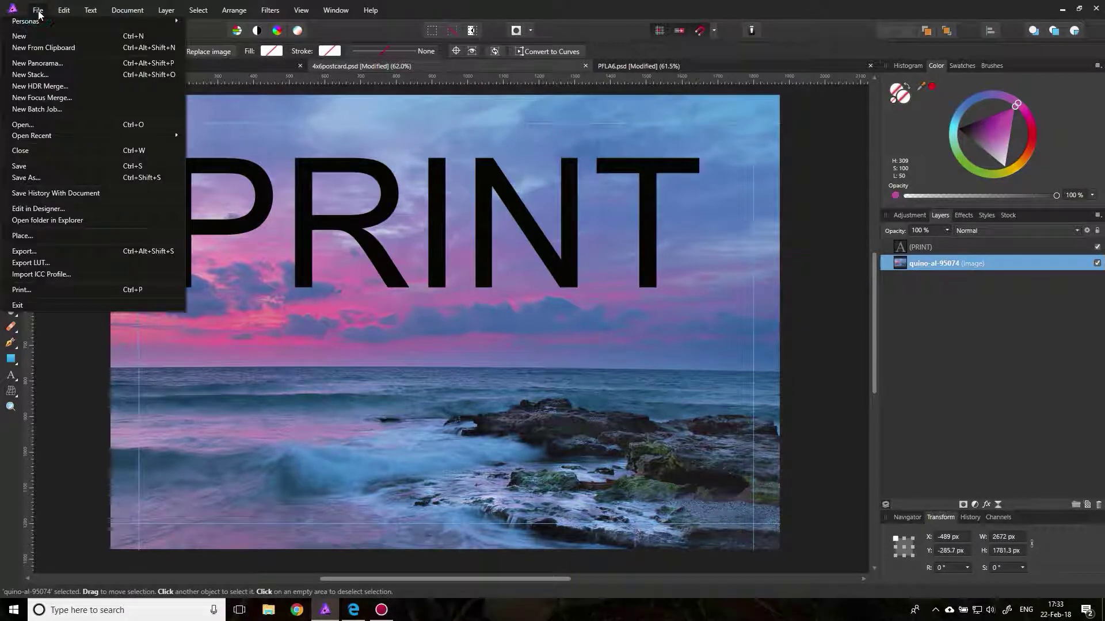
click(91, 253)
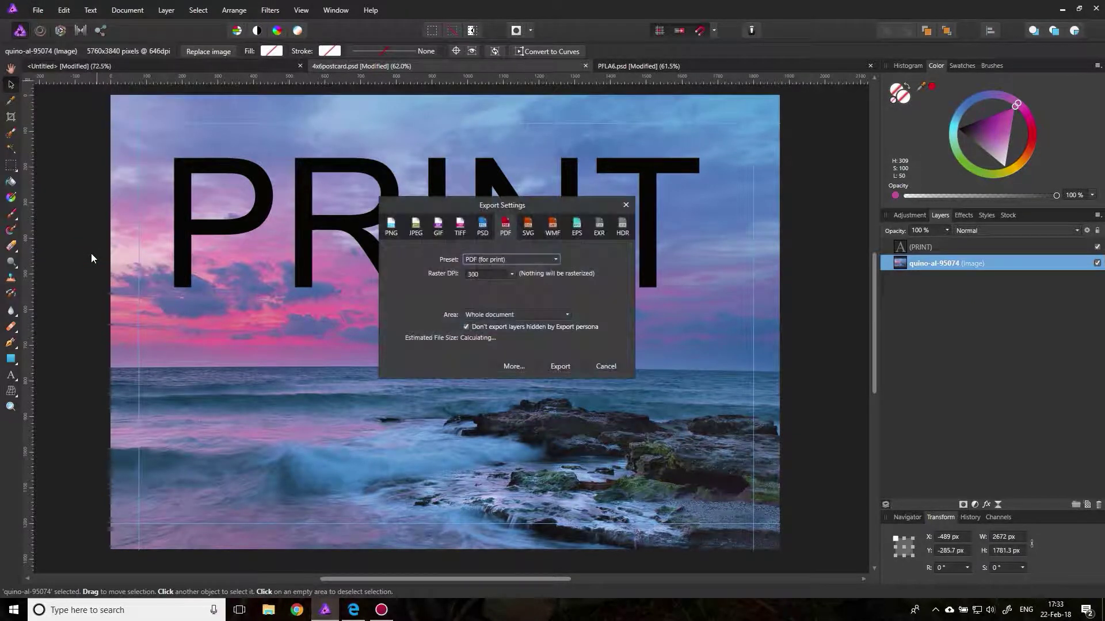
click(501, 260)
click(494, 286)
Review the detailed PDF (for print) options for 300 DPI whole-document output, then close them.
click(512, 367)
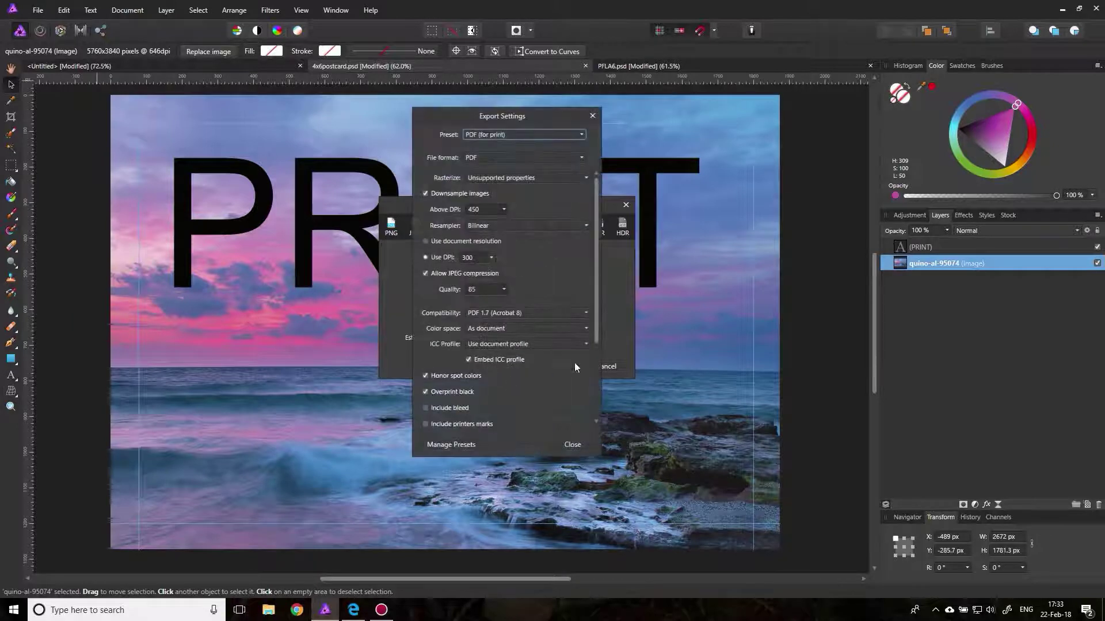
scroll(598, 249, down, 2)
scroll(599, 241, up, 2)
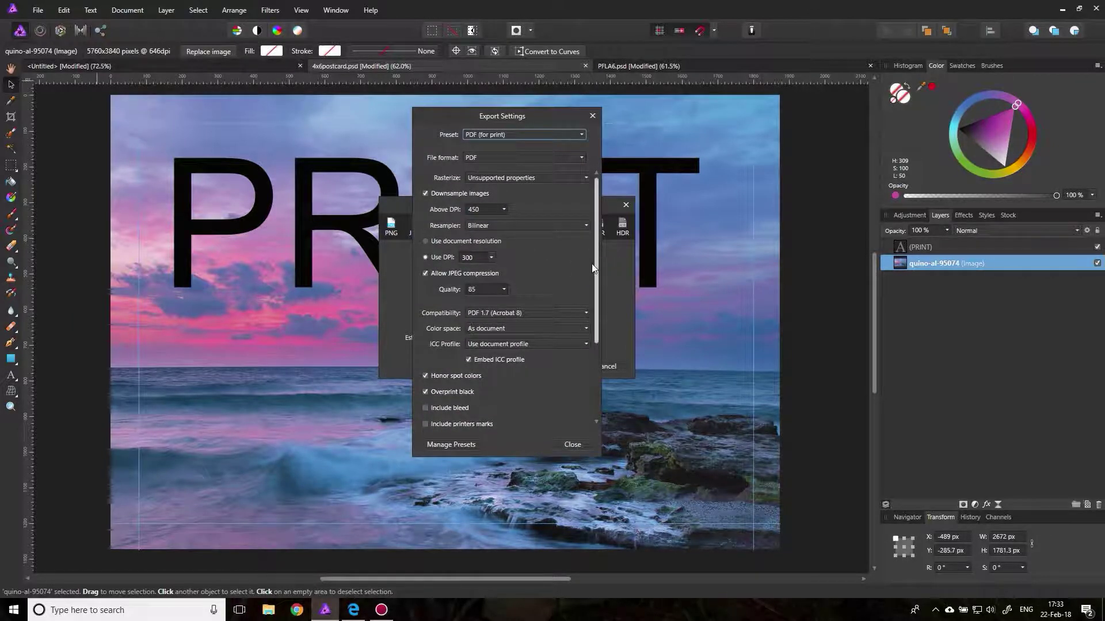
scroll(593, 266, down, 5)
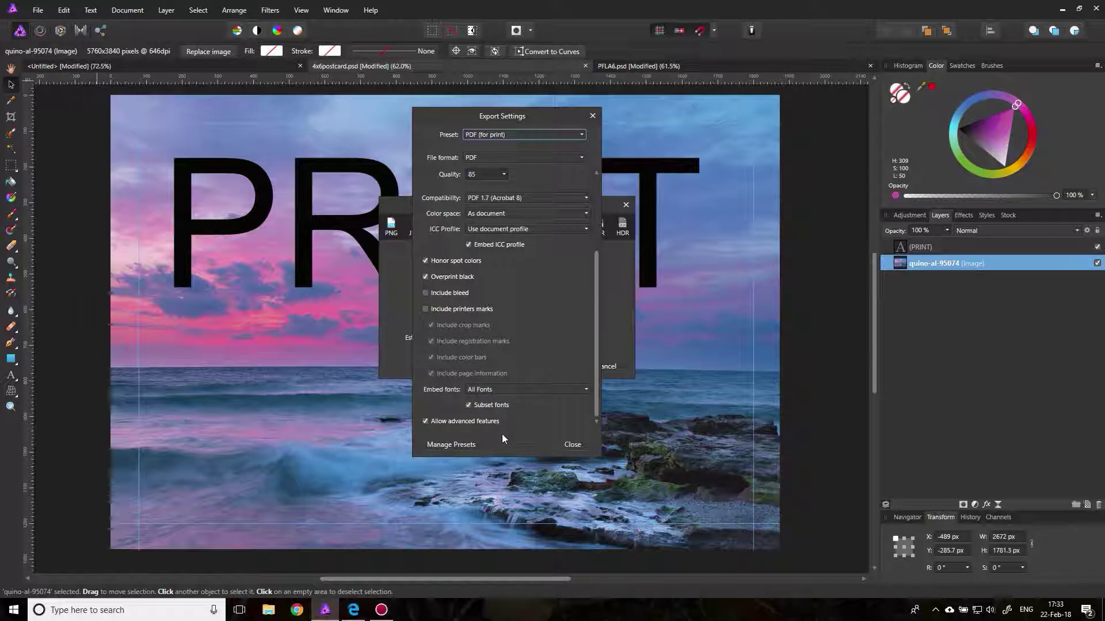
drag(596, 407, 608, 296)
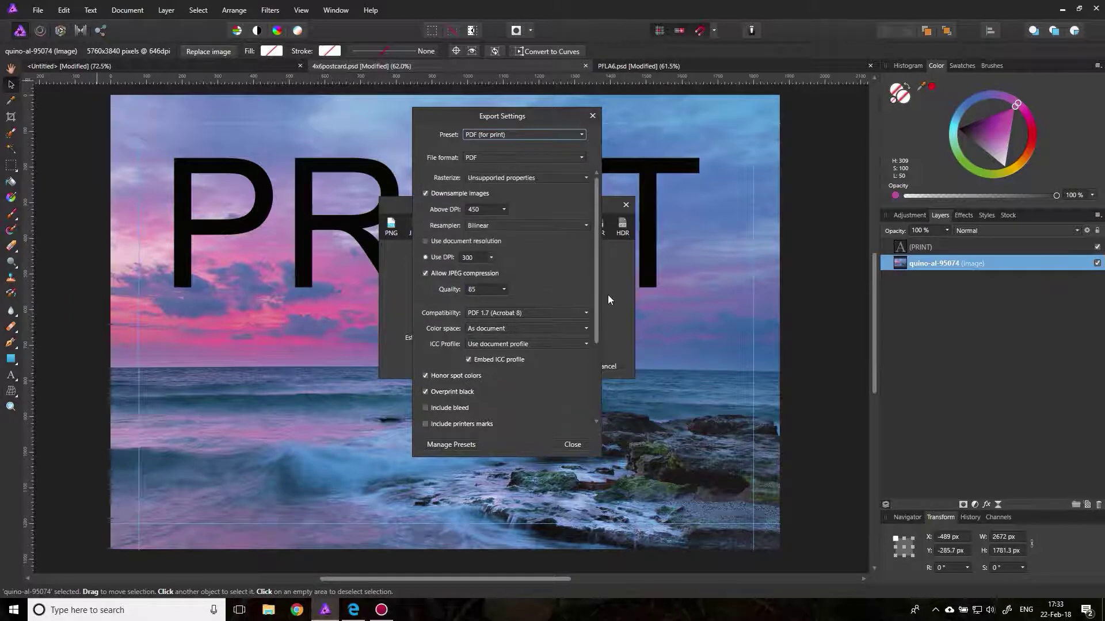
click(568, 445)
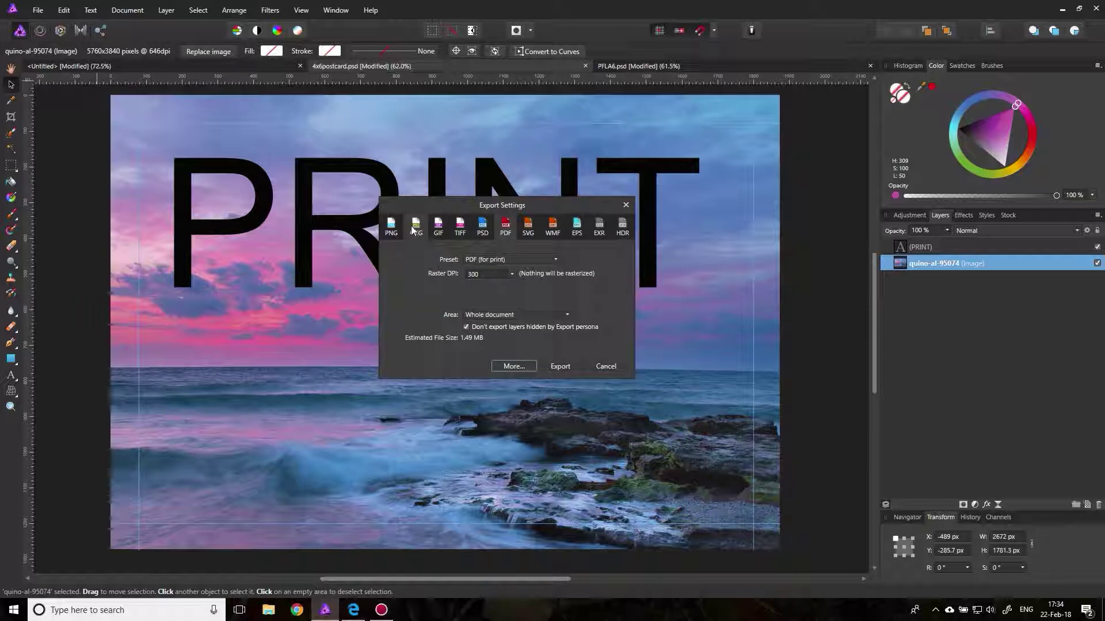
Check the Overnight Prints postcard upload requirements in Edge, then return to Affinity Photo.
click(353, 611)
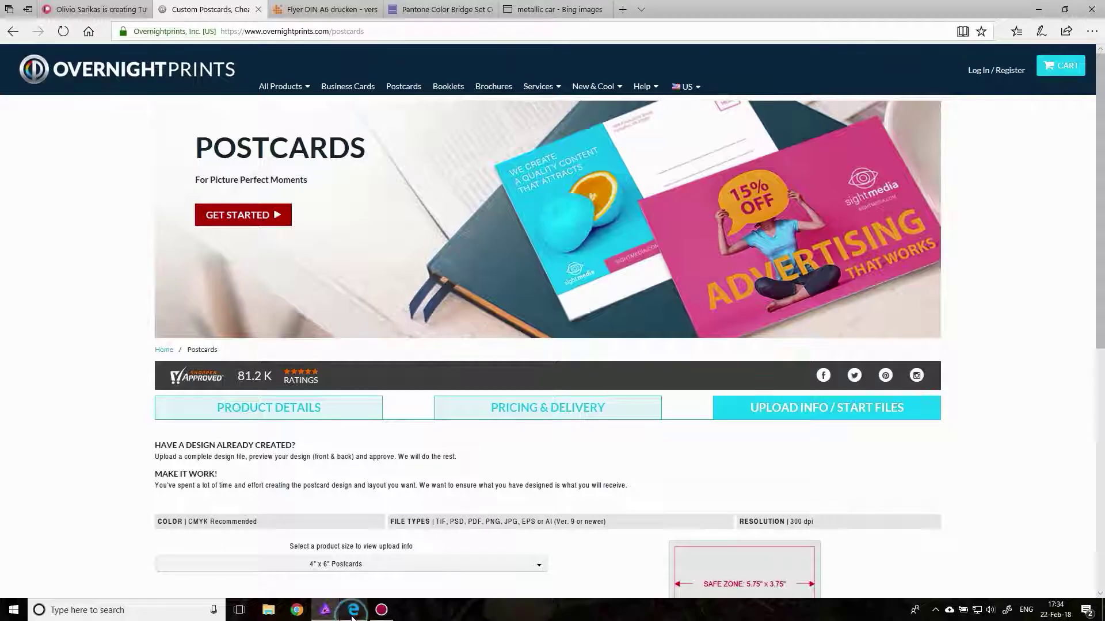
scroll(484, 439, down, 7)
scroll(485, 439, up, 4)
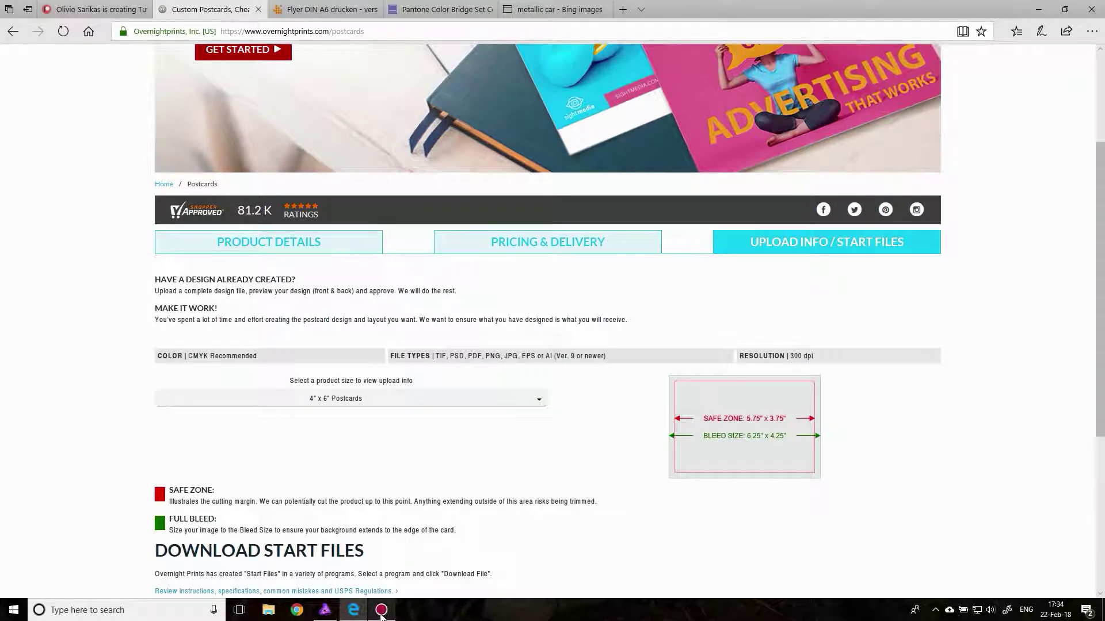
click(325, 611)
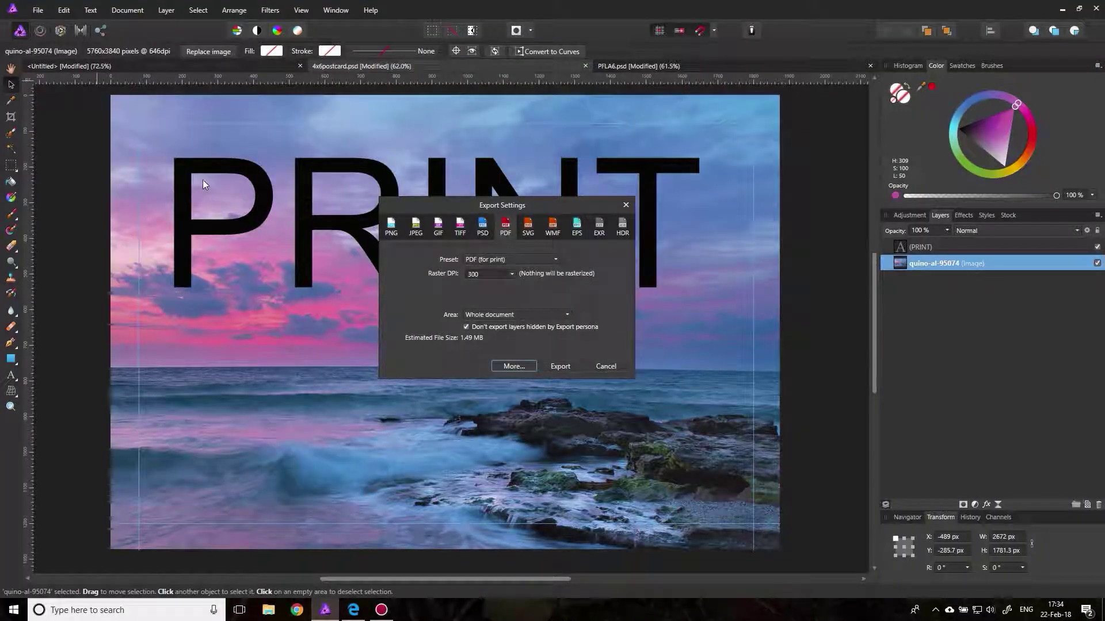
Cancel the export, then reopen File > Export... with the PDF (for print) preset.
click(606, 367)
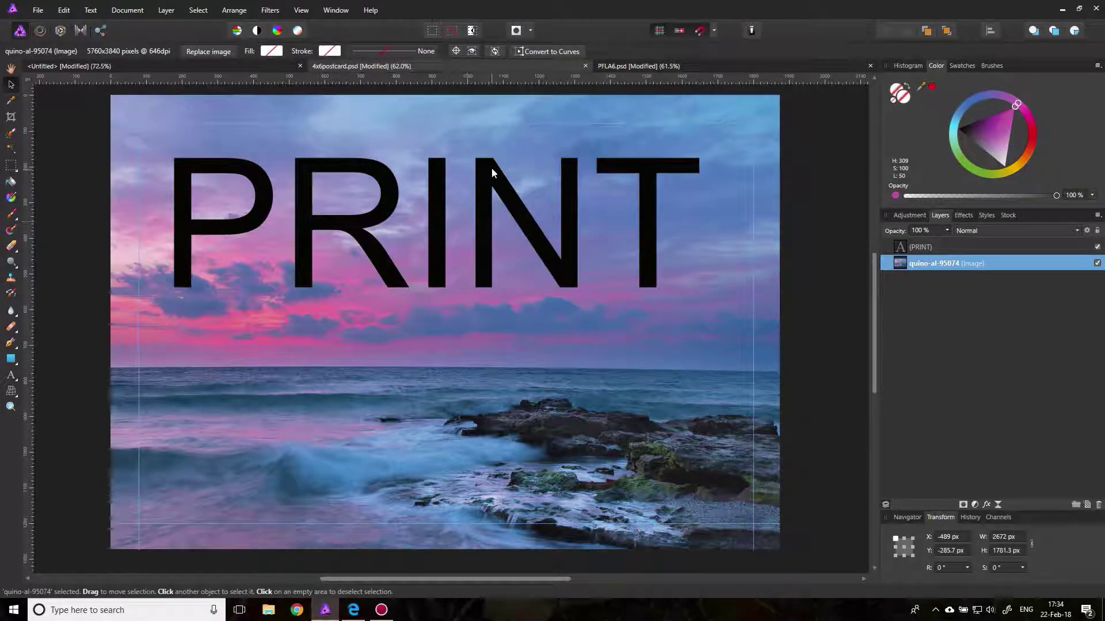
click(38, 10)
click(38, 10)
click(38, 11)
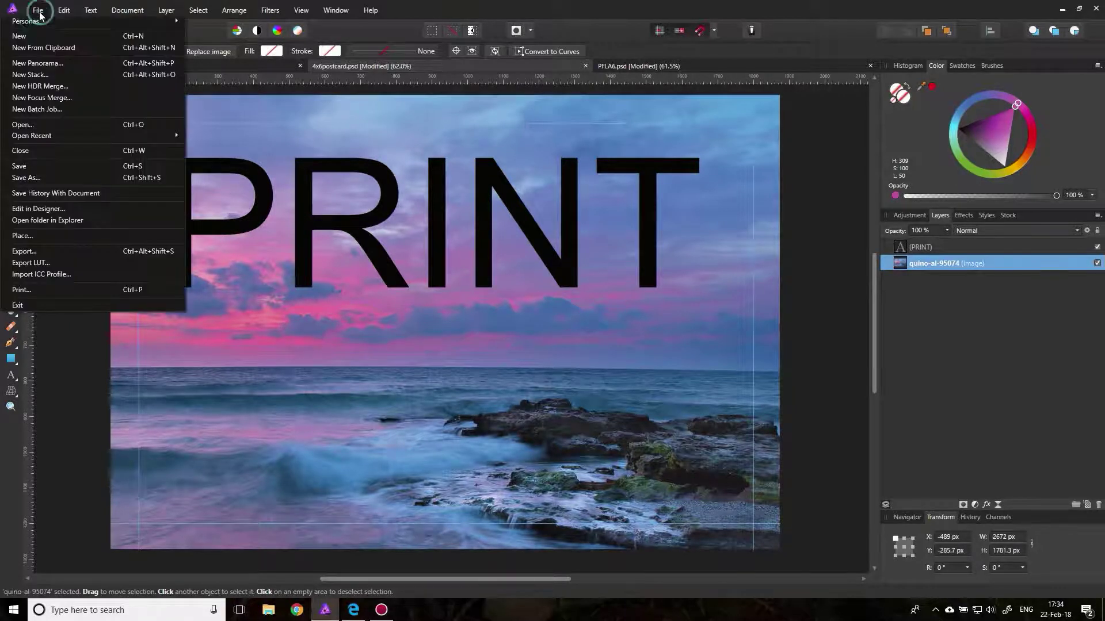
click(41, 250)
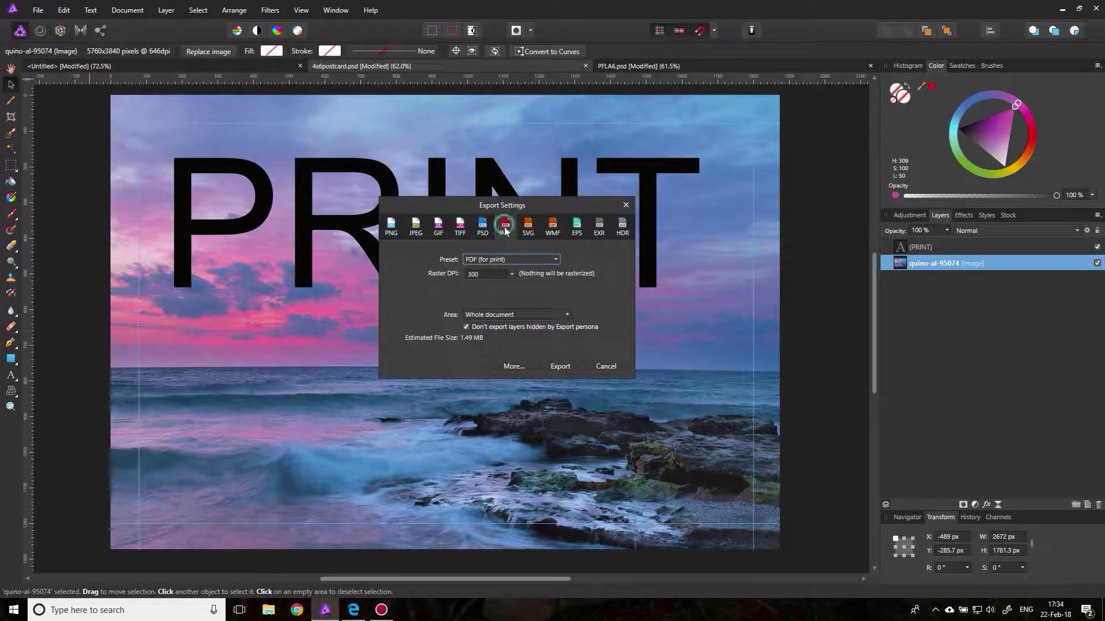
click(484, 260)
click(482, 287)
Look over the detailed PDF options again and cancel the export without saving.
click(510, 366)
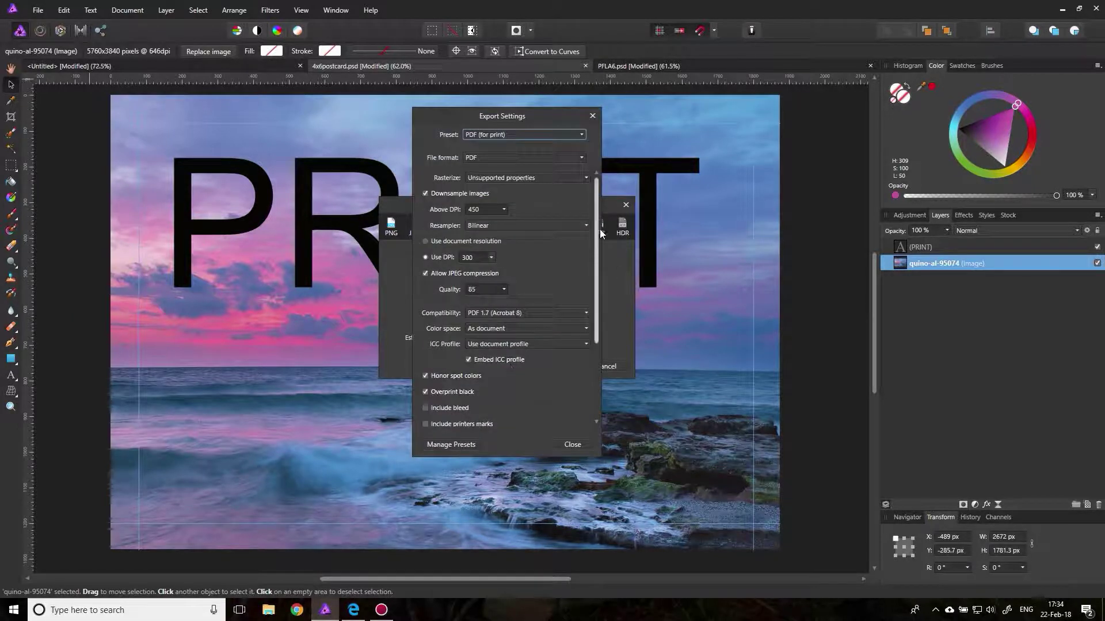
drag(597, 287, 597, 359)
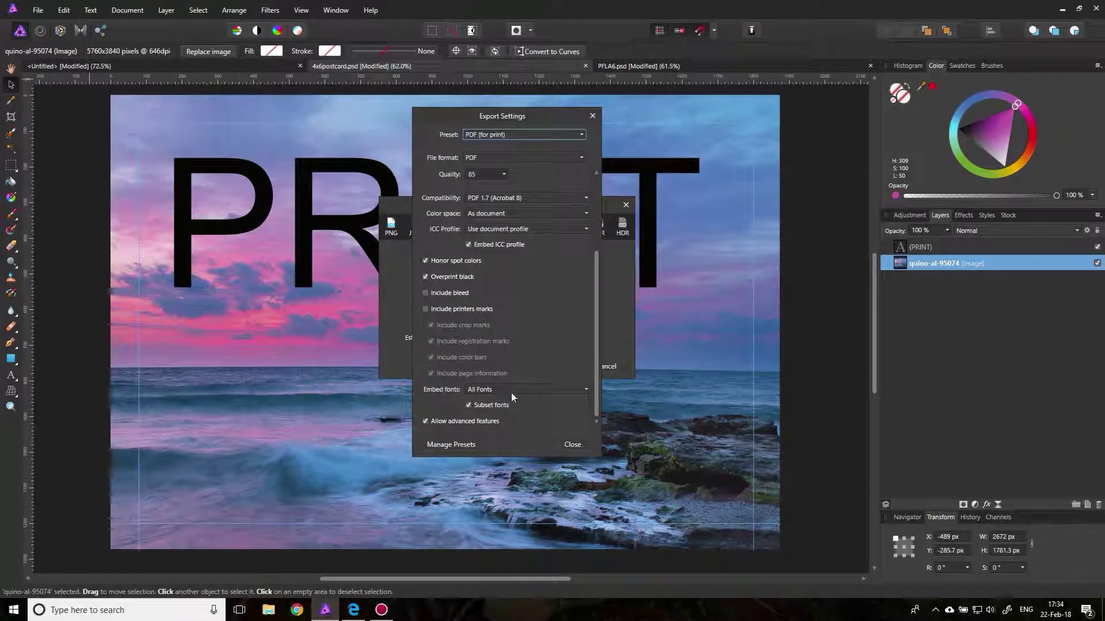
click(576, 446)
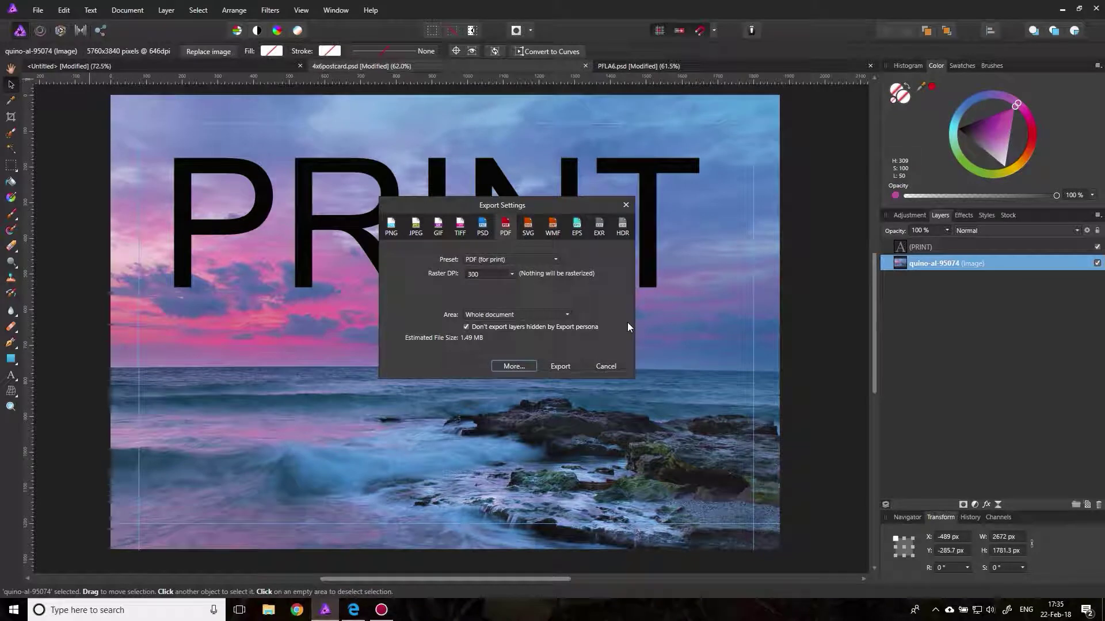
click(607, 366)
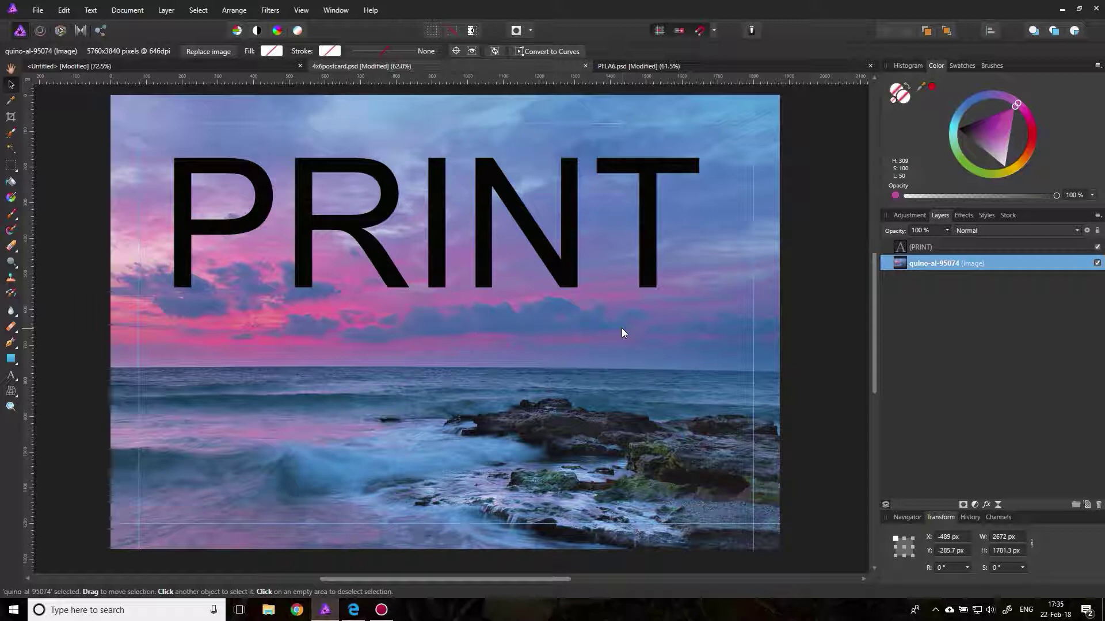
Reopen the export settings once more and cancel them, leaving the postcard on the canvas.
click(37, 9)
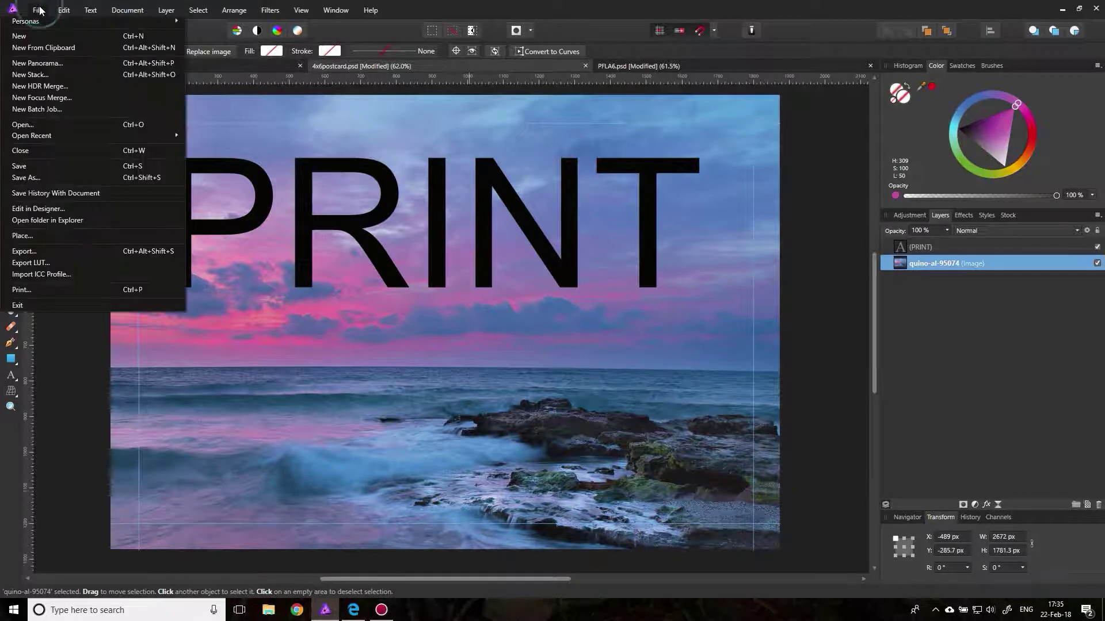
click(75, 250)
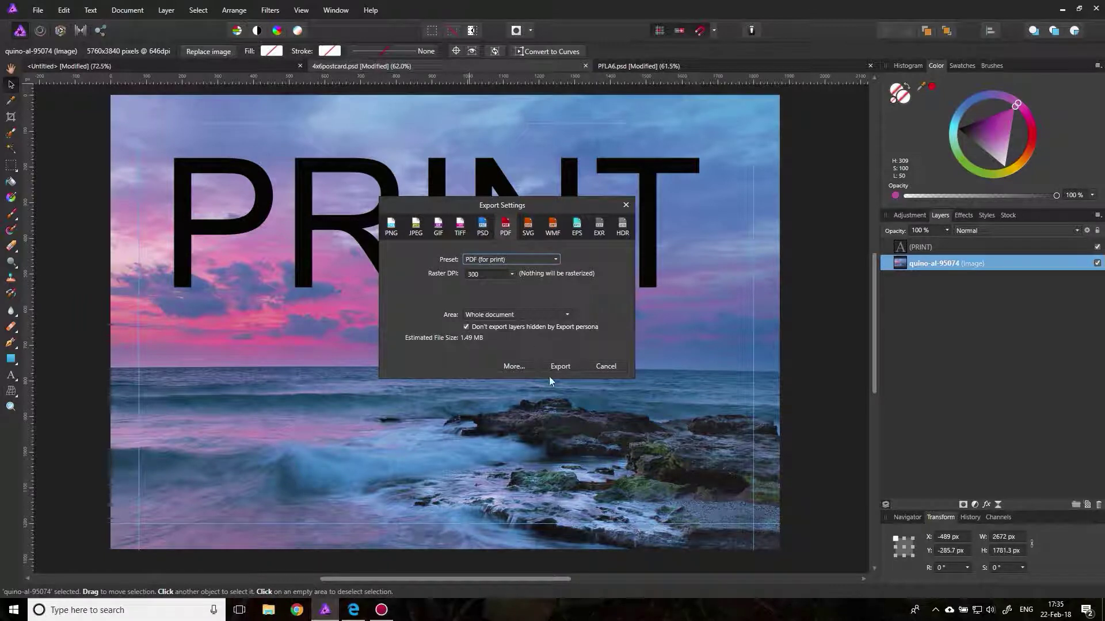
click(604, 366)
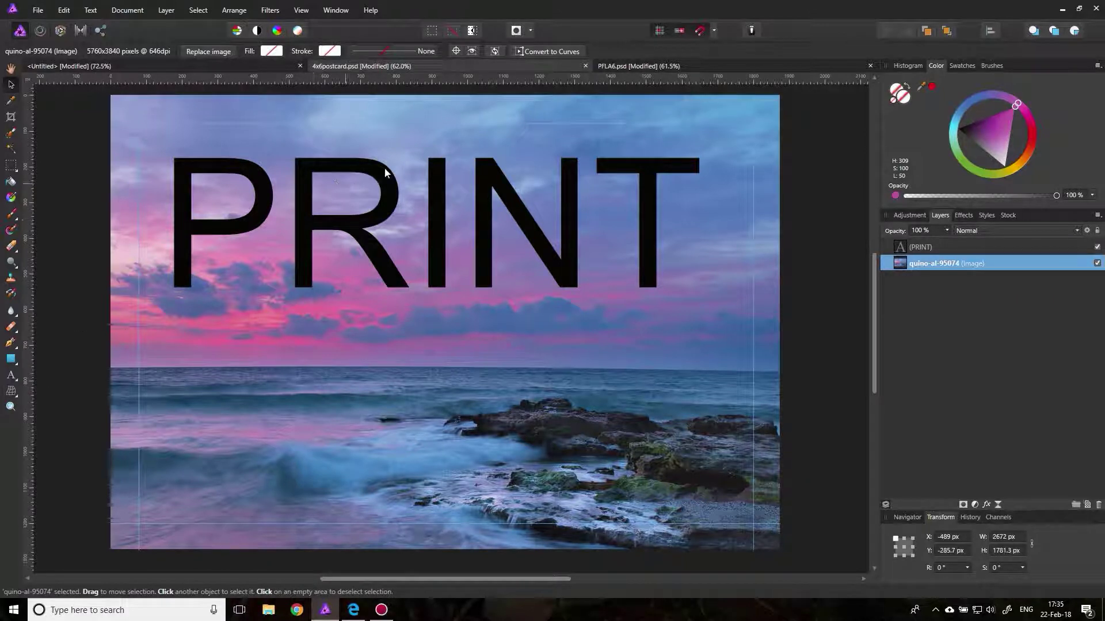
Draw a magenta heart, rotate it slightly and move it lower-left over the waves.
click(11, 359)
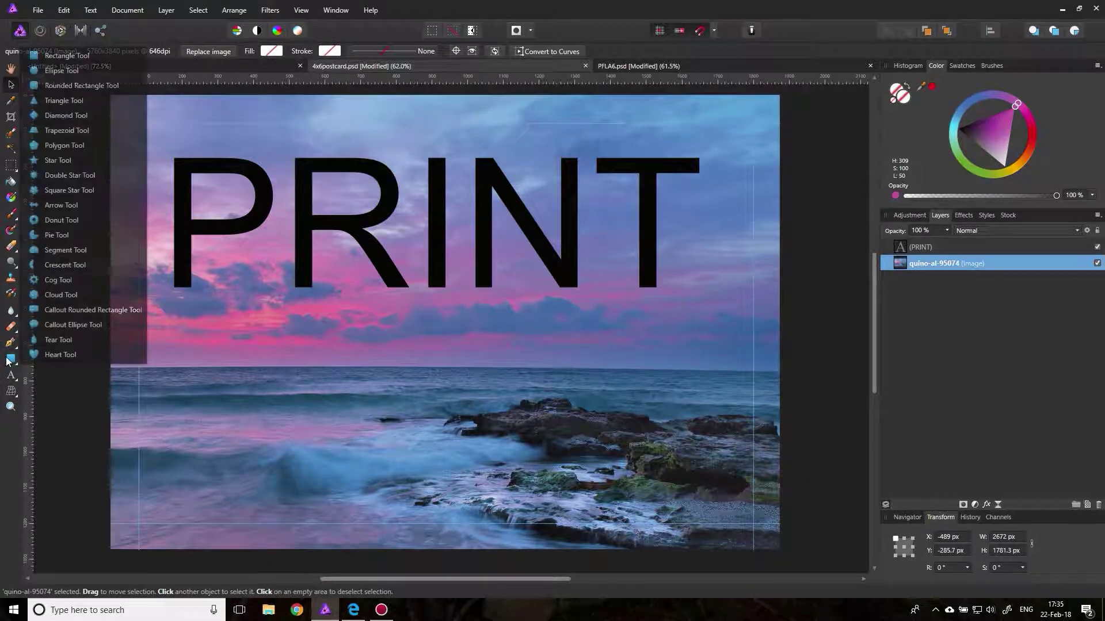
click(55, 355)
drag(189, 323, 328, 460)
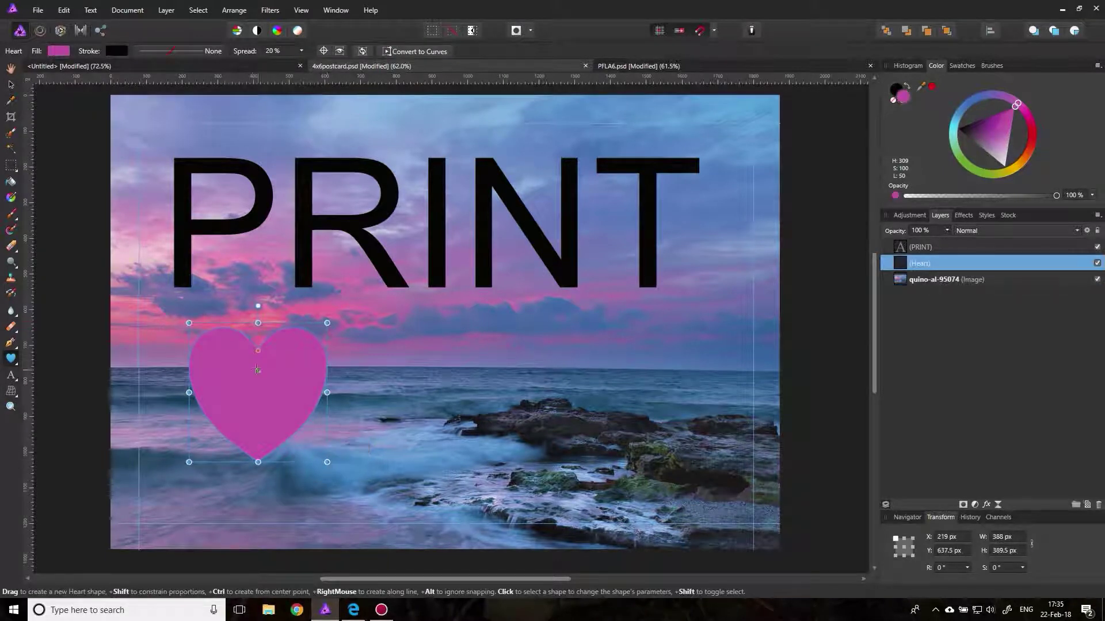
click(11, 84)
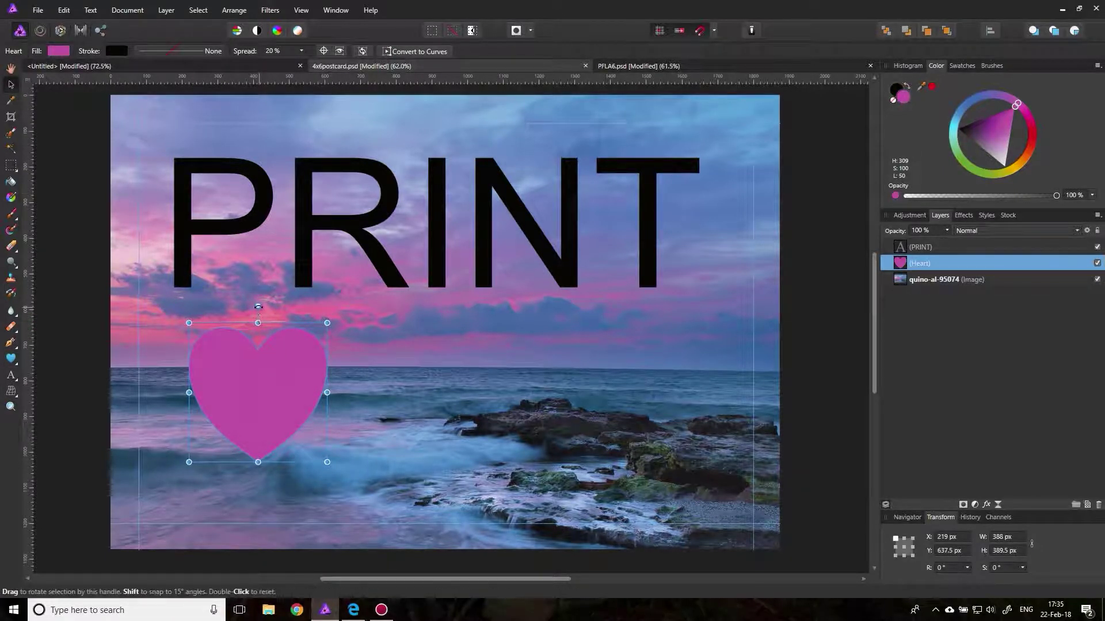
drag(258, 306, 219, 305)
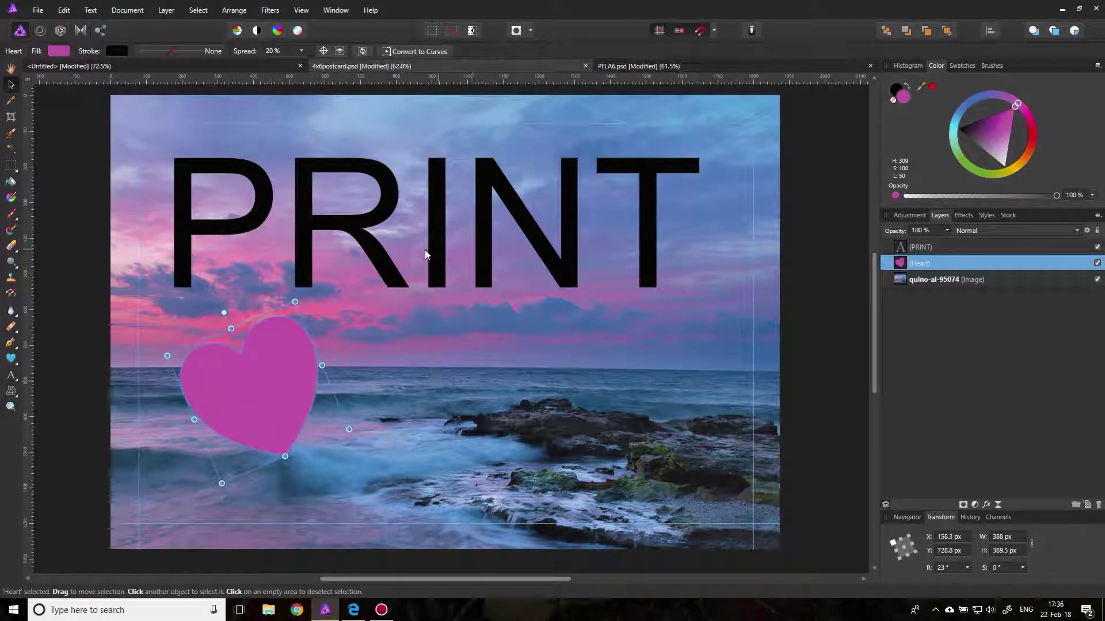
mouse_move(272, 360)
mouse_down()
mouse_move(258, 375)
mouse_move(252, 355)
mouse_up()
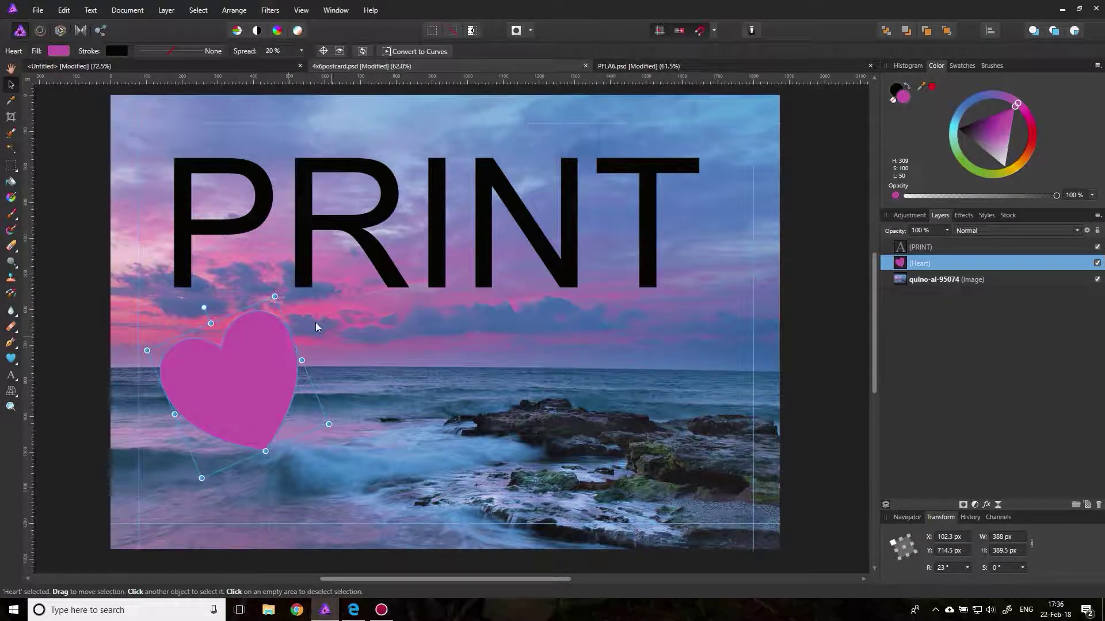
Bring the Heart layer in front of the PRINT text layer.
click(68, 181)
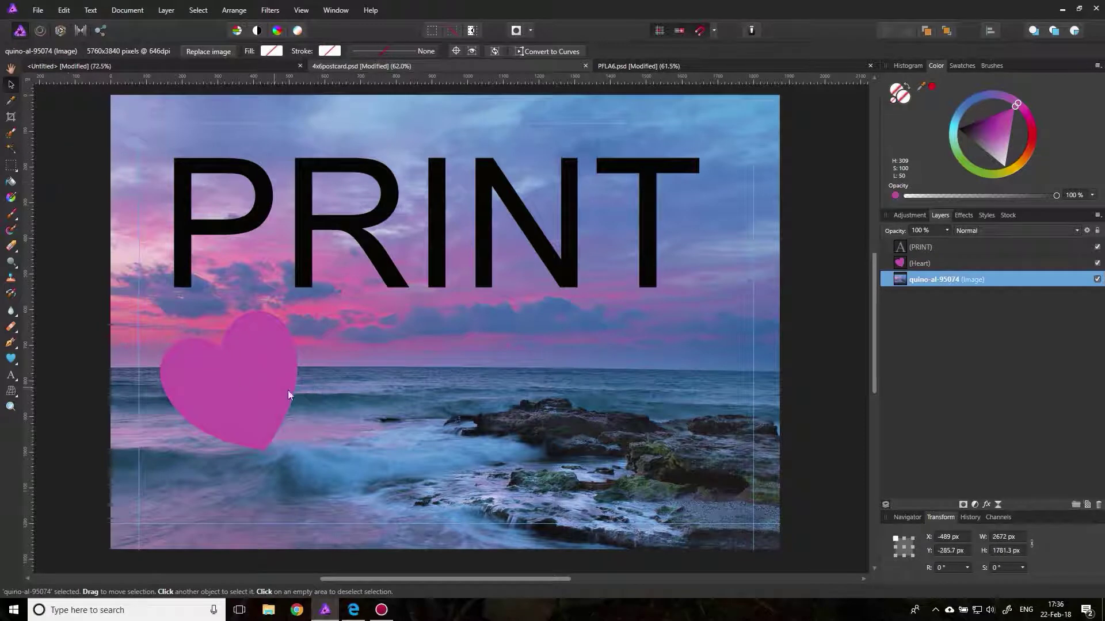
click(932, 263)
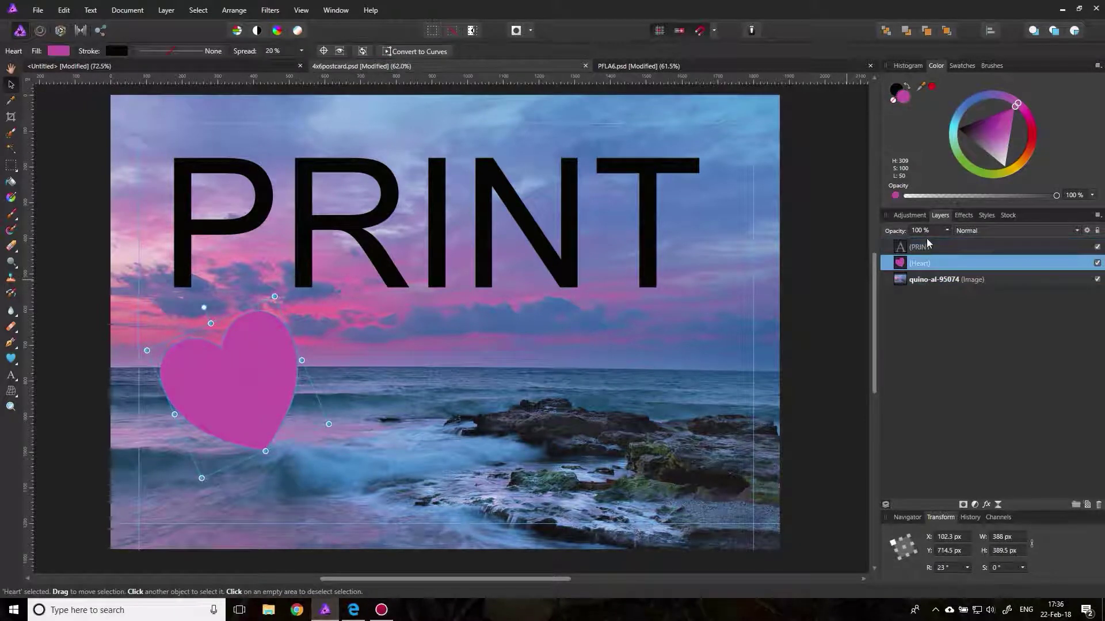
key(ctrl+])
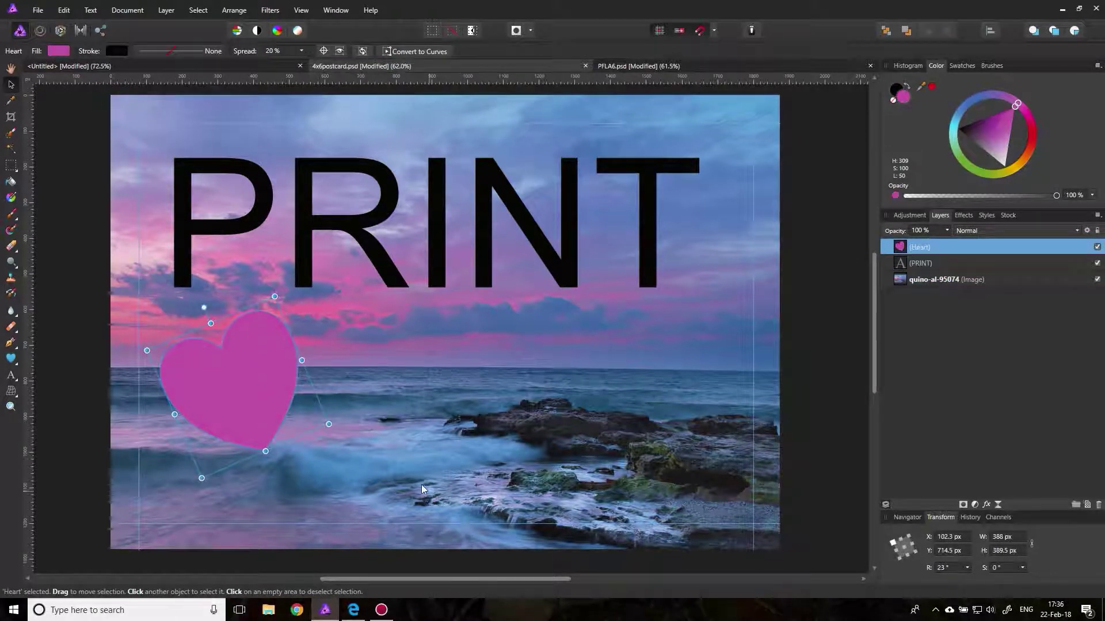
Glance at the Overnight Prints postcard page, then start renaming the Heart layer and cancel.
click(353, 610)
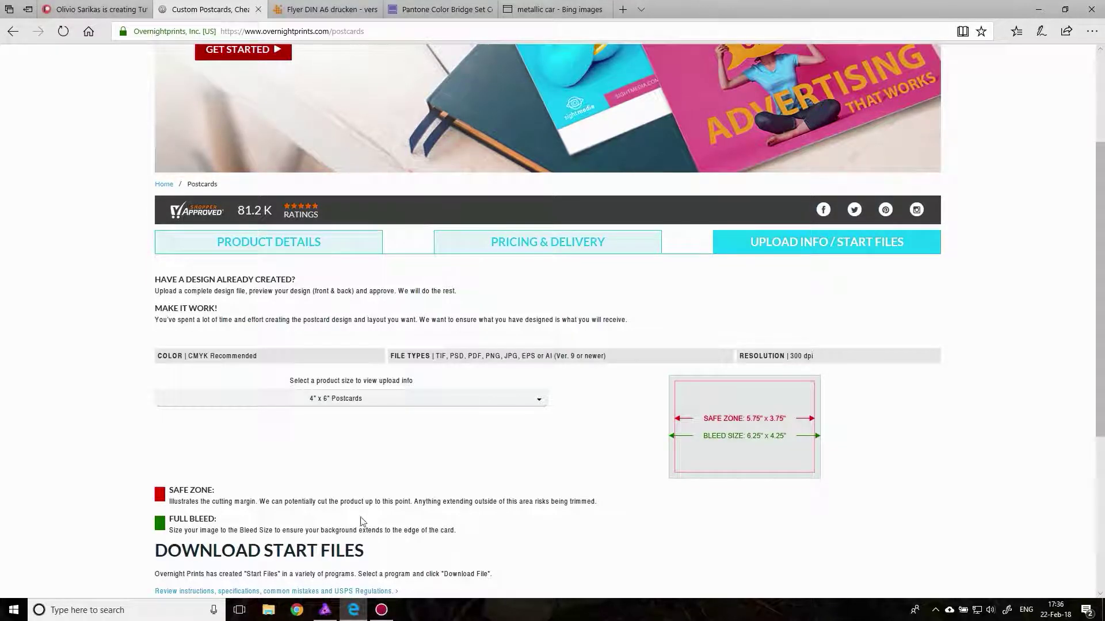
click(328, 612)
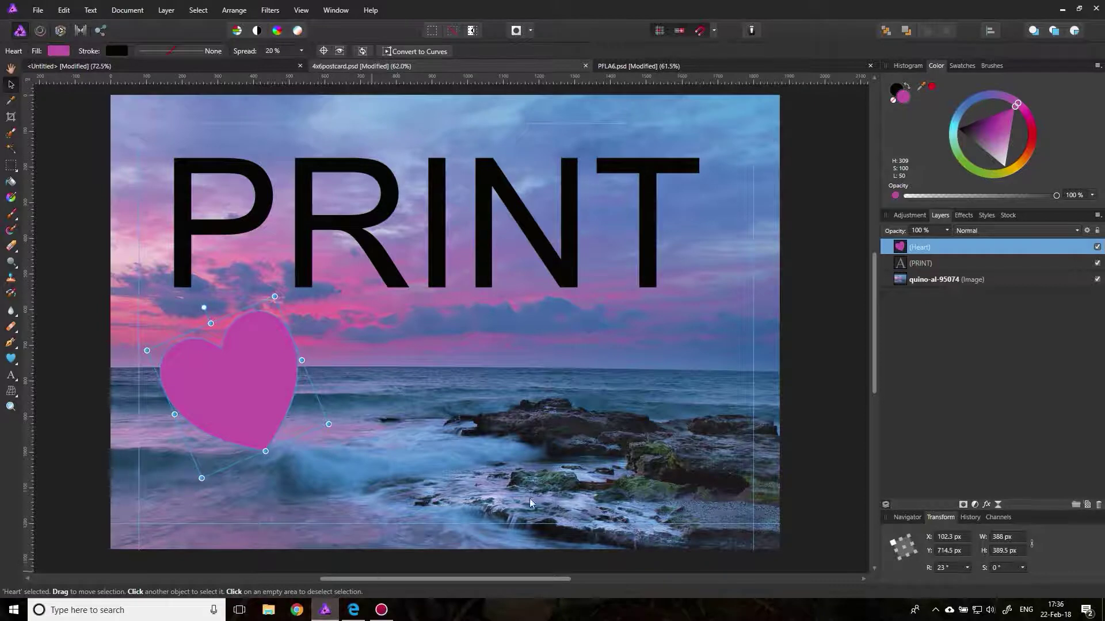
double_click(927, 248)
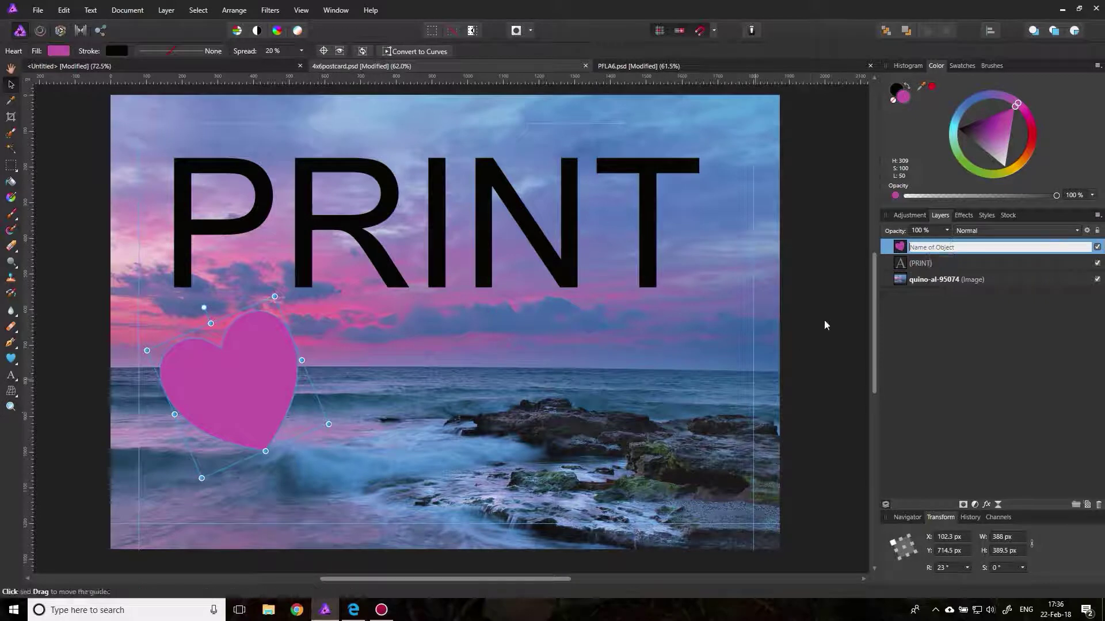
click(905, 247)
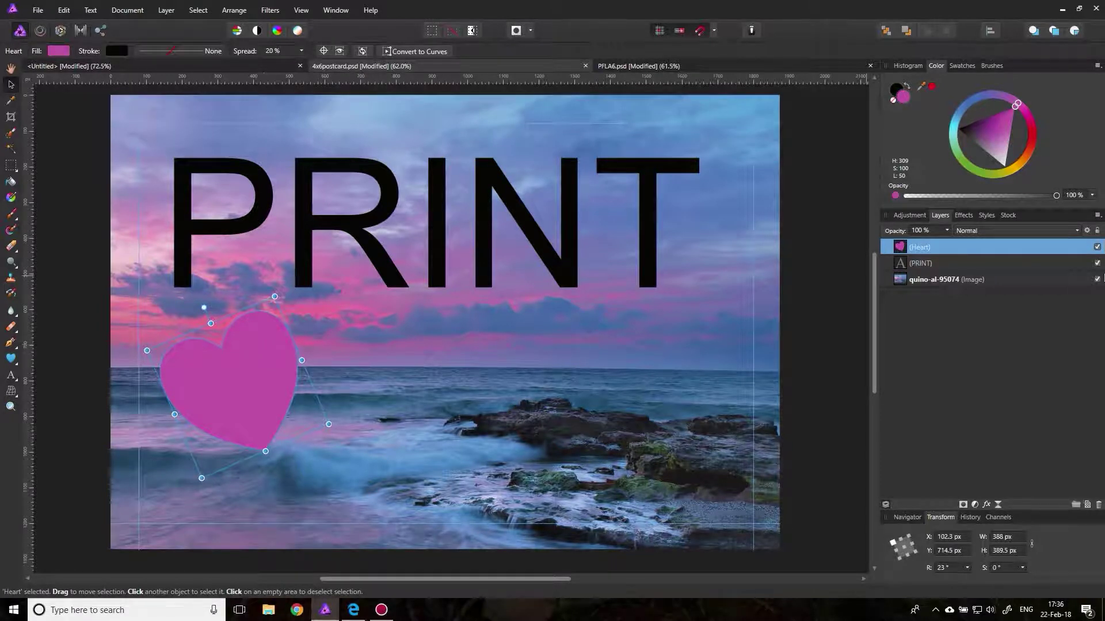
Delete the Heart layer from the postcard.
click(998, 247)
right_click(998, 251)
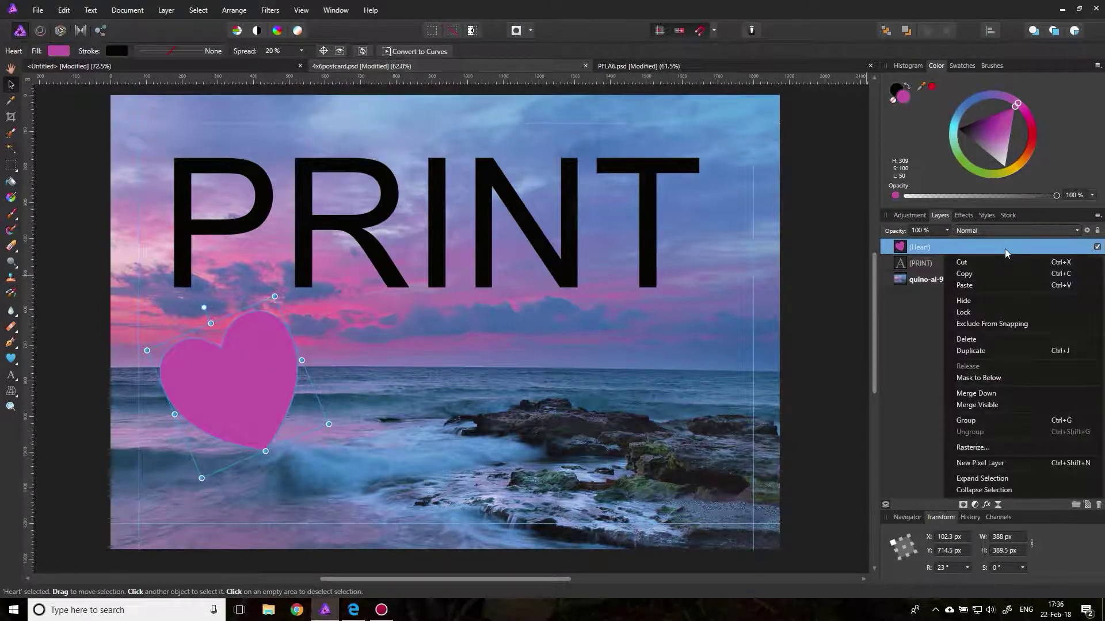
click(967, 340)
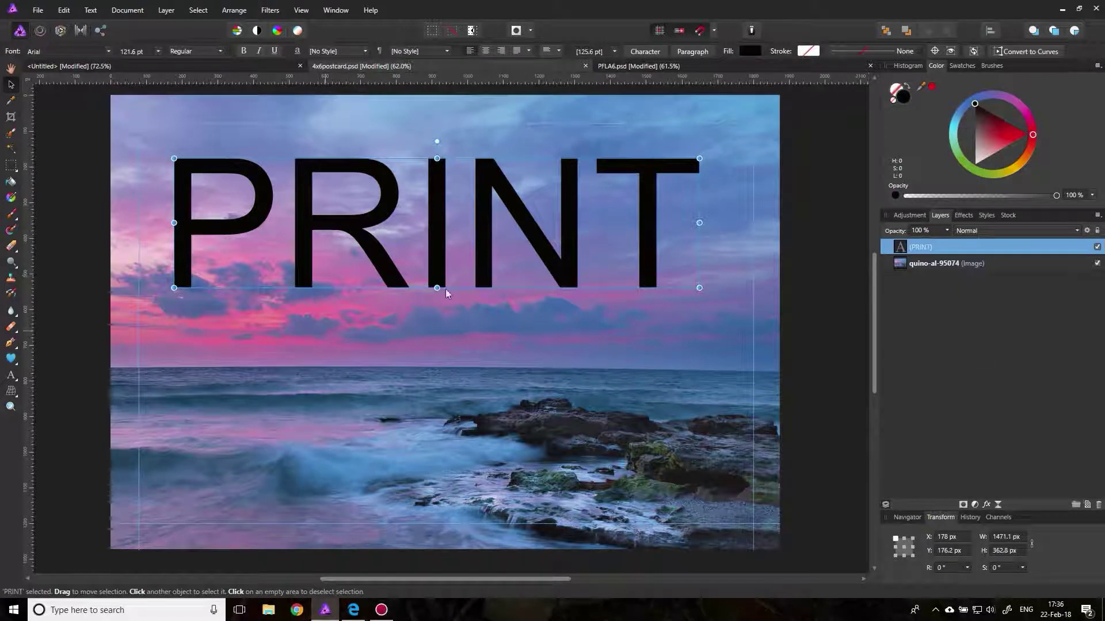
Duplicate the PRINT text layer and rename the copy 'This is the shiny layer'.
right_click(923, 249)
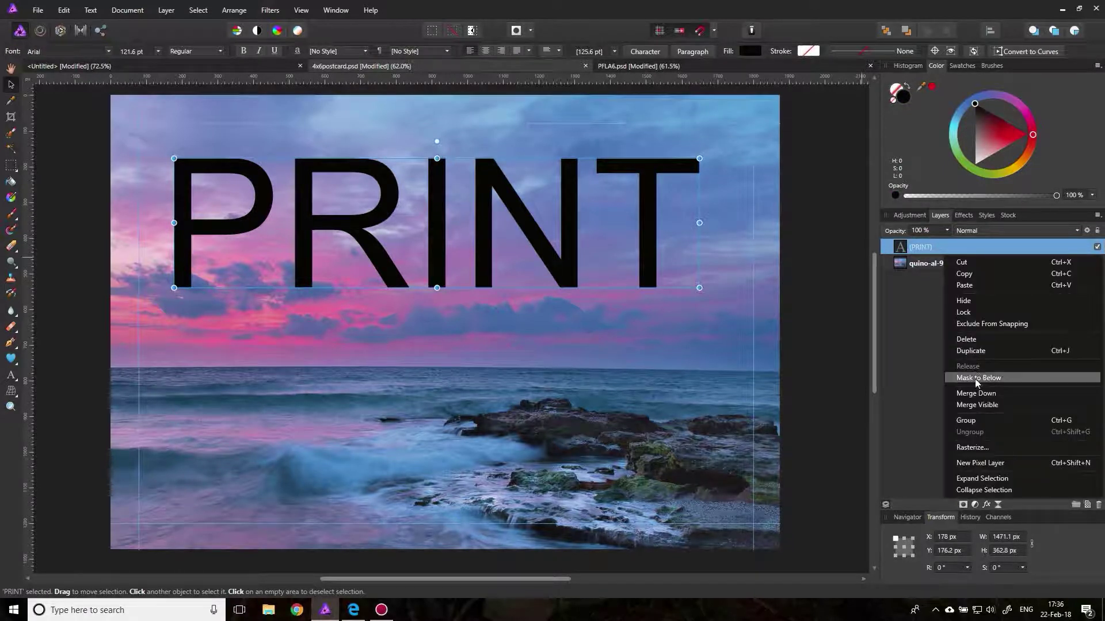
click(972, 352)
double_click(928, 248)
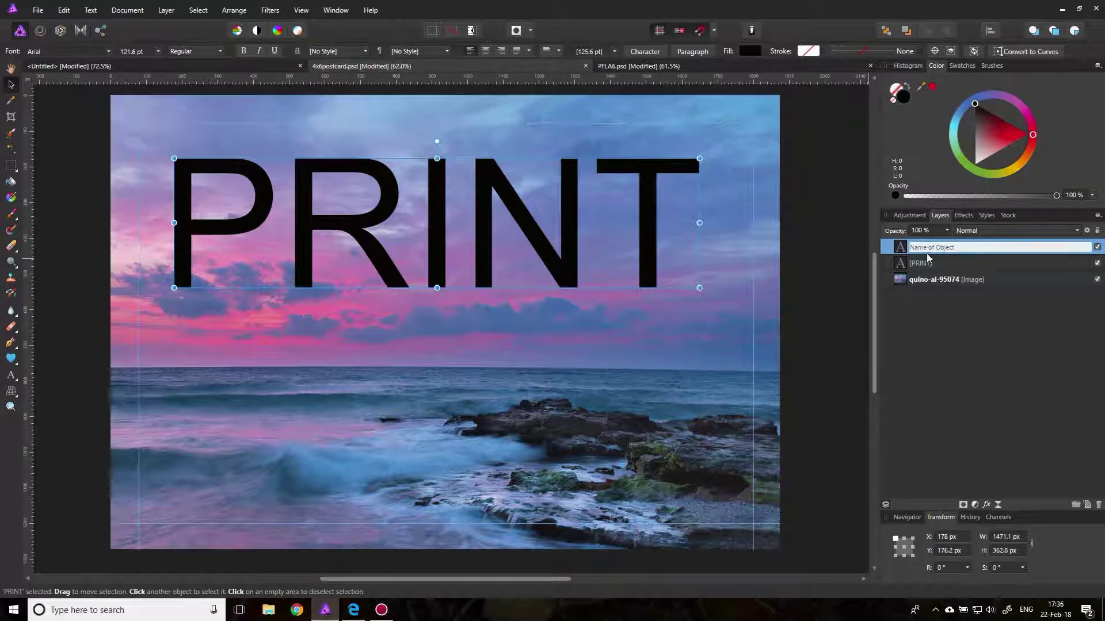
text(This is the shiny layer)
key(Return)
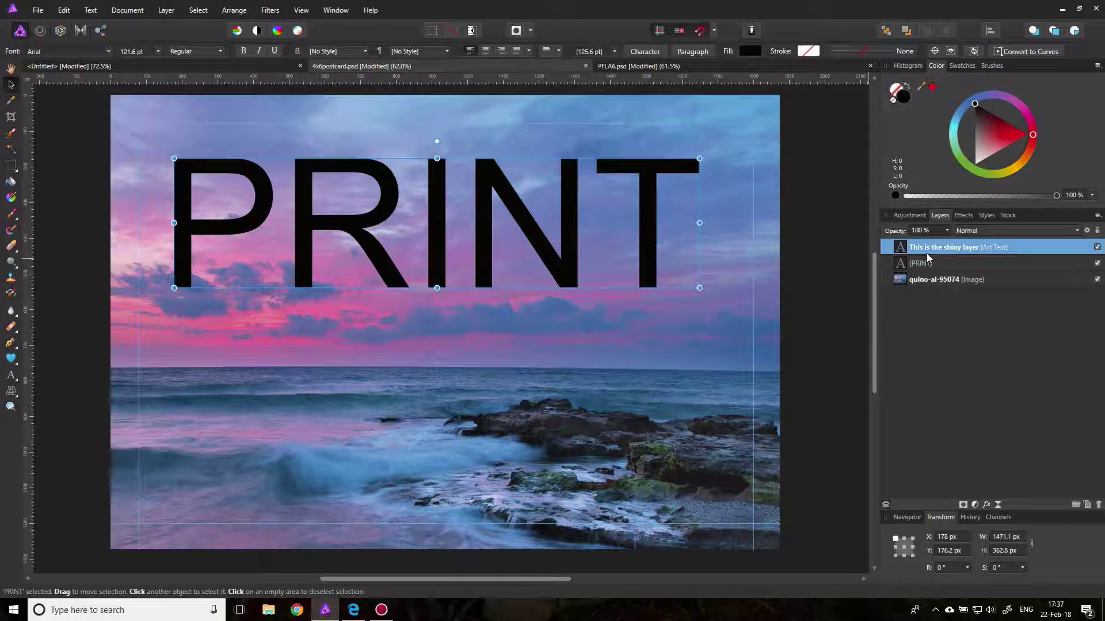
click(352, 615)
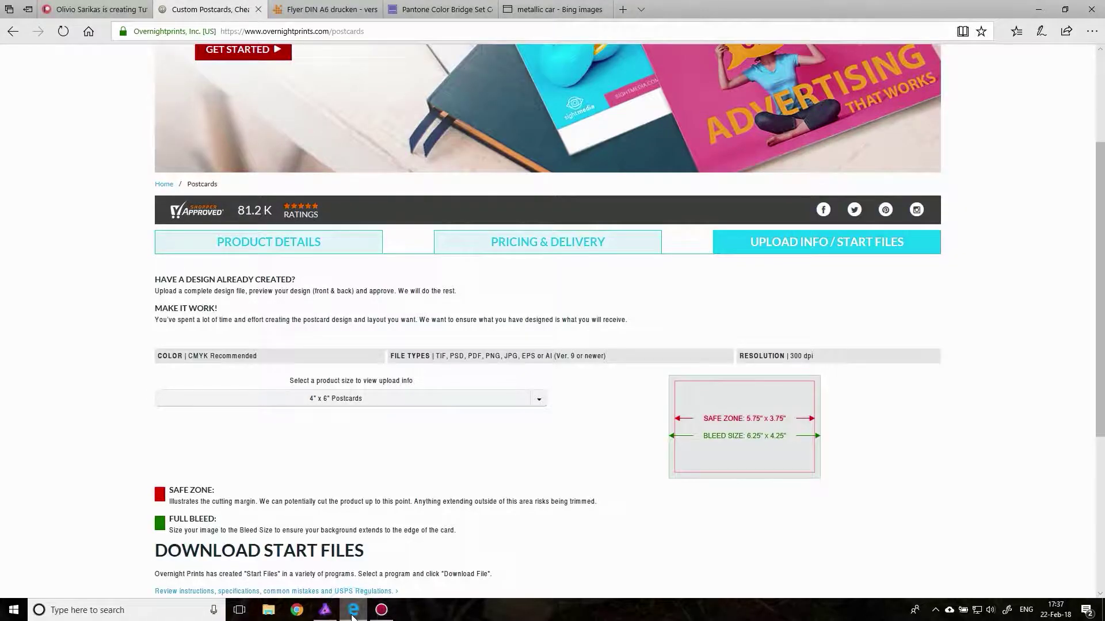
scroll(584, 403, up, 3)
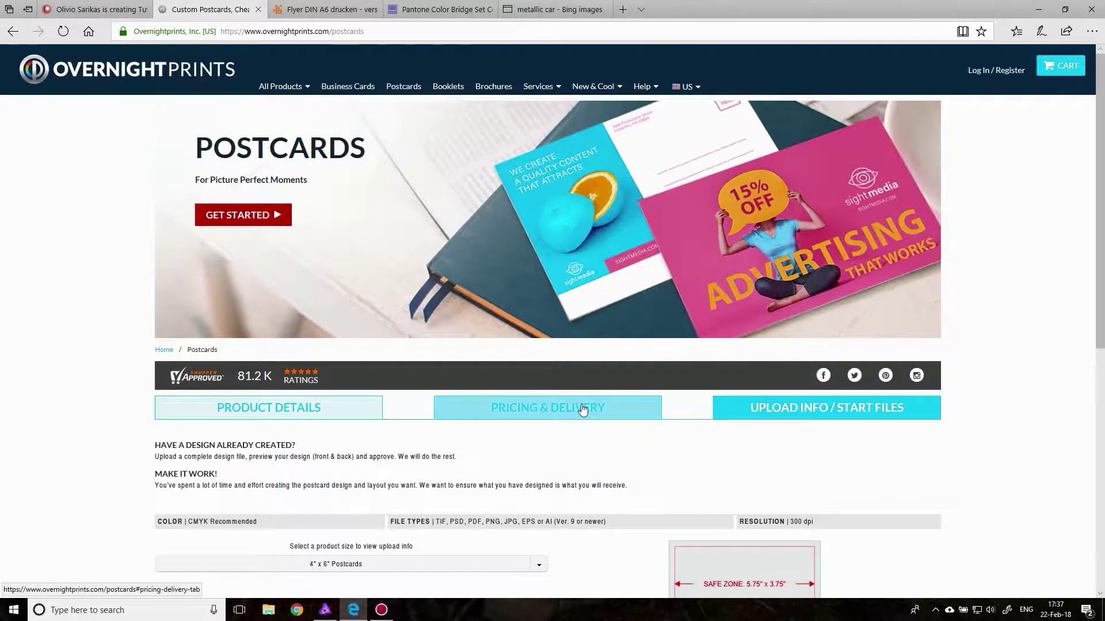
scroll(719, 391, down, 5)
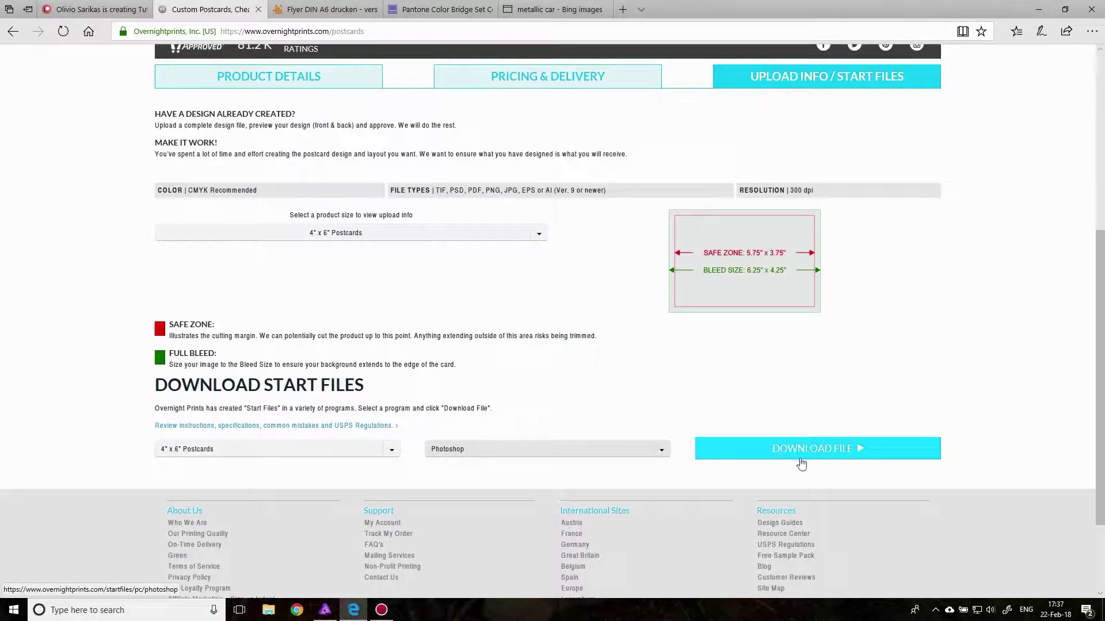
scroll(612, 305, up, 1)
scroll(612, 305, up, 4)
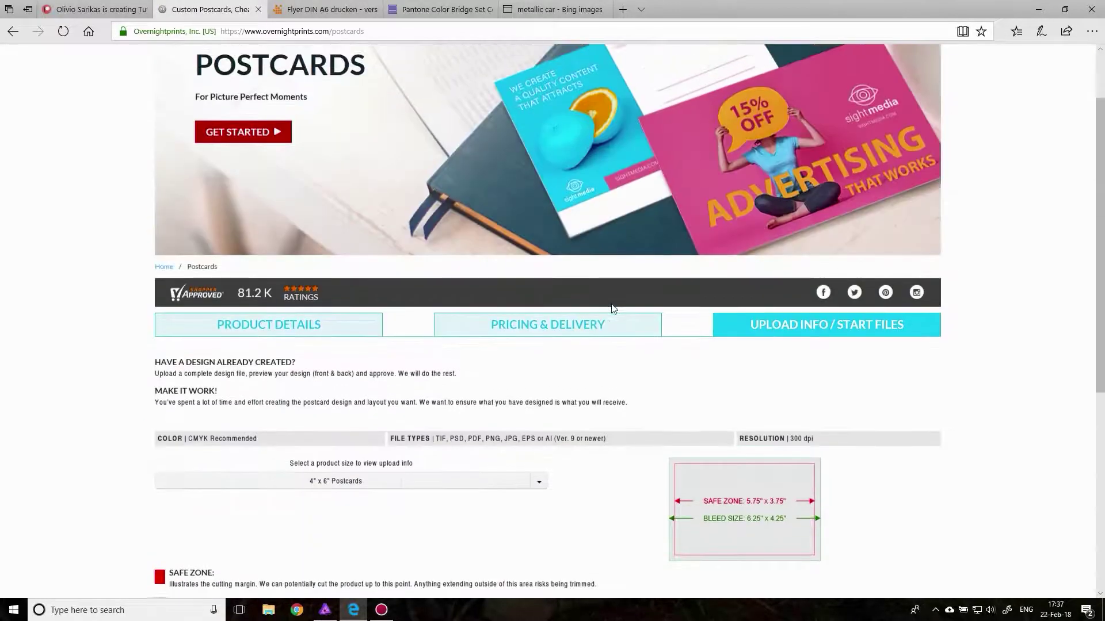
scroll(628, 310, up, 2)
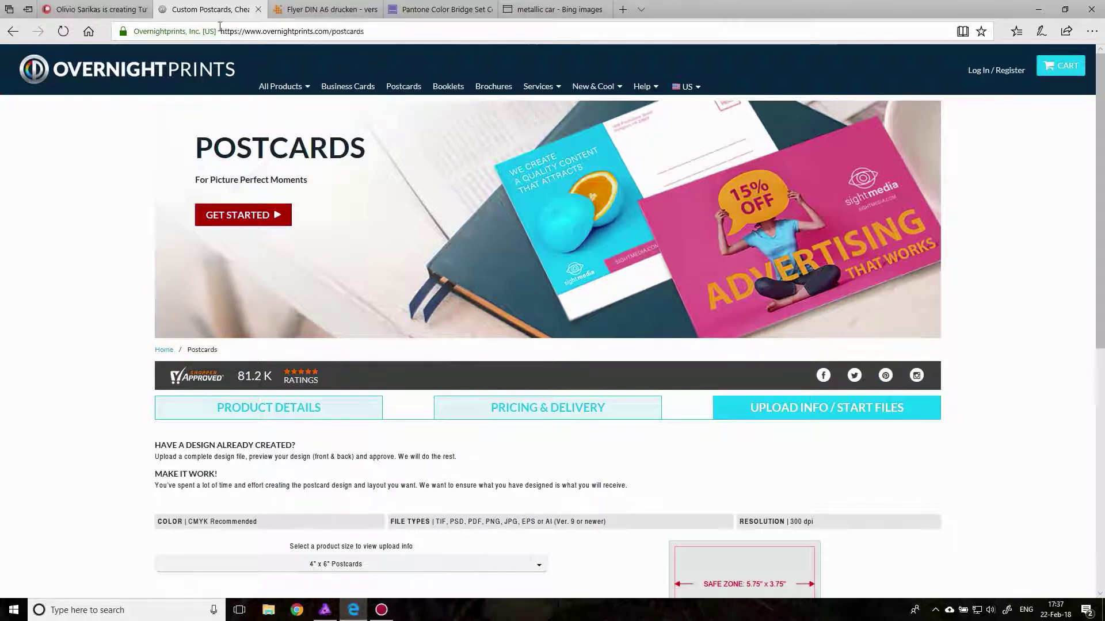
click(327, 612)
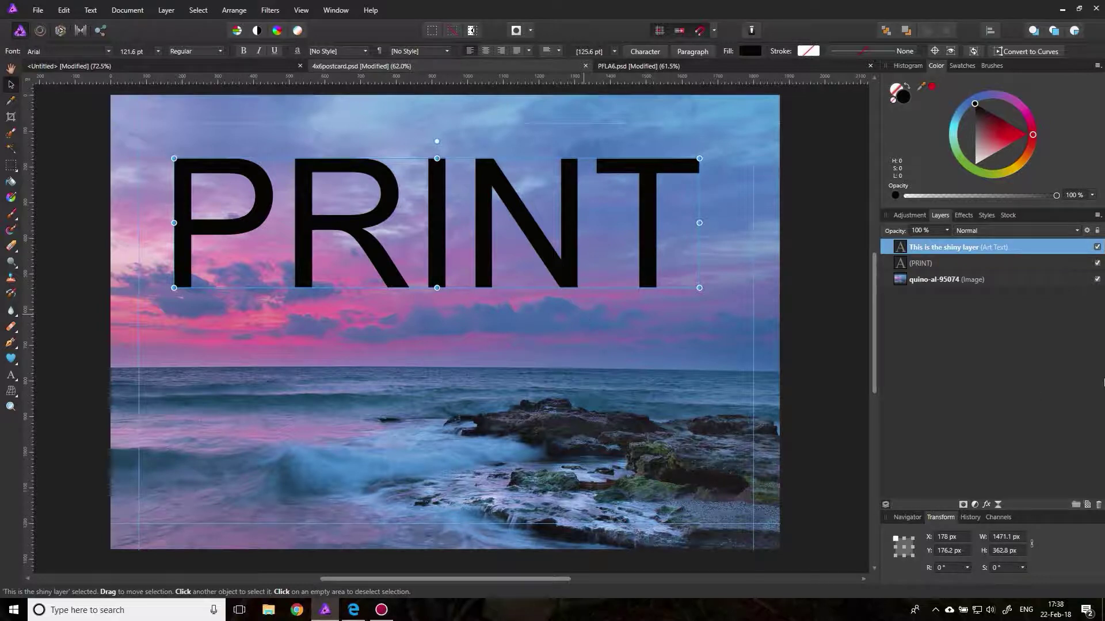
Hide the PRINT and sea photo layers, then hide PFLA6.psd's white Background layer.
click(1097, 263)
click(1097, 279)
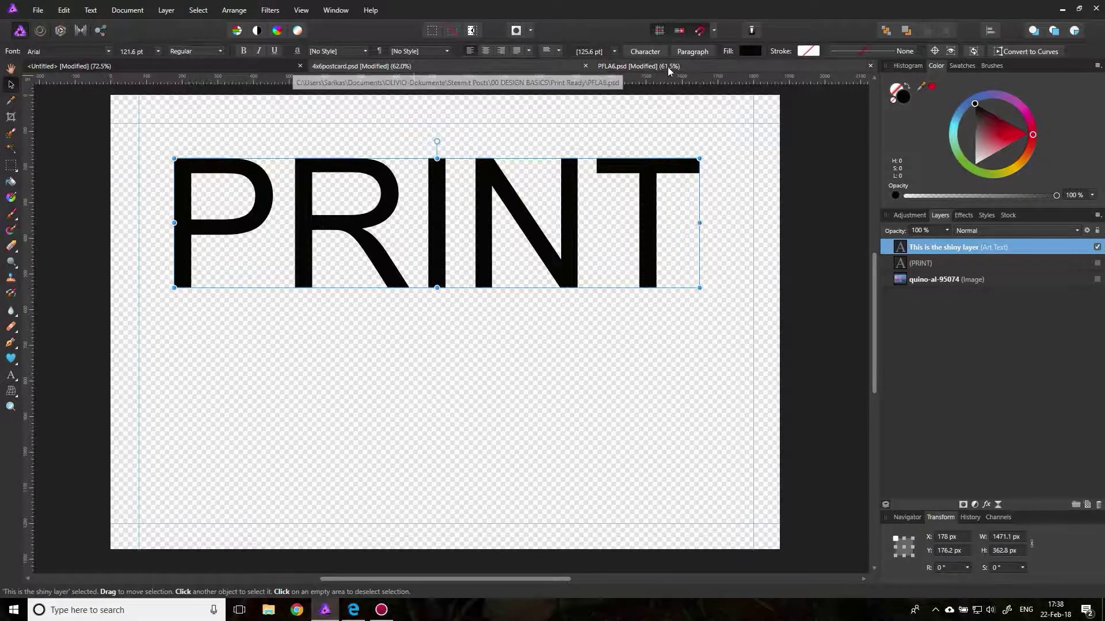
click(625, 66)
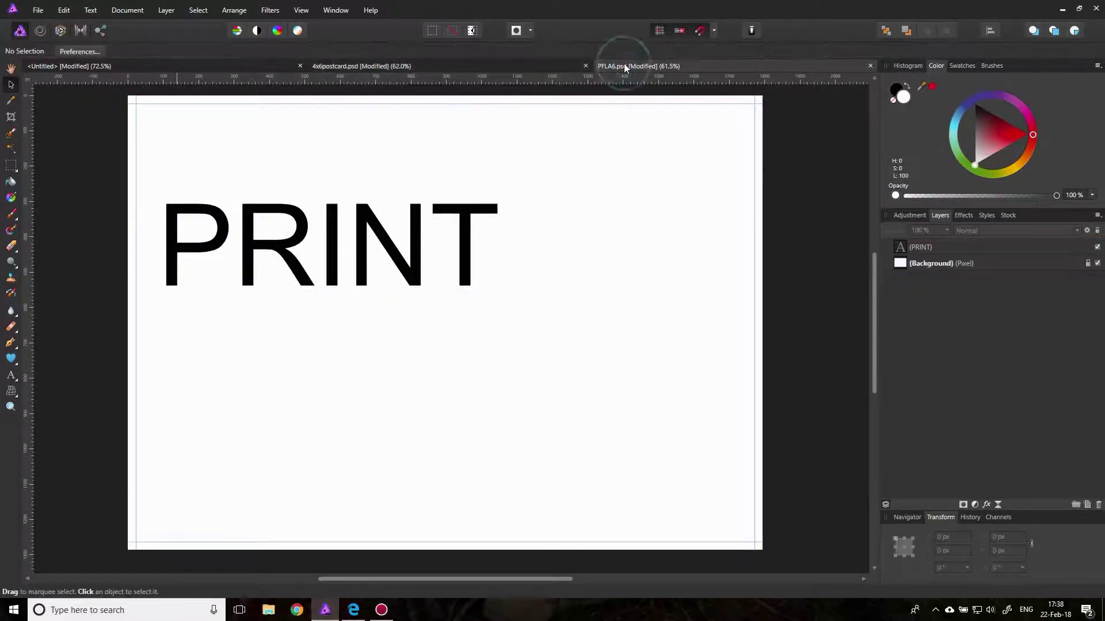
click(1096, 262)
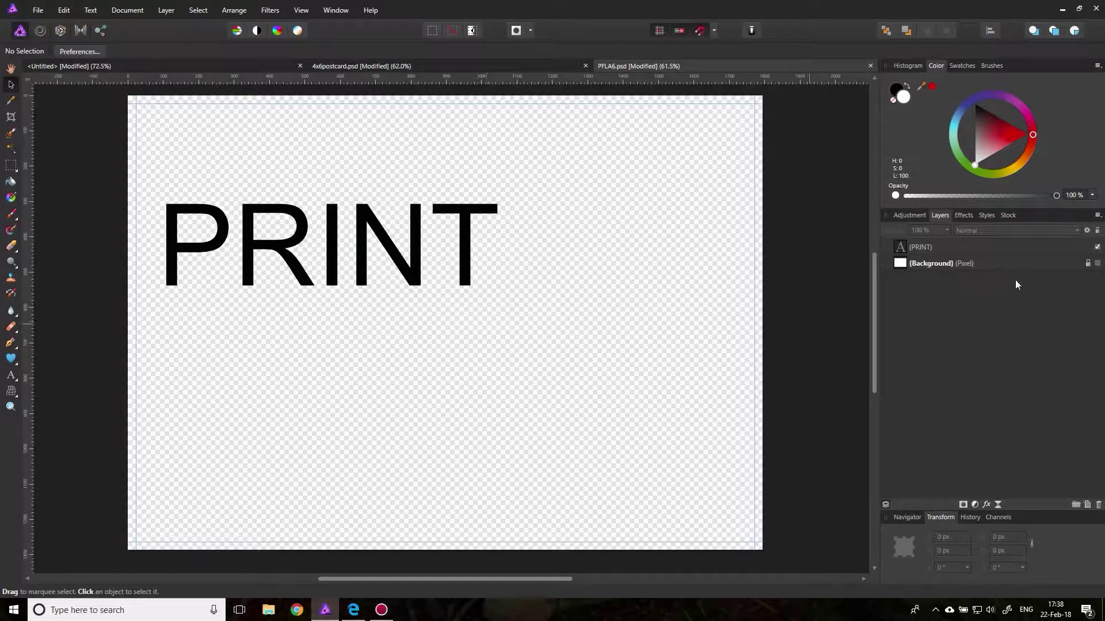
click(1096, 263)
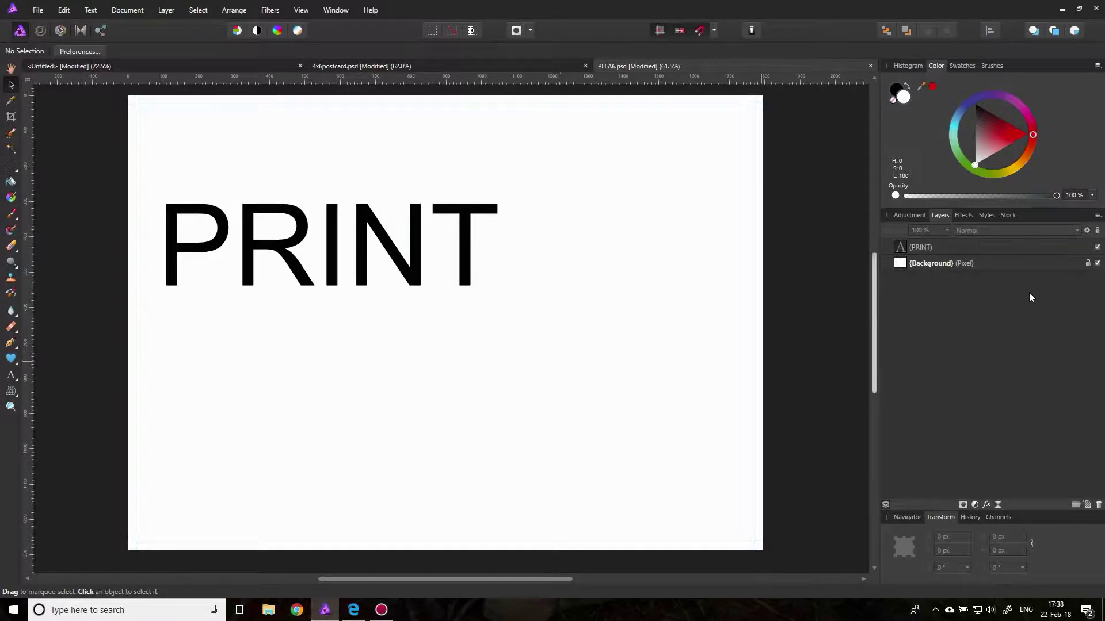
click(1097, 263)
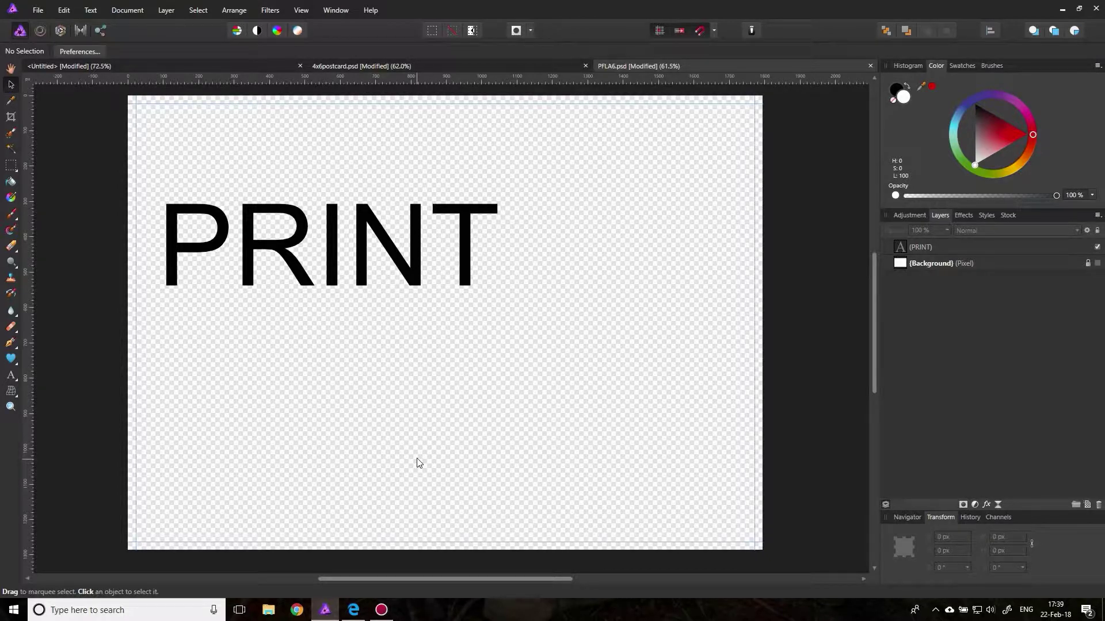
Bring up the Patreon Easy Tutorials creator page in Edge and scroll through it.
click(353, 610)
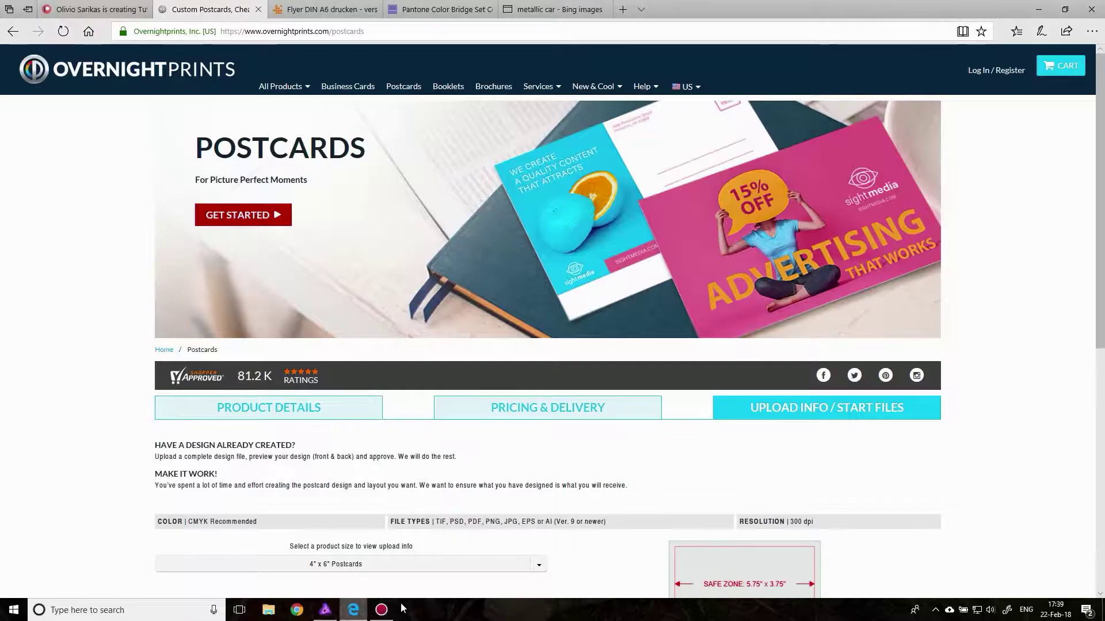
click(91, 10)
scroll(133, 322, up, 5)
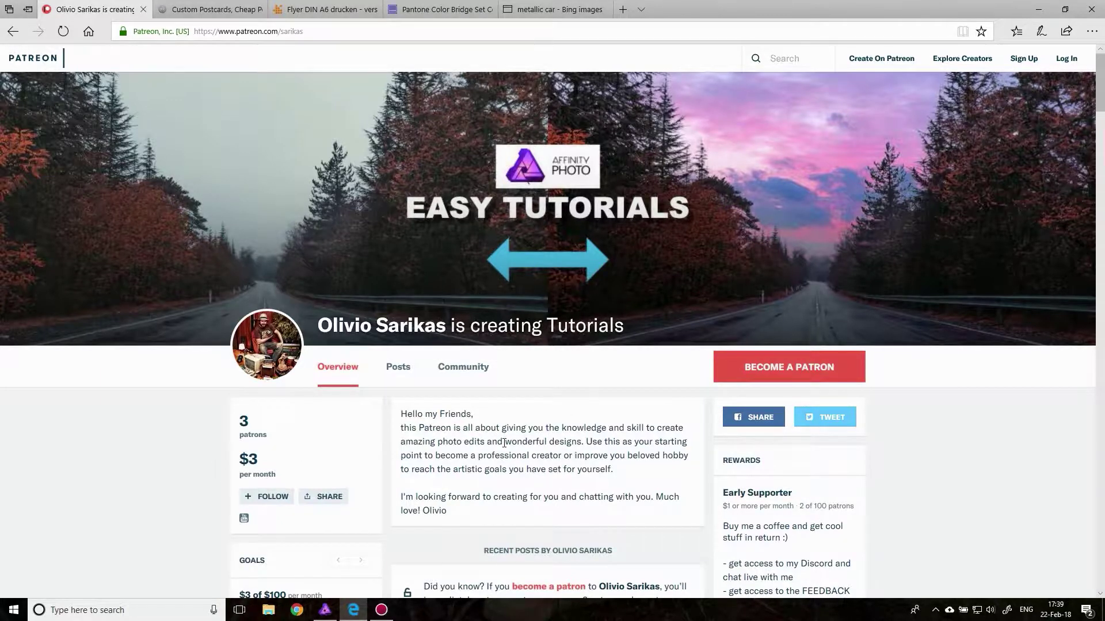
scroll(504, 446, down, 4)
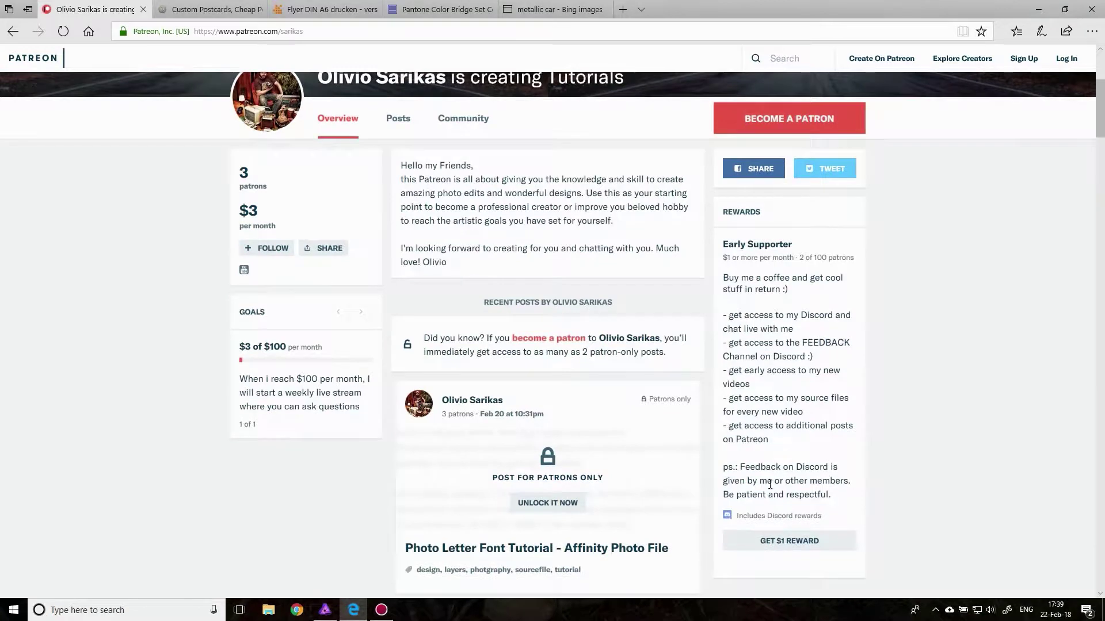
scroll(748, 489, up, 5)
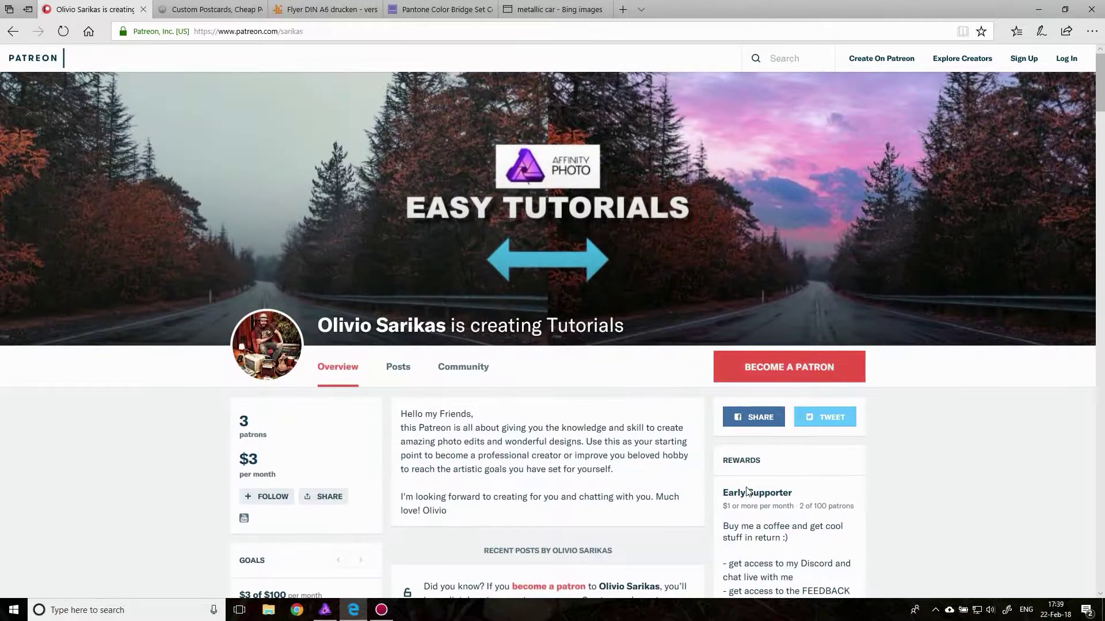